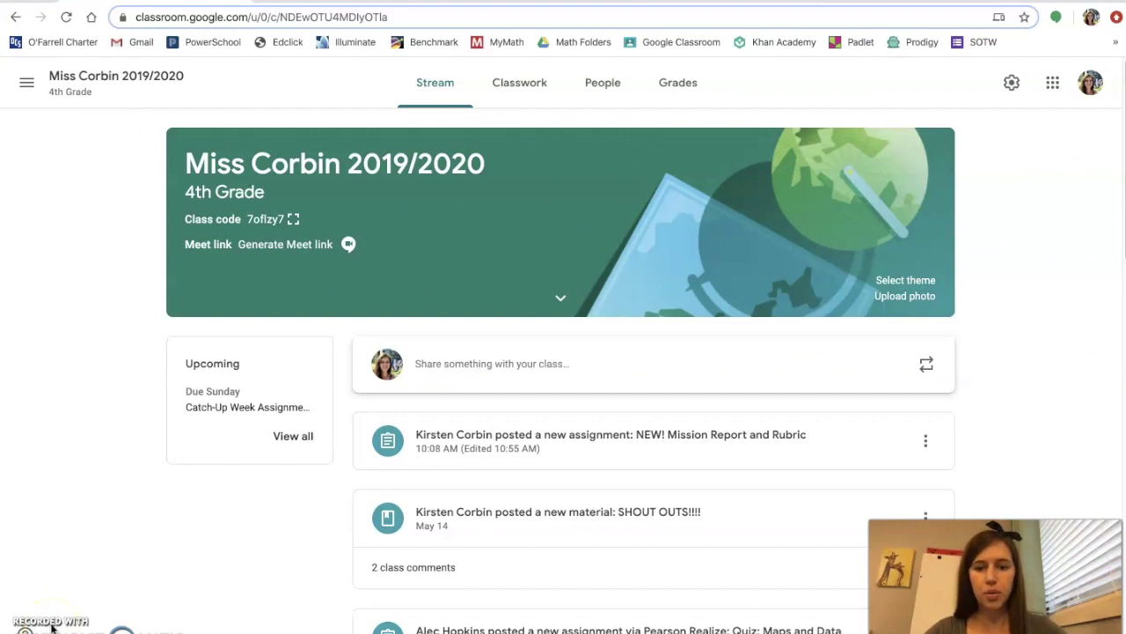
Step: Go to Classwork and scroll down to the Social Studies assignments
click(522, 92)
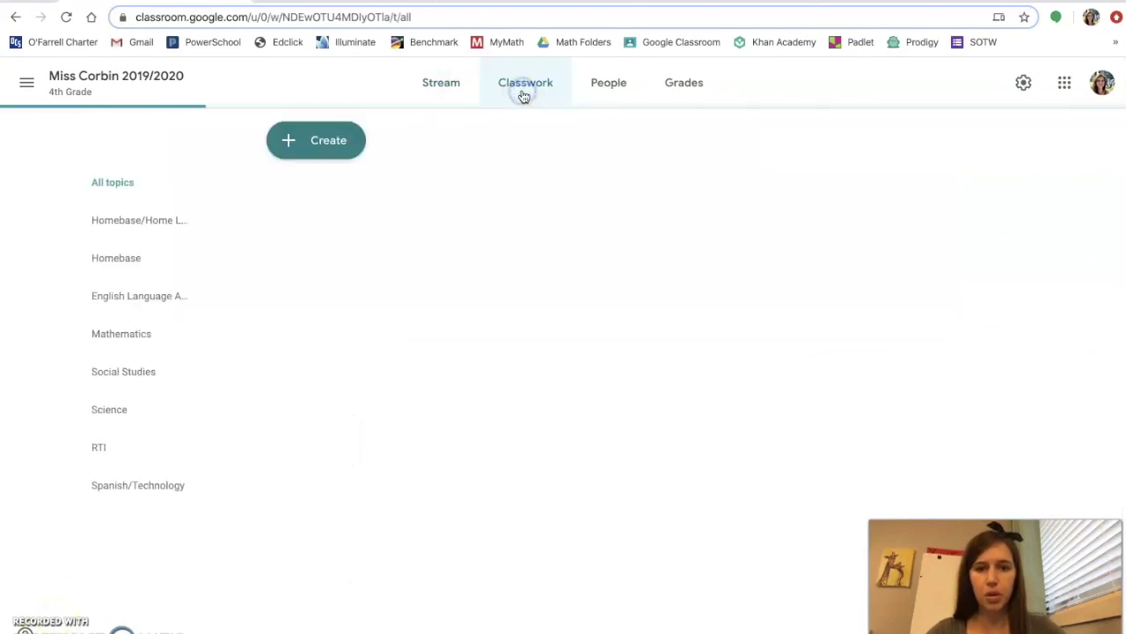
scroll(683, 270, down, 3)
scroll(684, 274, down, 15)
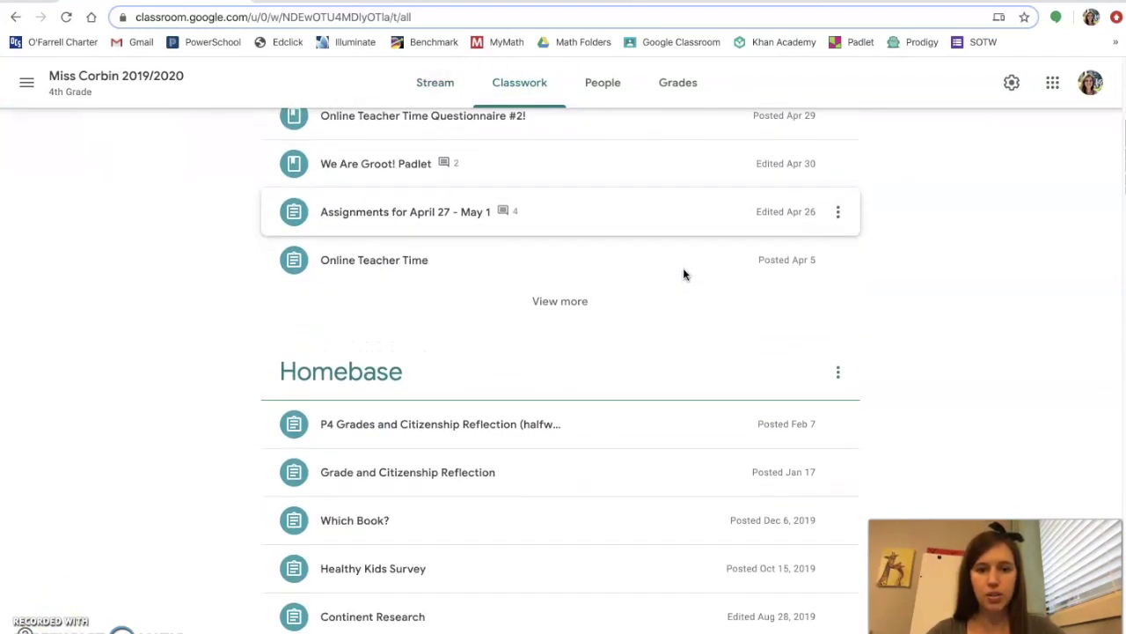
scroll(684, 274, down, 5)
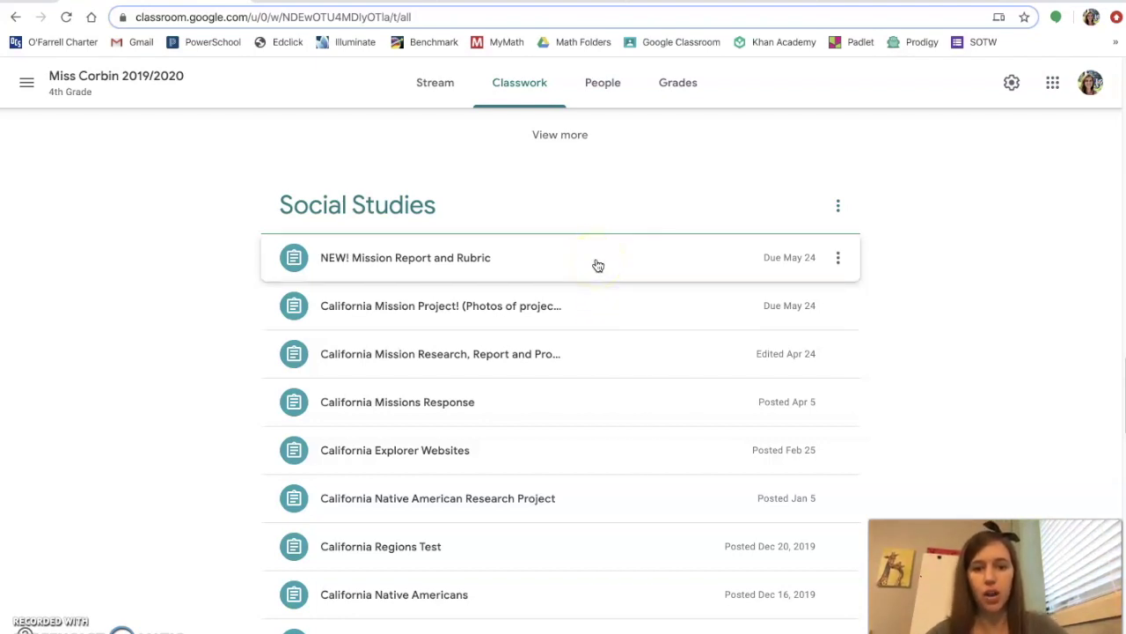
Step: Expand the NEW! Mission Report and Rubric assignment to reach its California Mission Report and Rubric doc
click(598, 264)
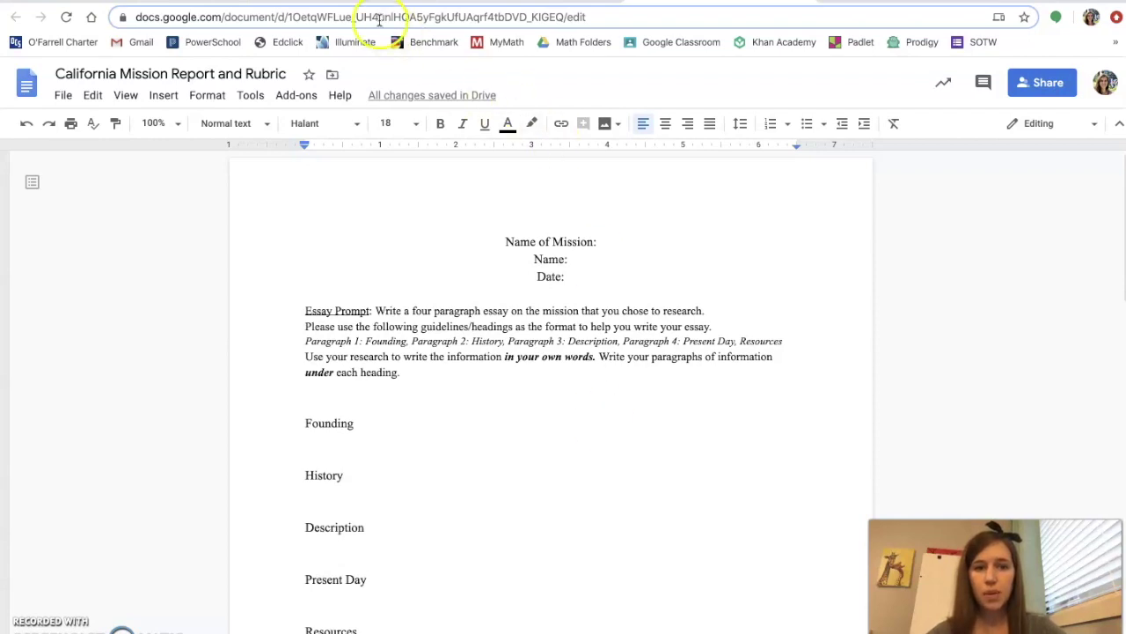
click(176, 7)
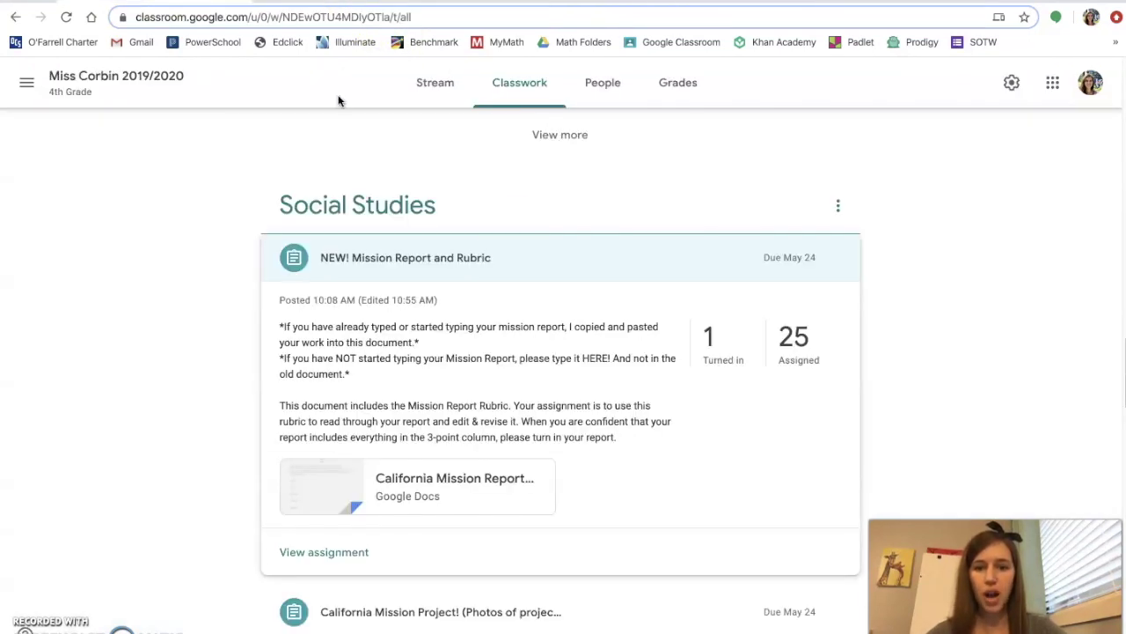
click(598, 261)
click(626, 297)
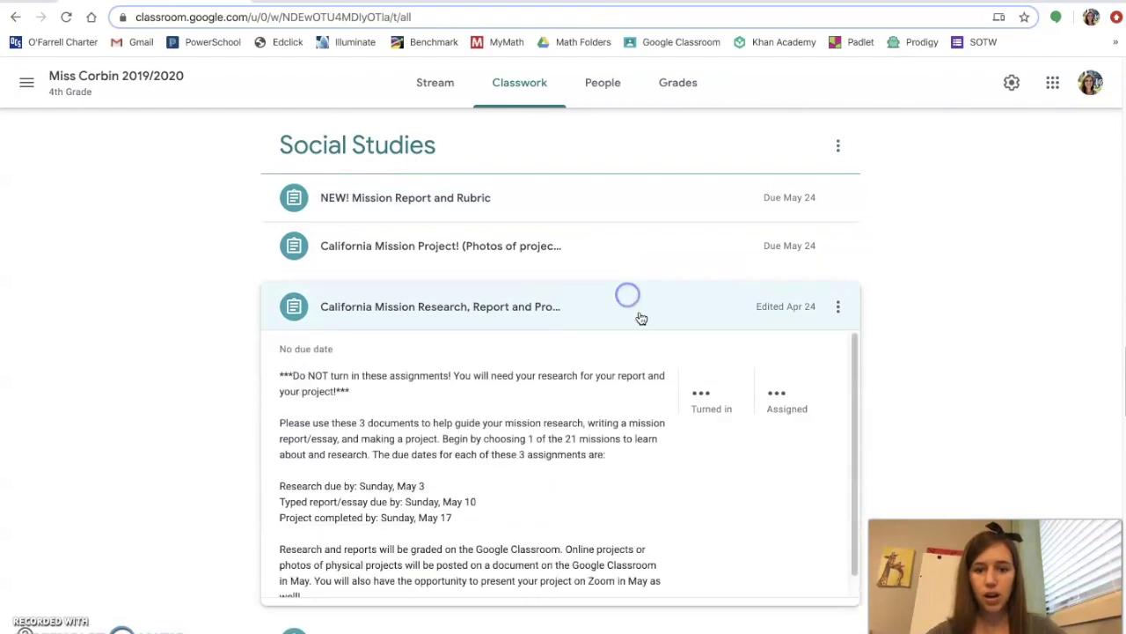
scroll(634, 504, down, 2)
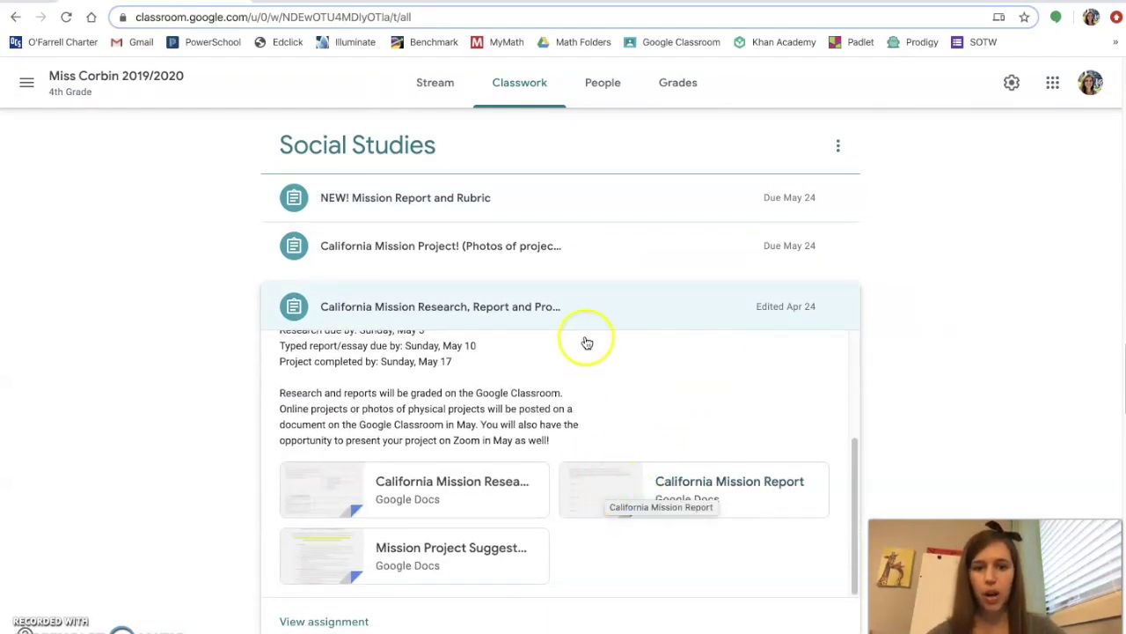
click(608, 200)
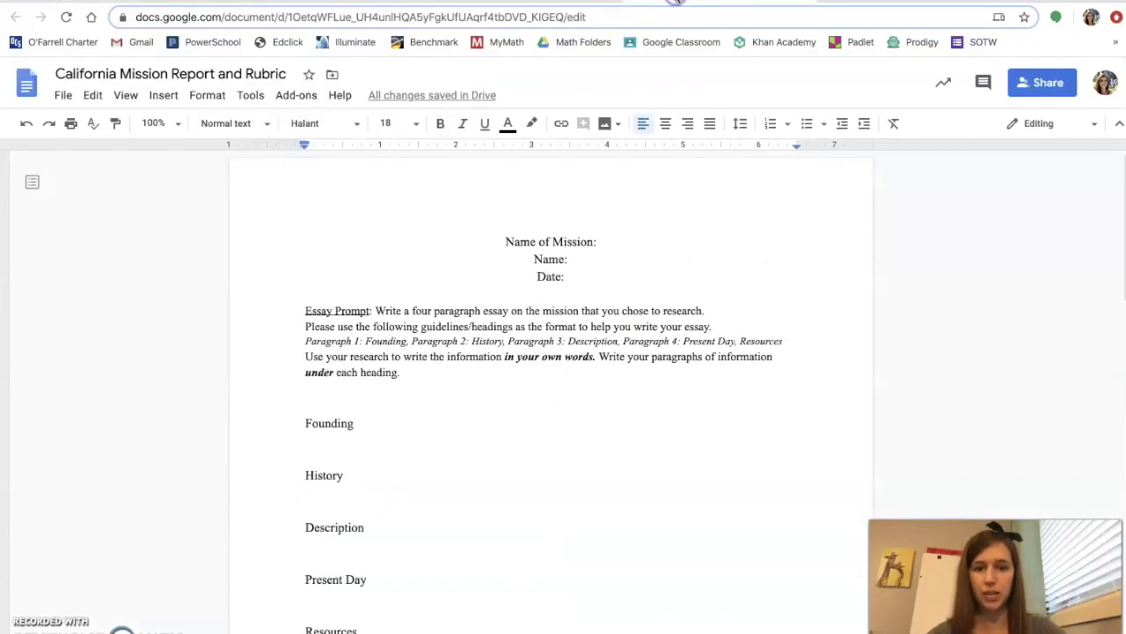
scroll(579, 410, down, 2)
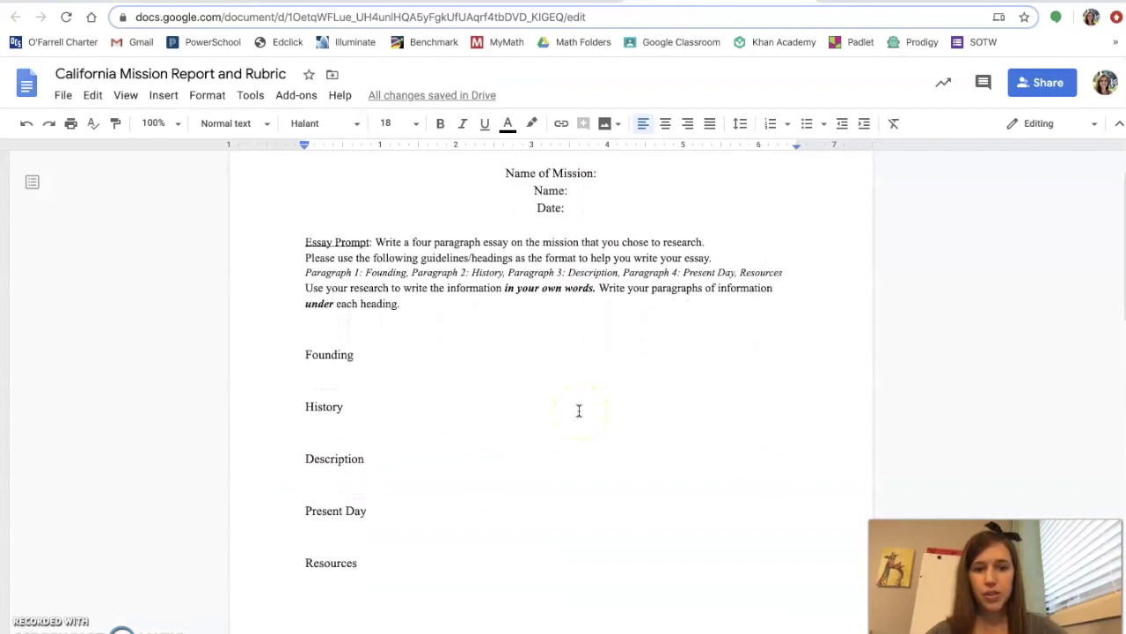
scroll(579, 410, up, 1)
scroll(579, 410, down, 4)
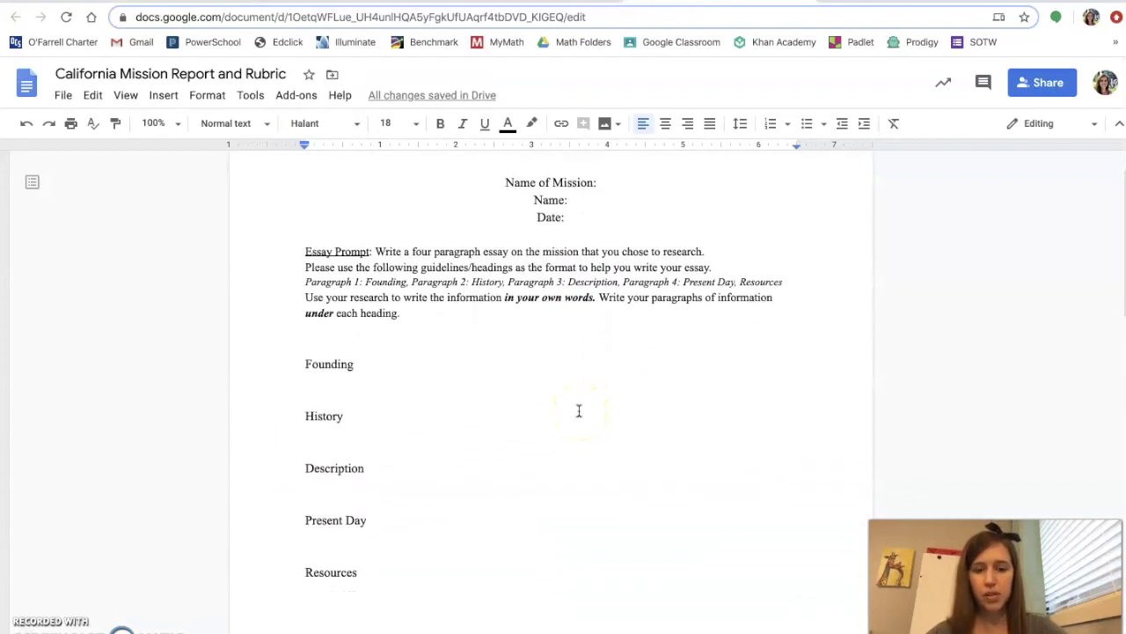
scroll(579, 410, down, 6)
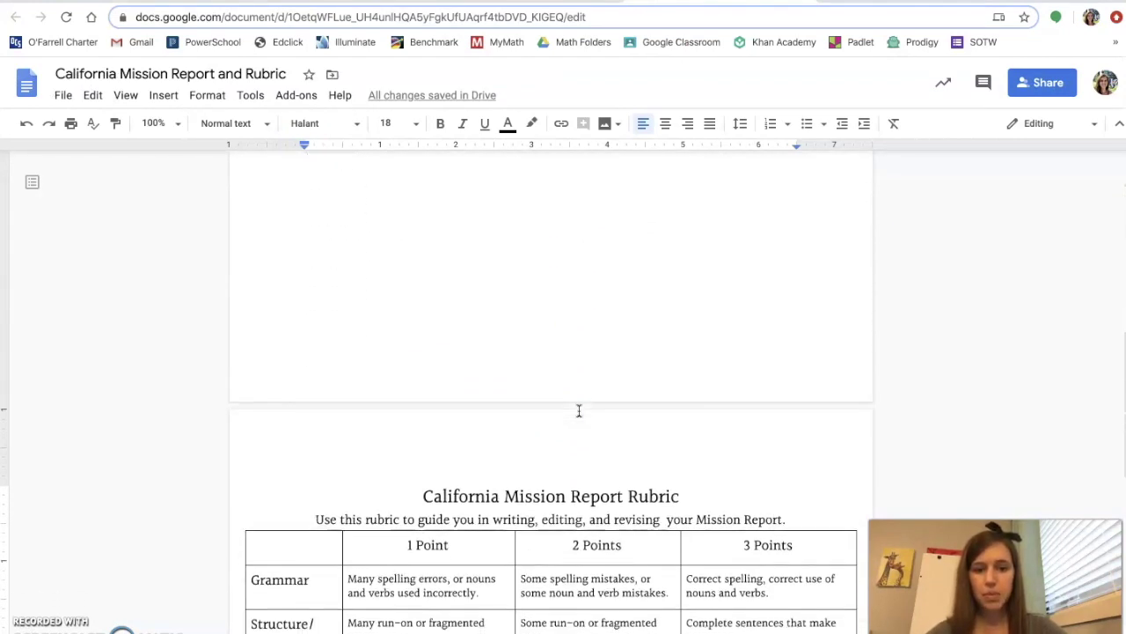
scroll(579, 410, down, 1)
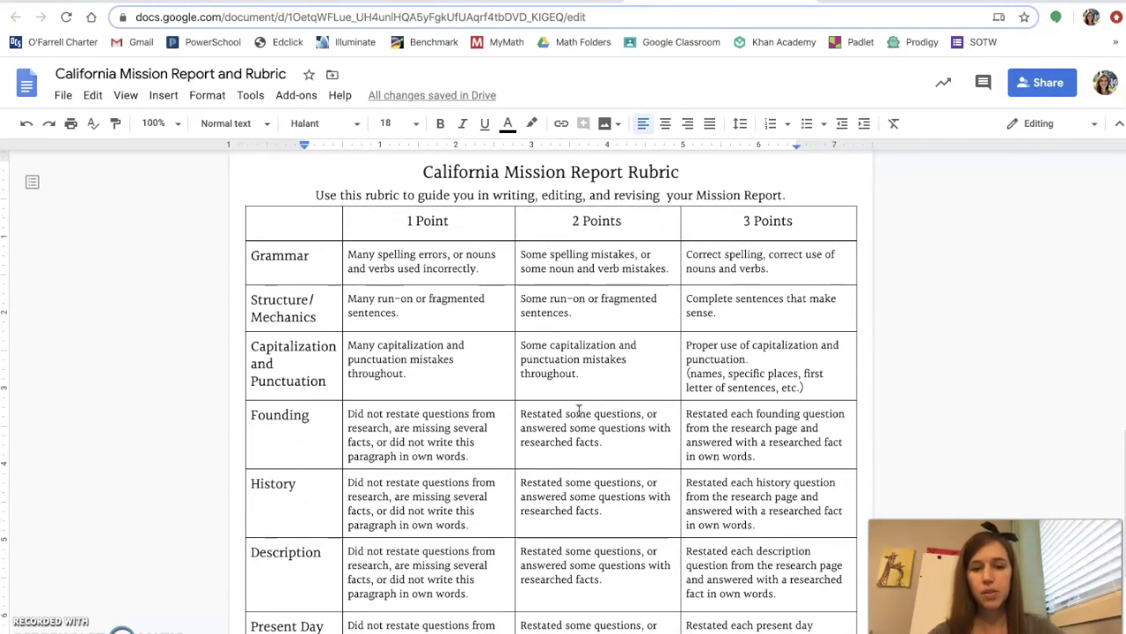
scroll(579, 410, down, 1)
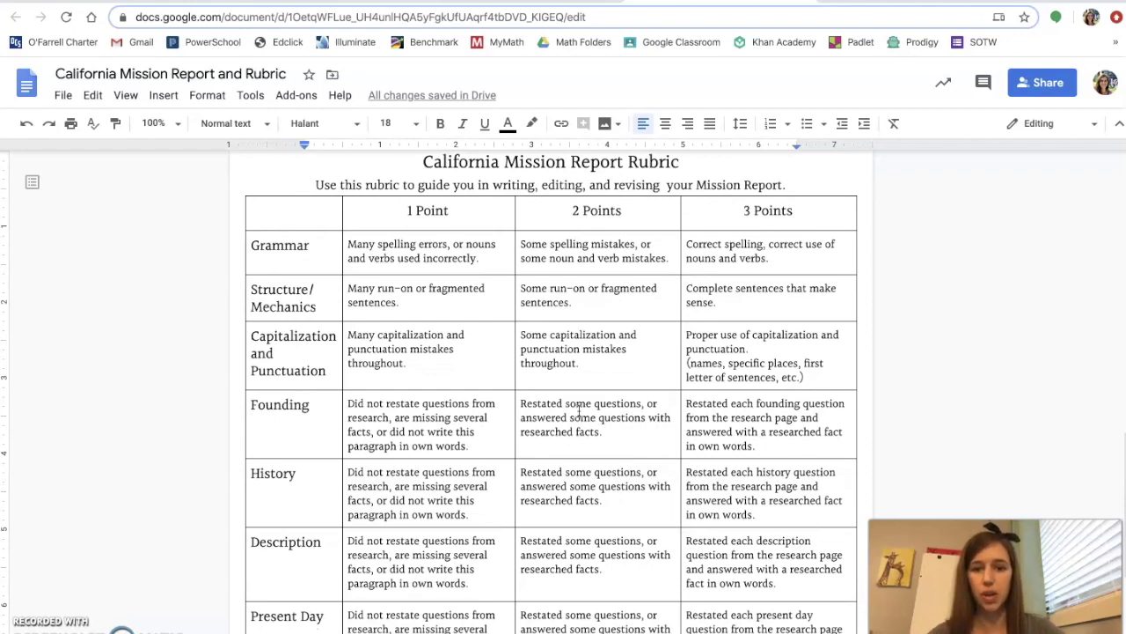
scroll(579, 410, down, 6)
scroll(579, 410, up, 6)
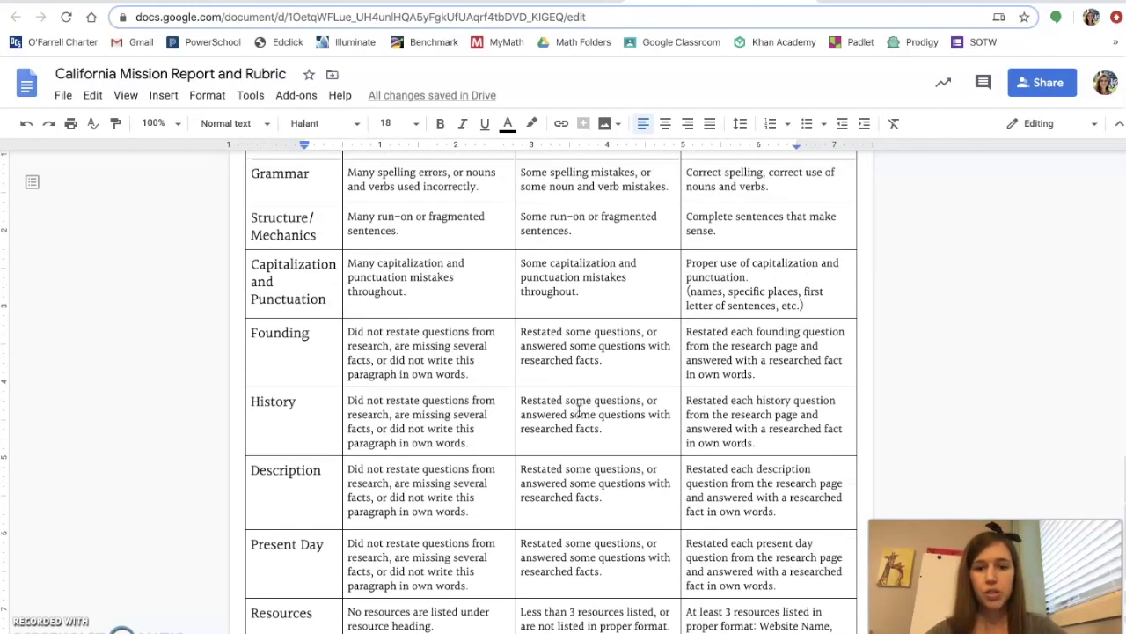
scroll(579, 410, up, 2)
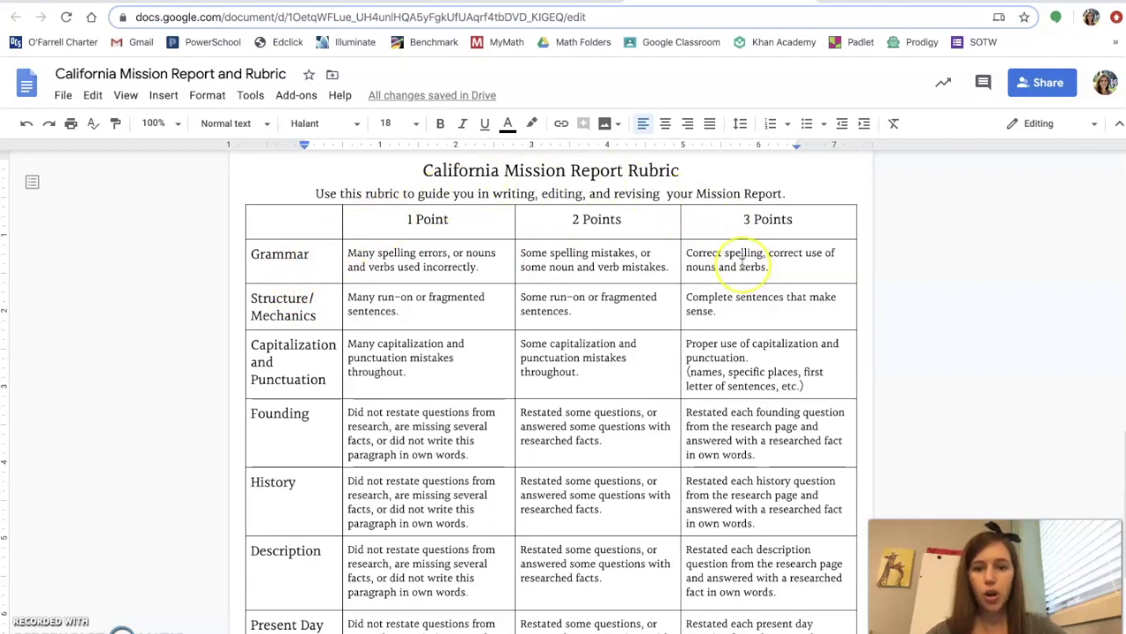
scroll(742, 267, down, 1)
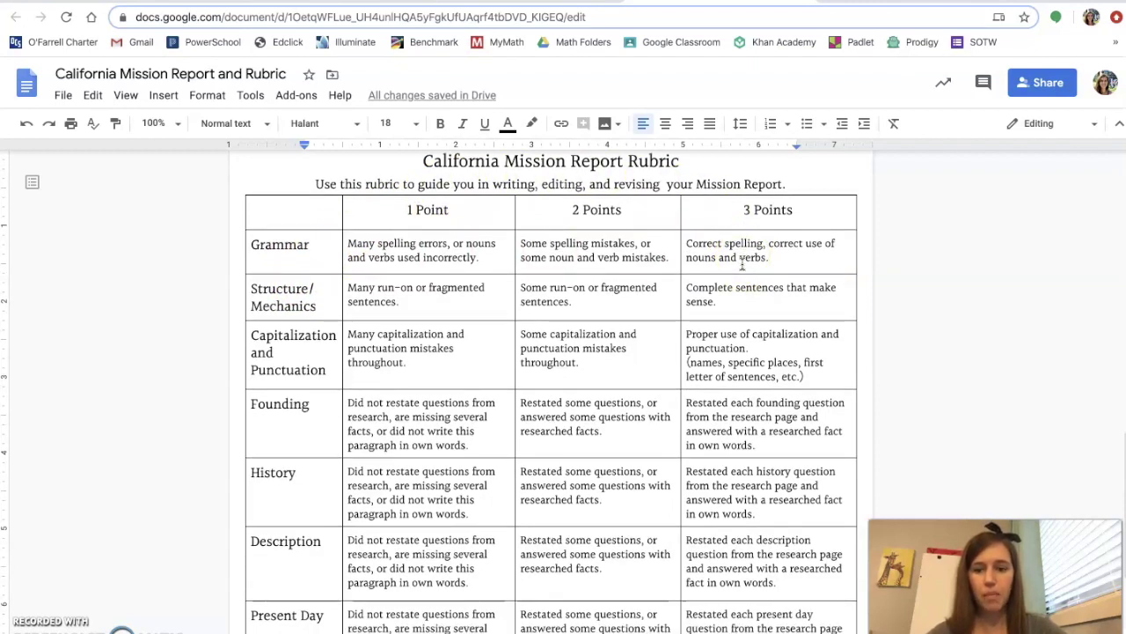
click(769, 257)
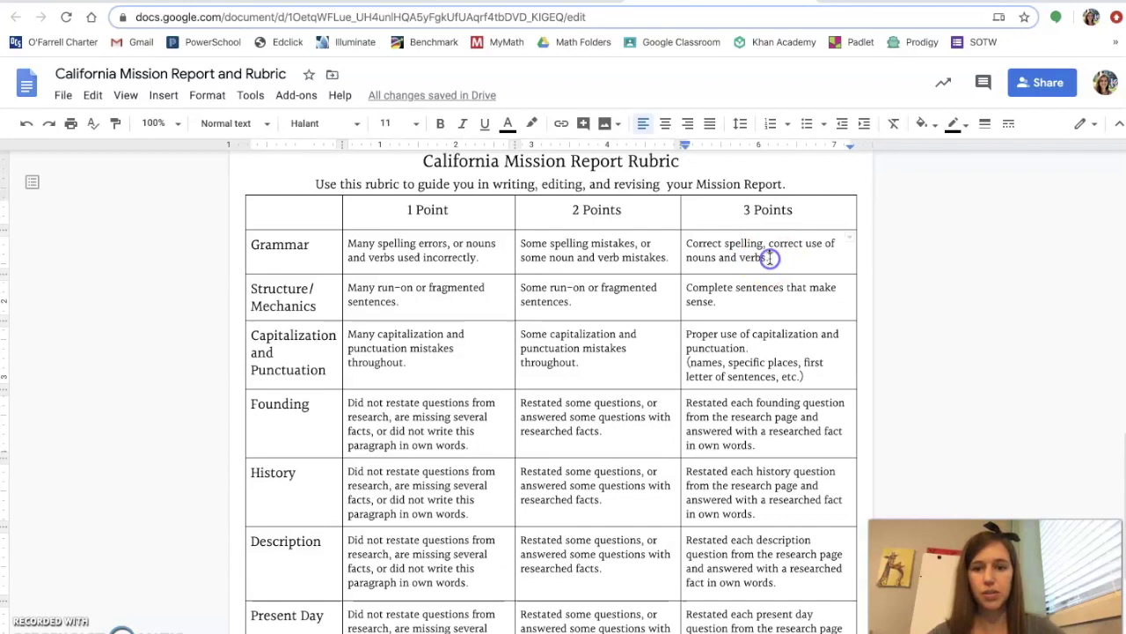
scroll(770, 255, down, 1)
scroll(770, 255, down, 5)
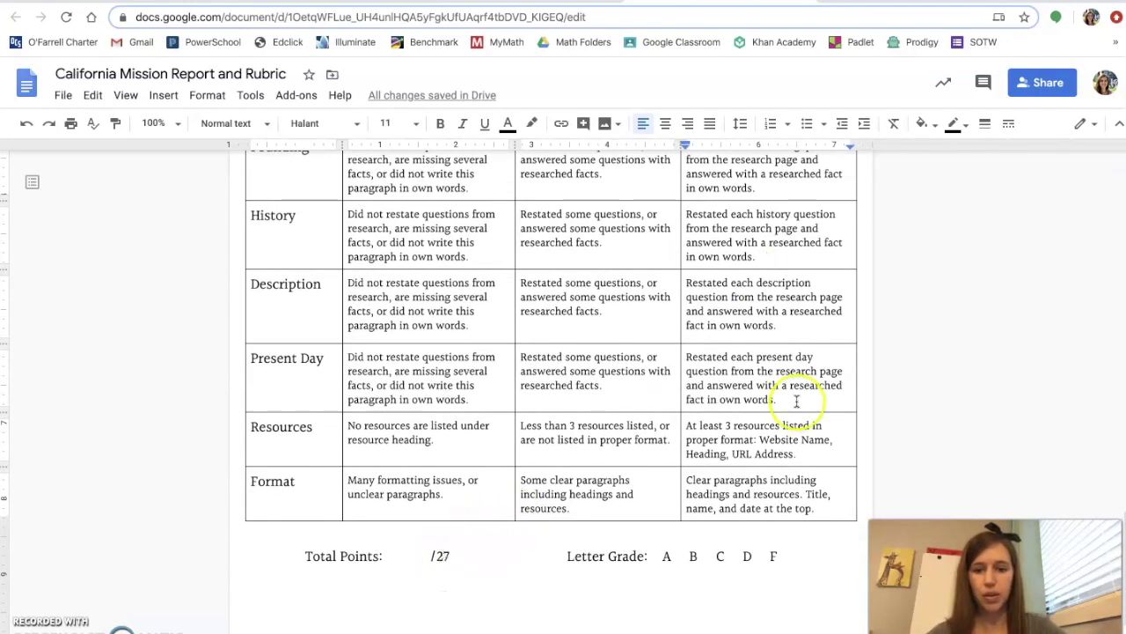
scroll(796, 397, up, 5)
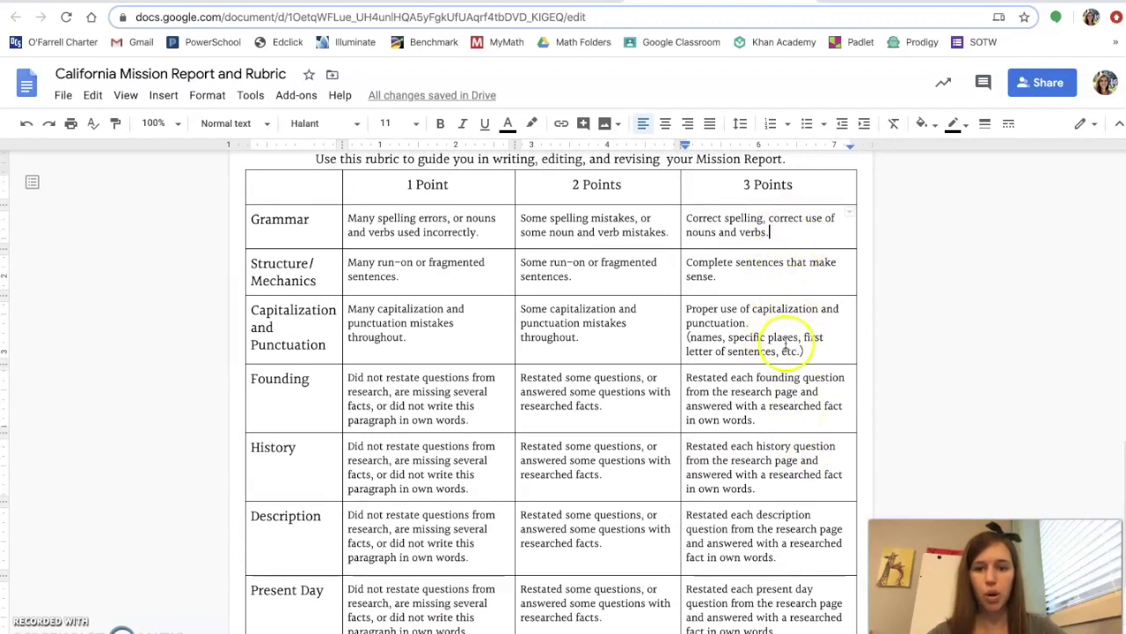
scroll(777, 433, down, 1)
scroll(778, 433, up, 1)
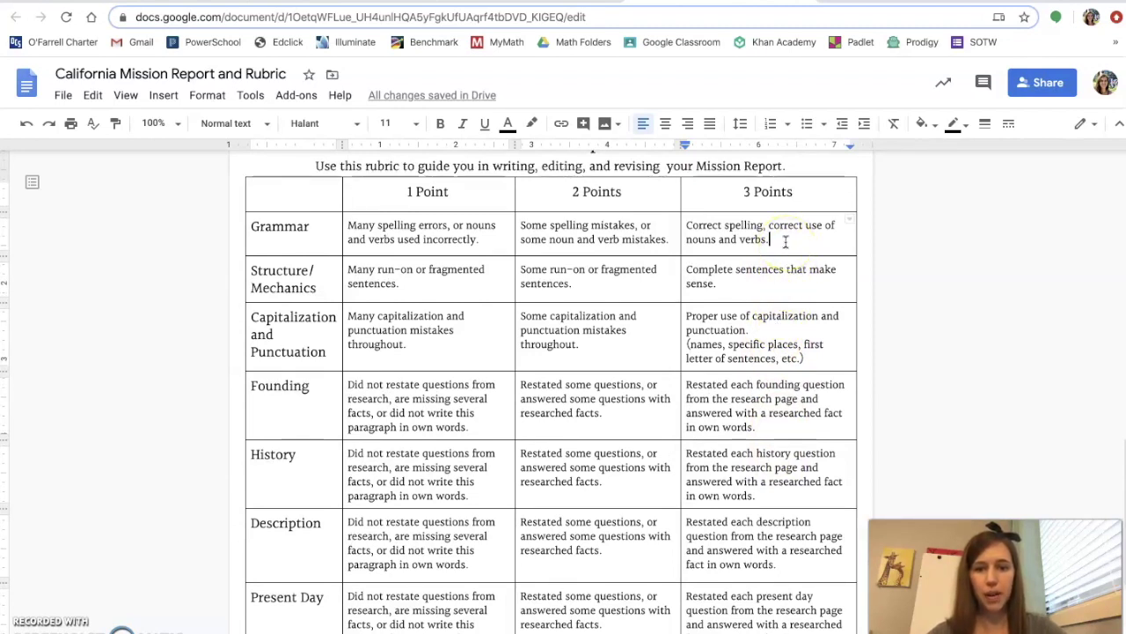
scroll(786, 243, down, 1)
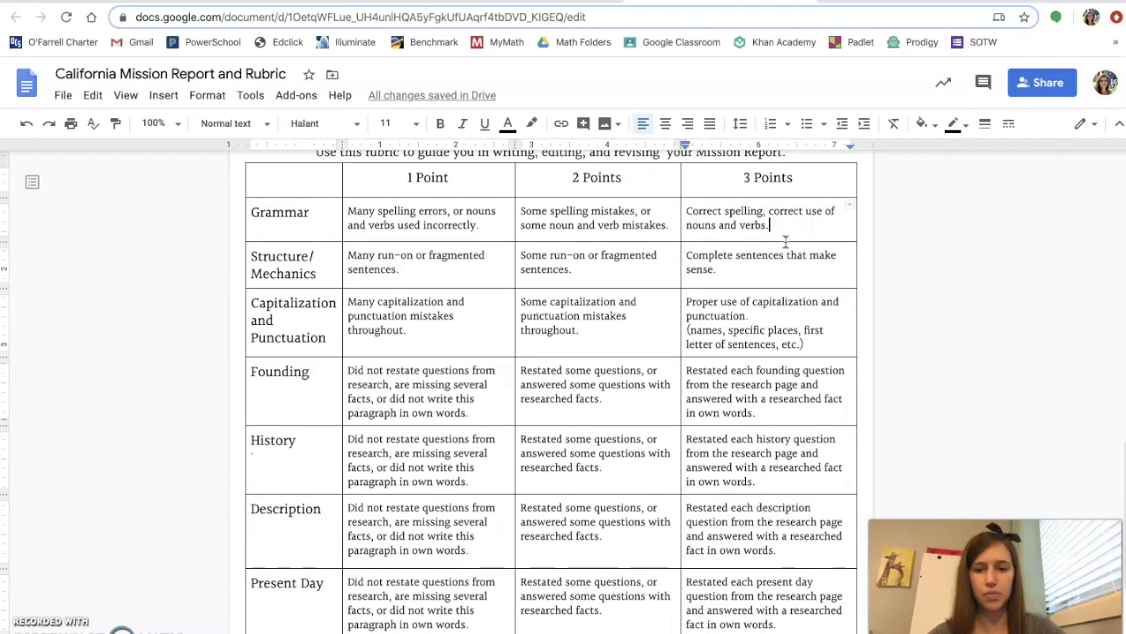
click(770, 270)
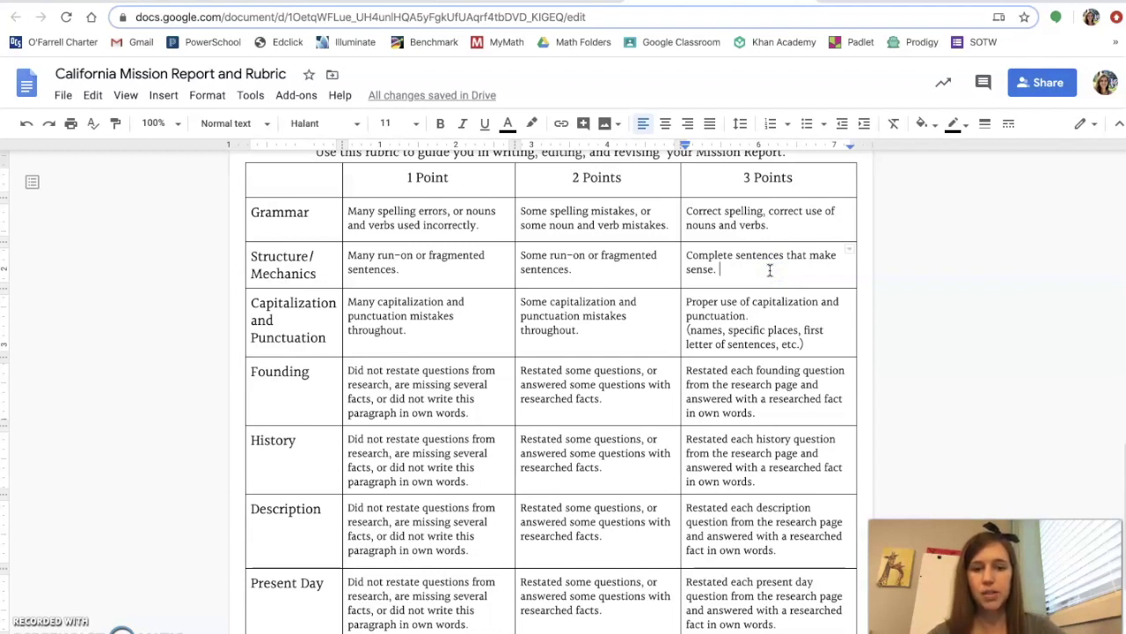
click(585, 264)
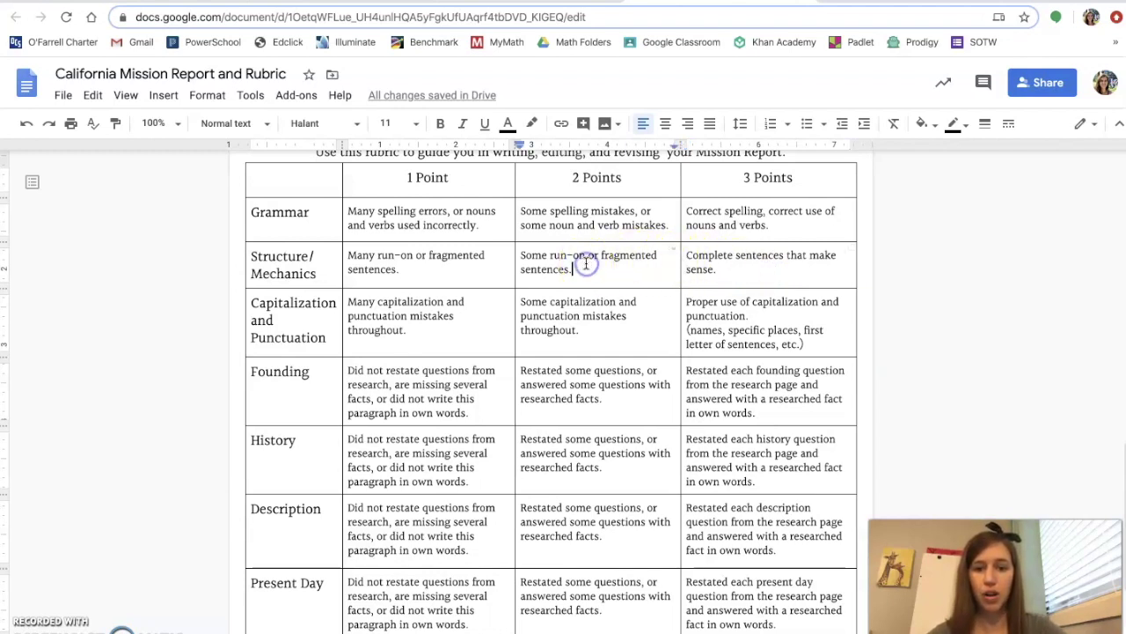
click(412, 268)
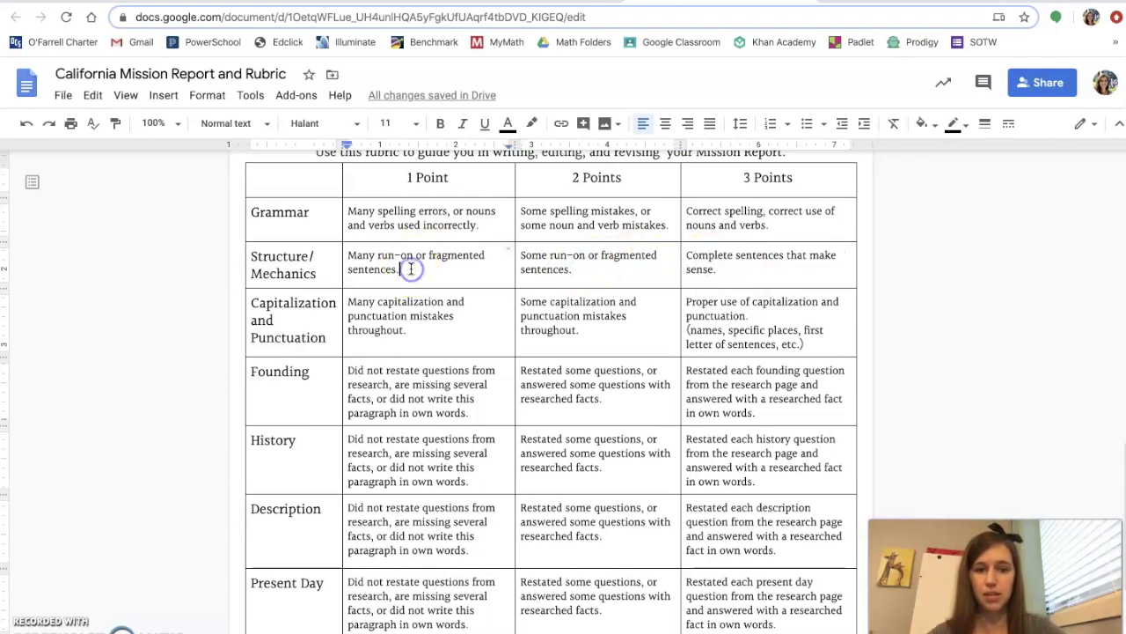
click(792, 318)
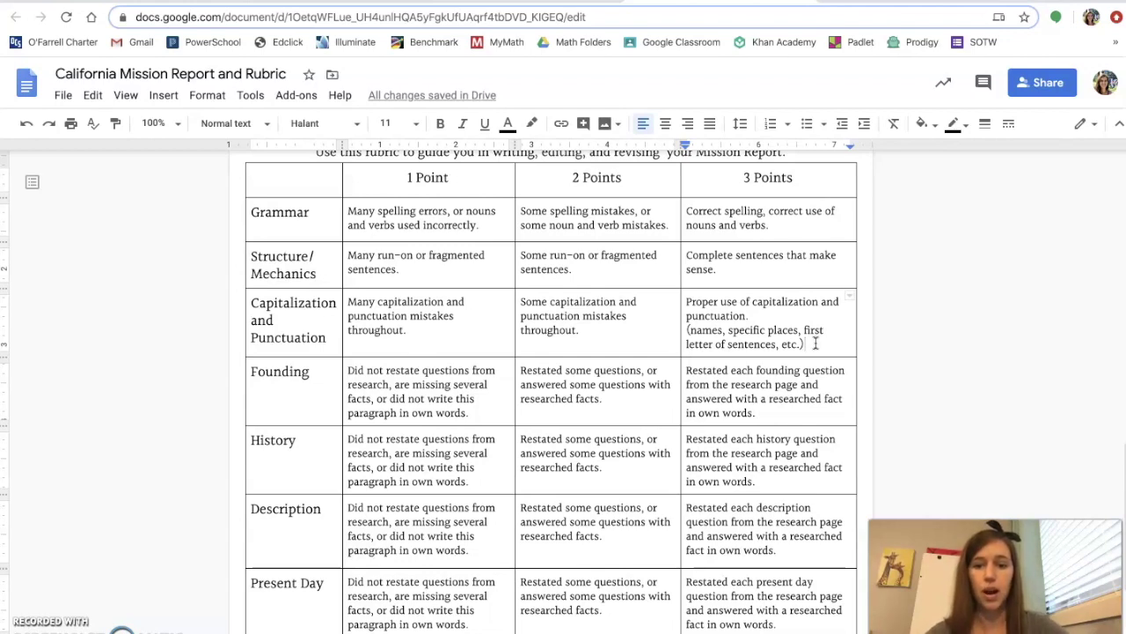
scroll(816, 343, down, 2)
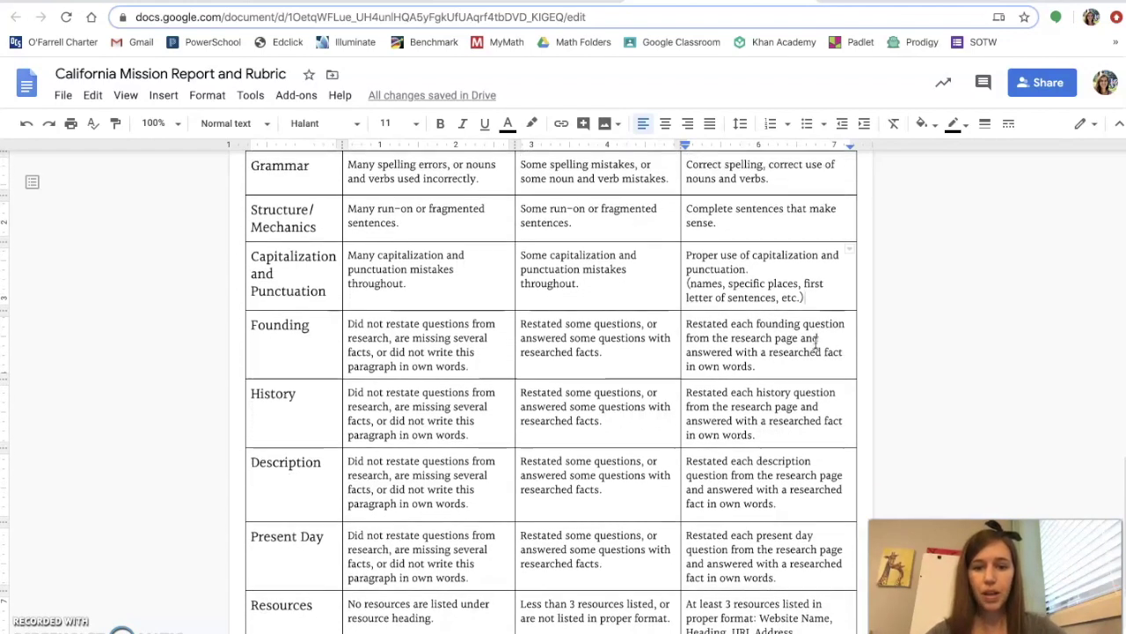
scroll(815, 348, down, 1)
click(800, 359)
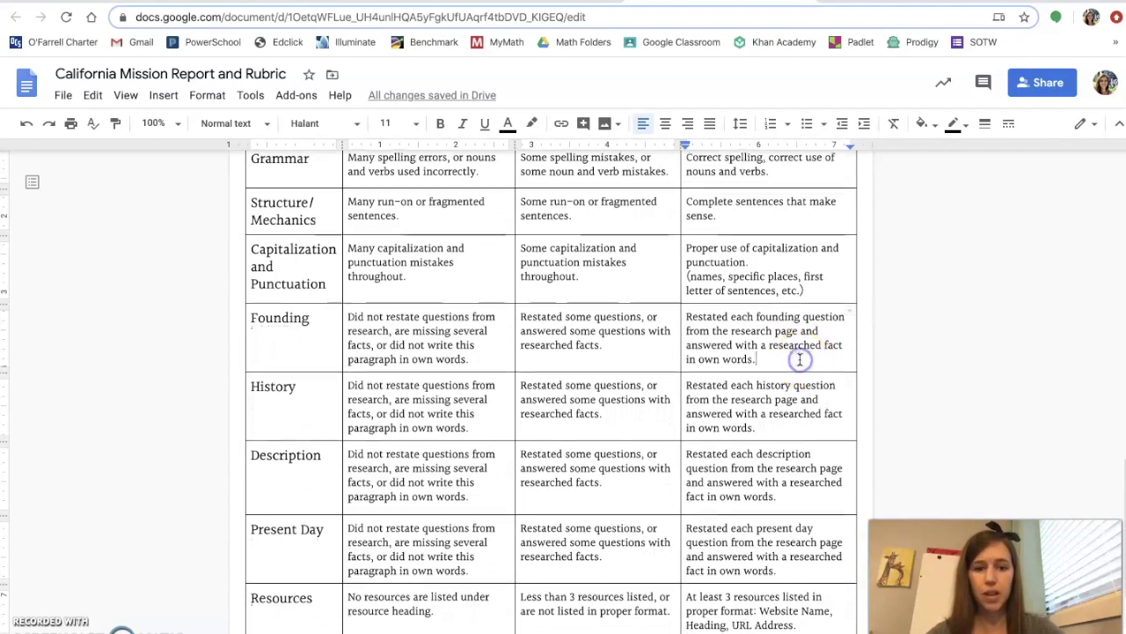
scroll(800, 359, down, 1)
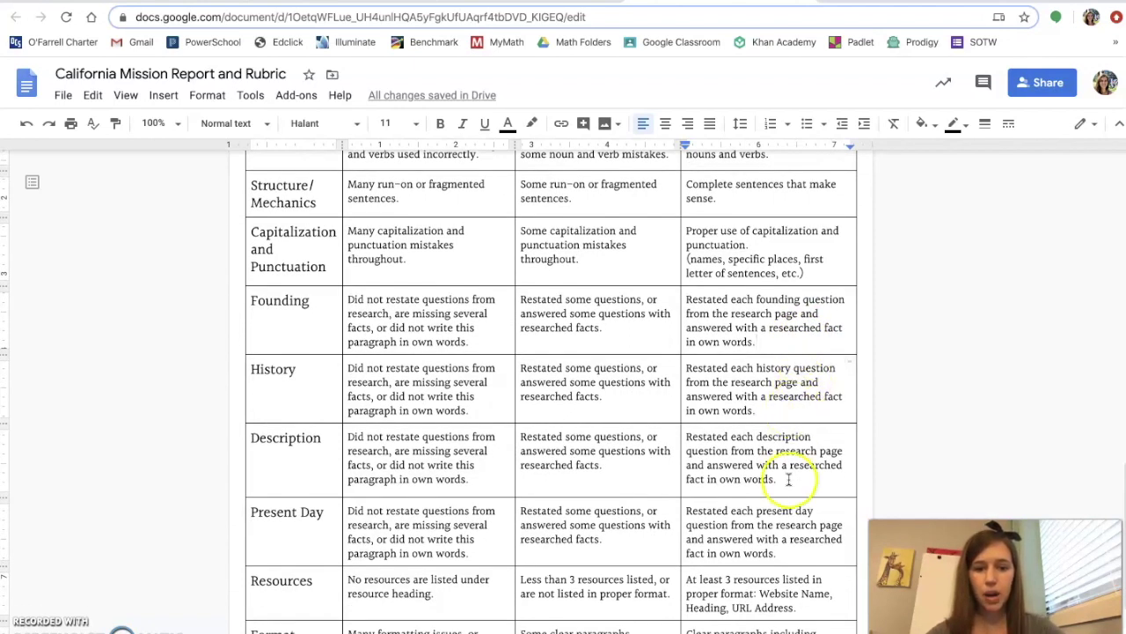
click(799, 553)
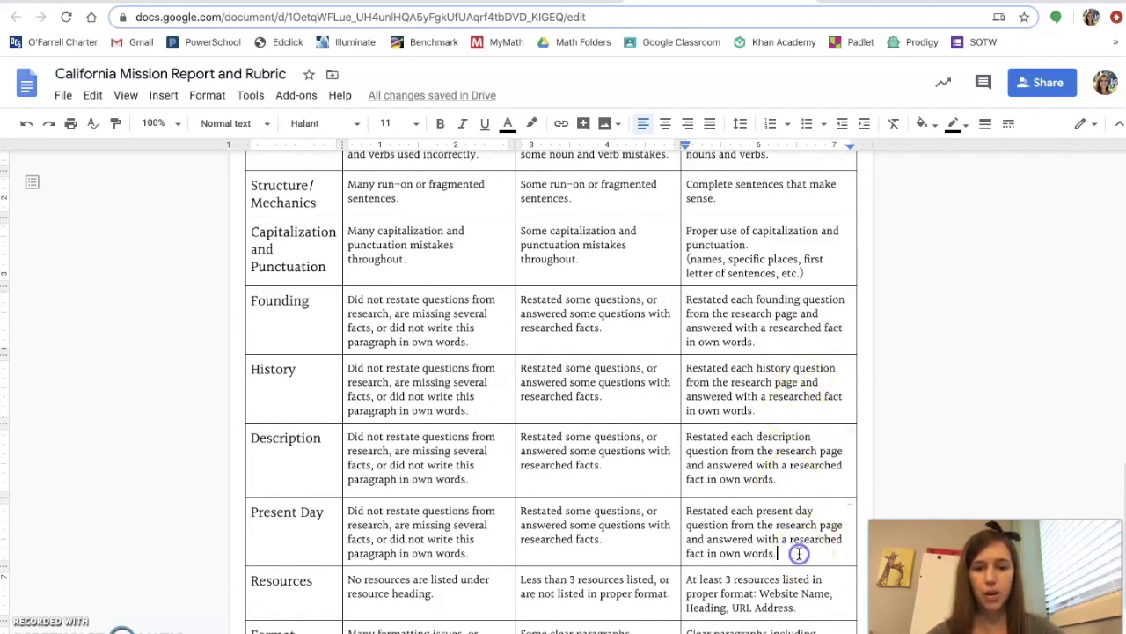
scroll(799, 553, up, 1)
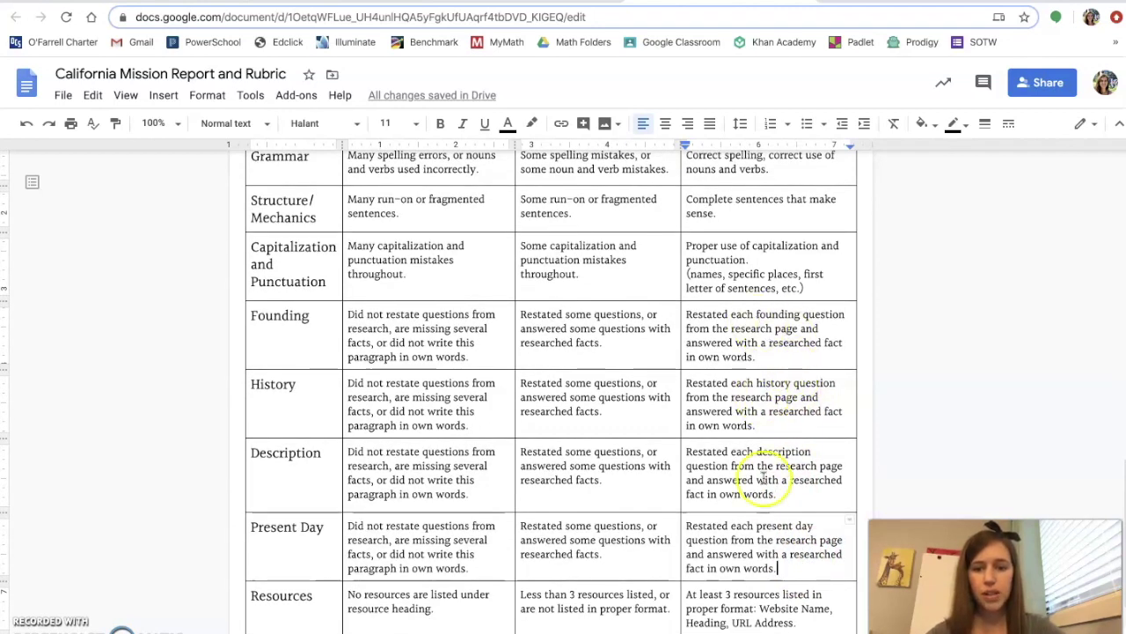
scroll(778, 339, down, 1)
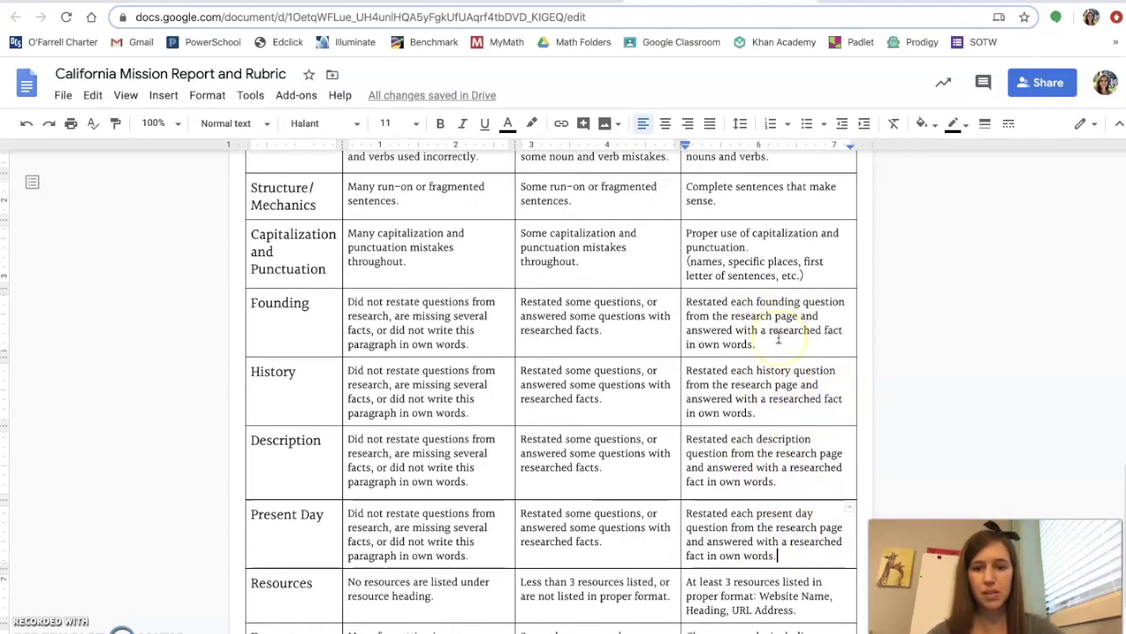
scroll(778, 339, down, 1)
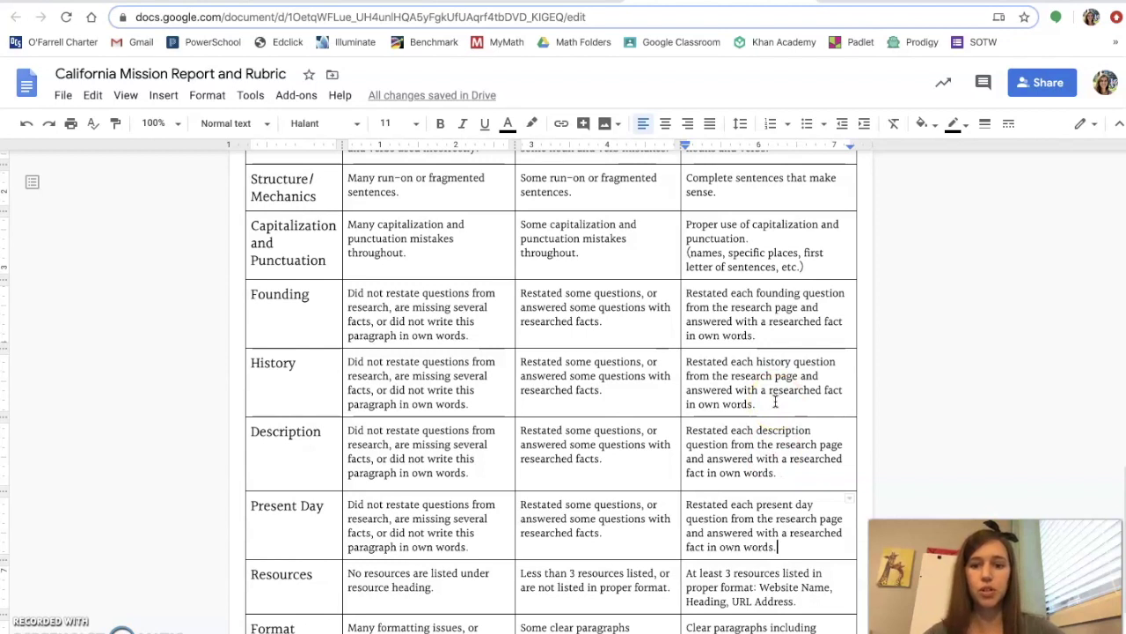
Step: Switch to the California Mission Research document and scroll through its Founding, Description and Present Day answers
click(548, 2)
scroll(430, 370, down, 1)
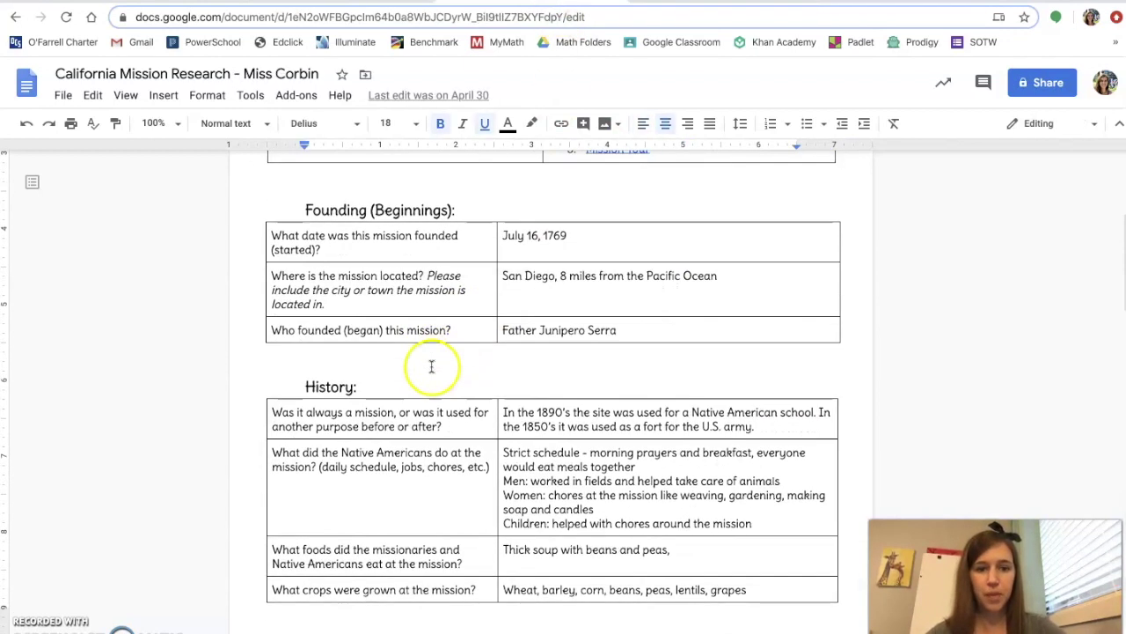
click(414, 247)
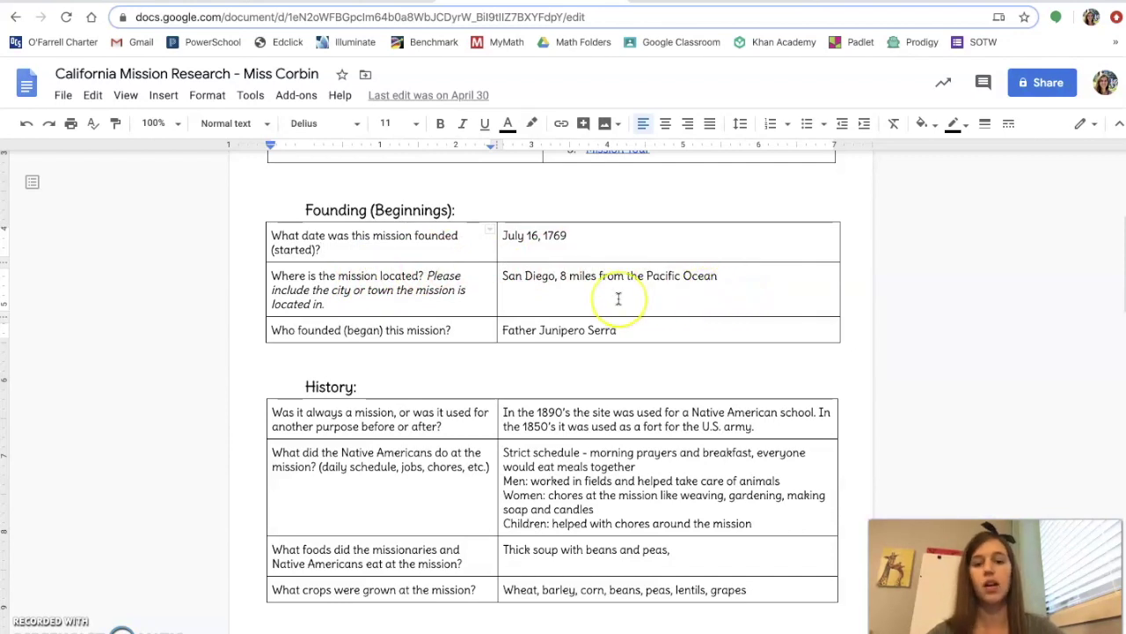
scroll(618, 297, down, 1)
scroll(618, 299, down, 8)
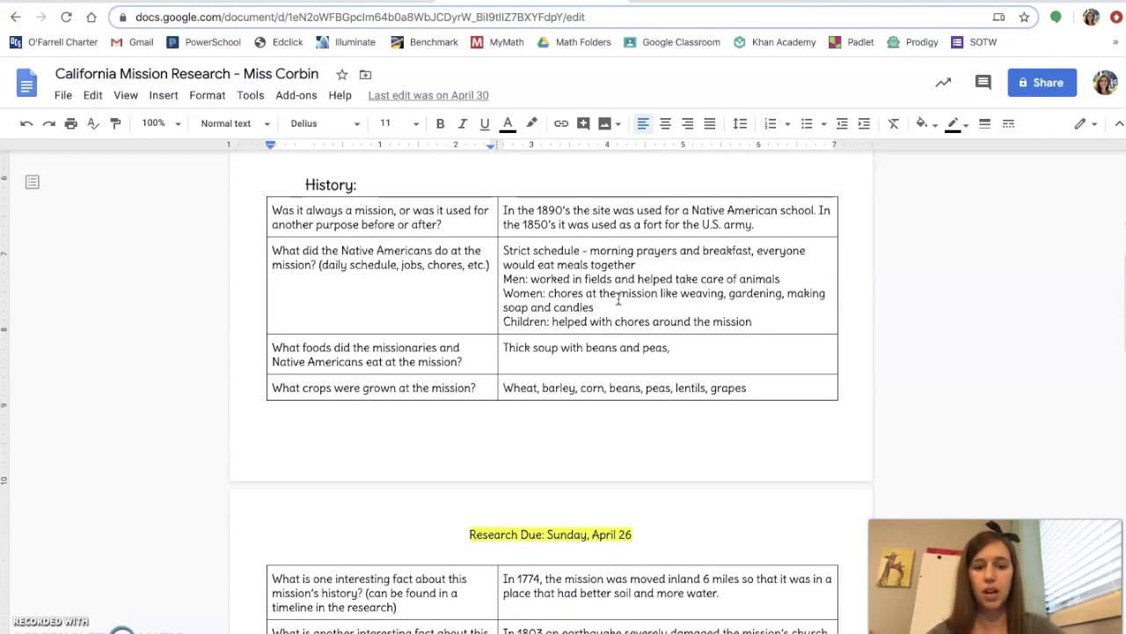
scroll(618, 299, down, 1)
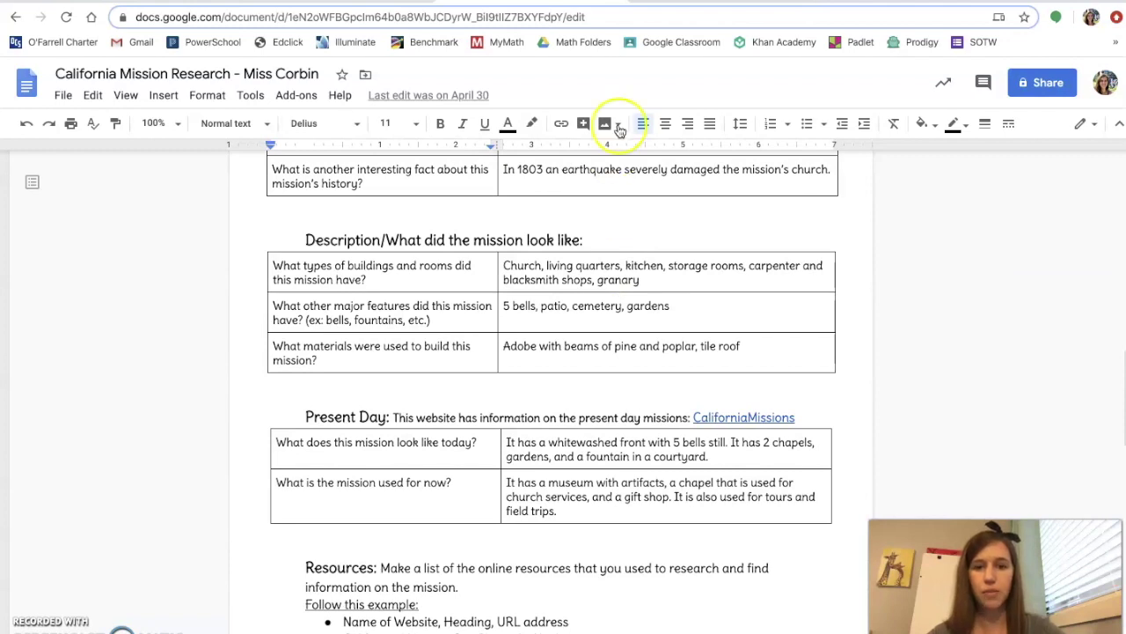
Step: Return to the report-and-rubric document and scroll to the Resources and Format rubric rows
click(695, 4)
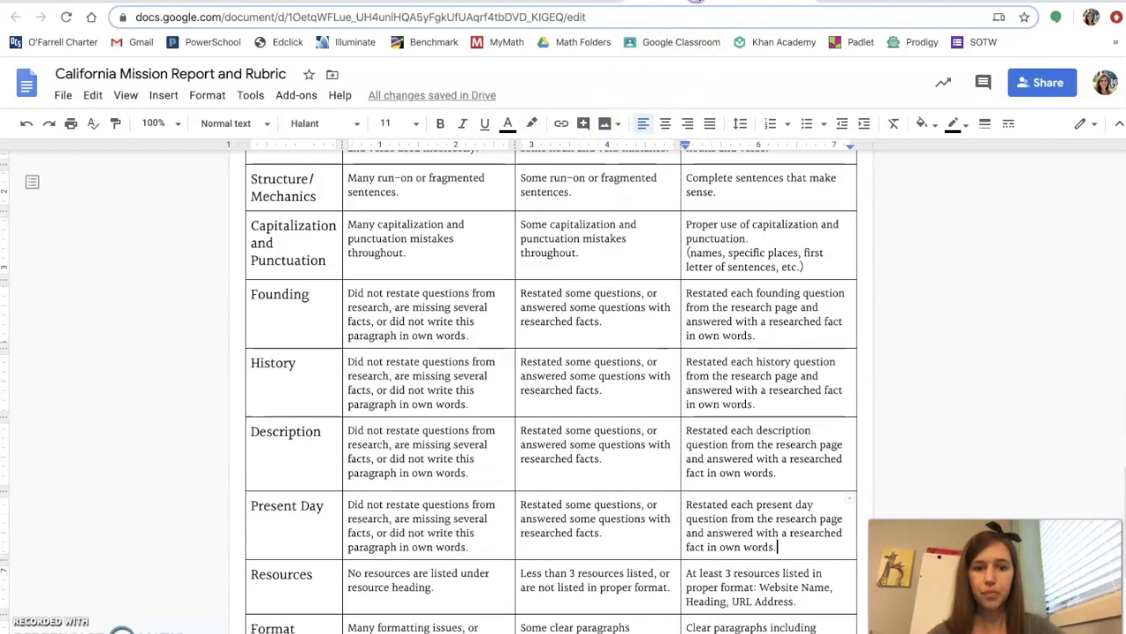
scroll(731, 286, down, 1)
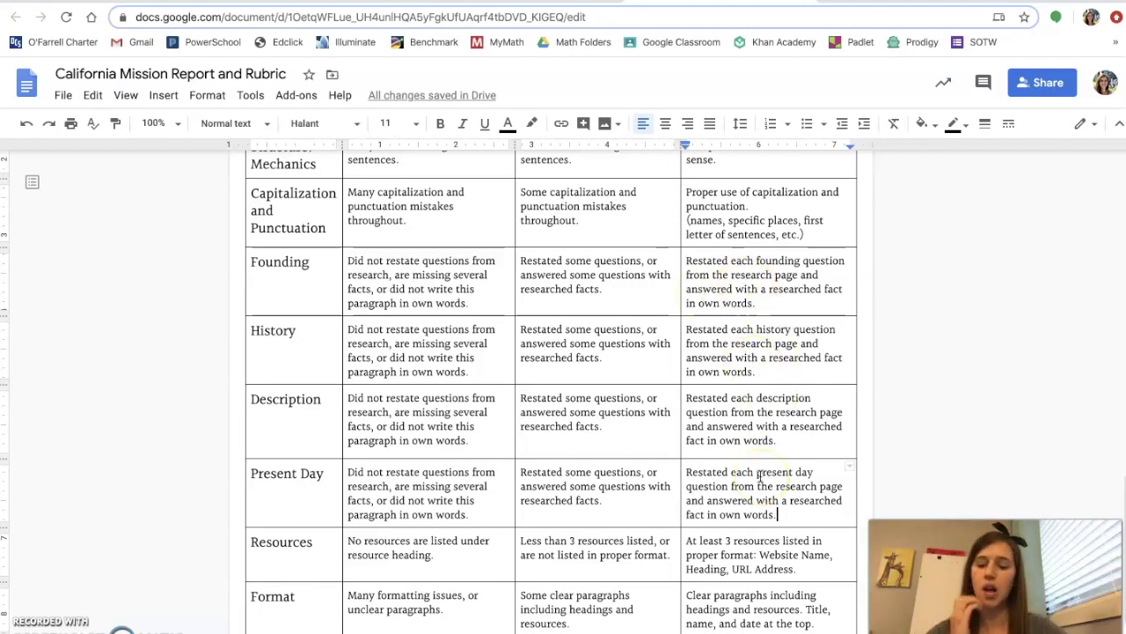
scroll(758, 475, down, 1)
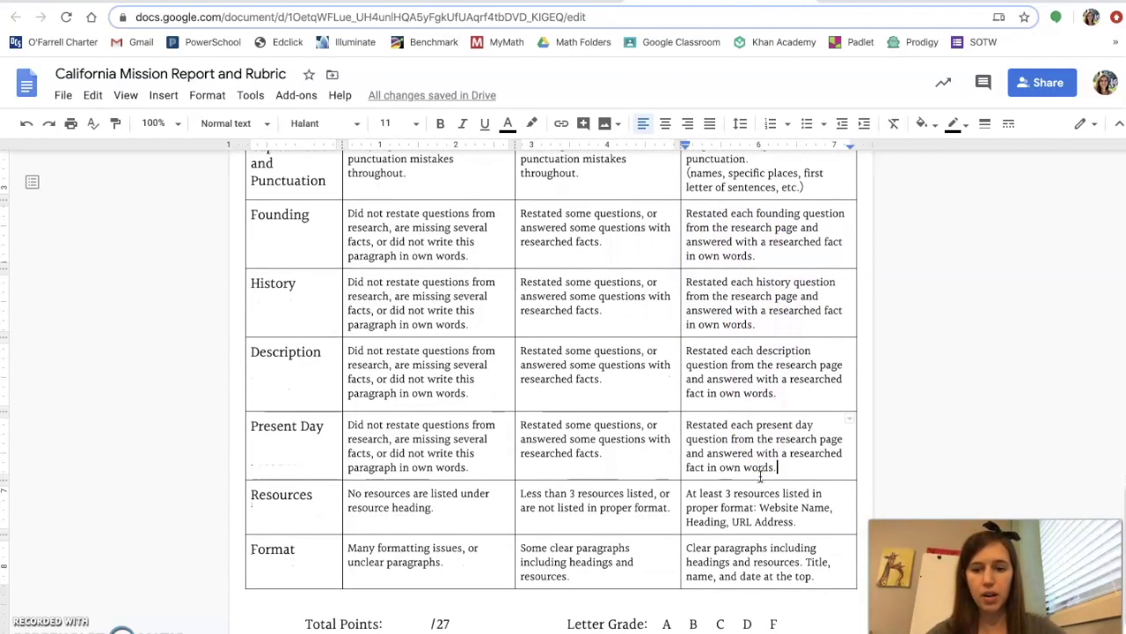
click(560, 2)
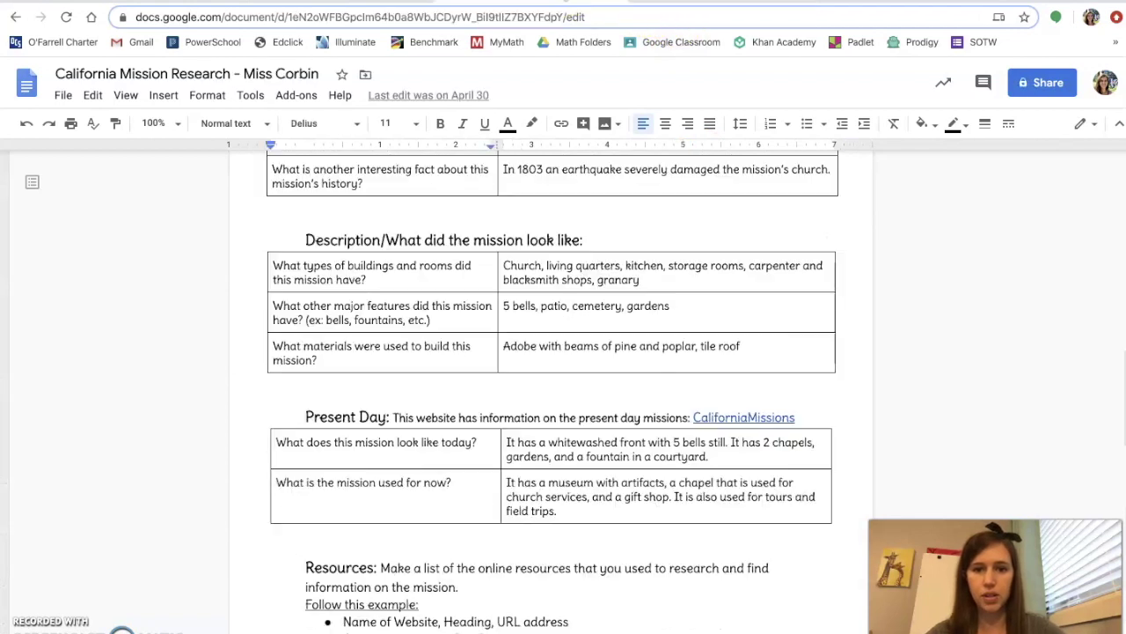
click(696, 2)
scroll(743, 374, down, 1)
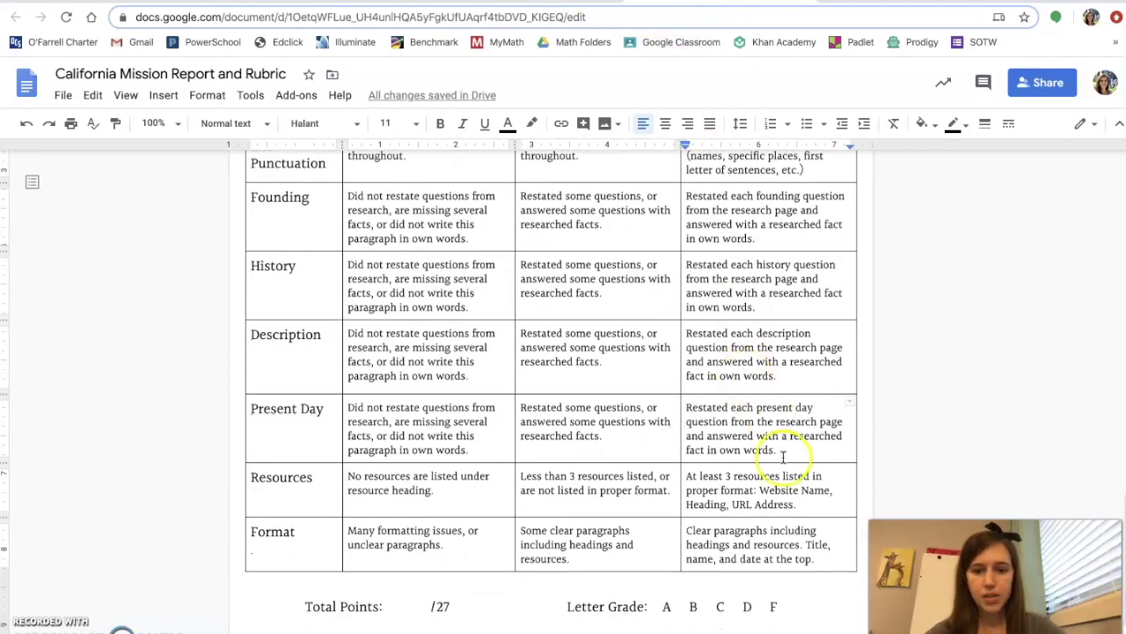
click(813, 503)
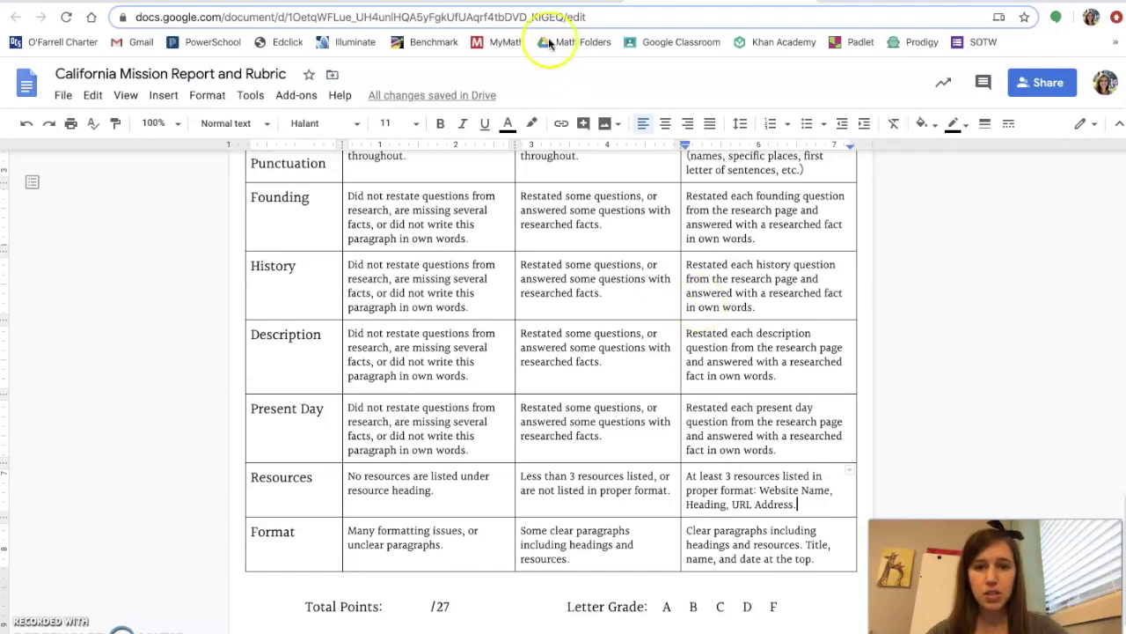
Step: In the research Resources list, match Name of Website to 'Social Studies Factcards' in resource 1
click(549, 6)
scroll(642, 497, down, 3)
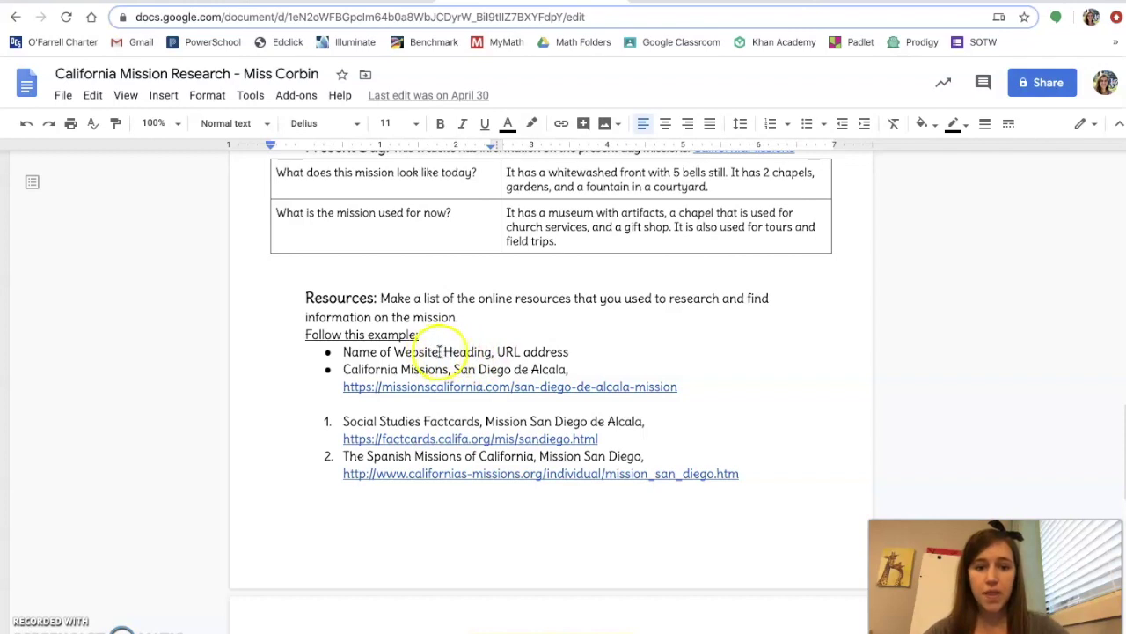
drag(440, 351, 344, 357)
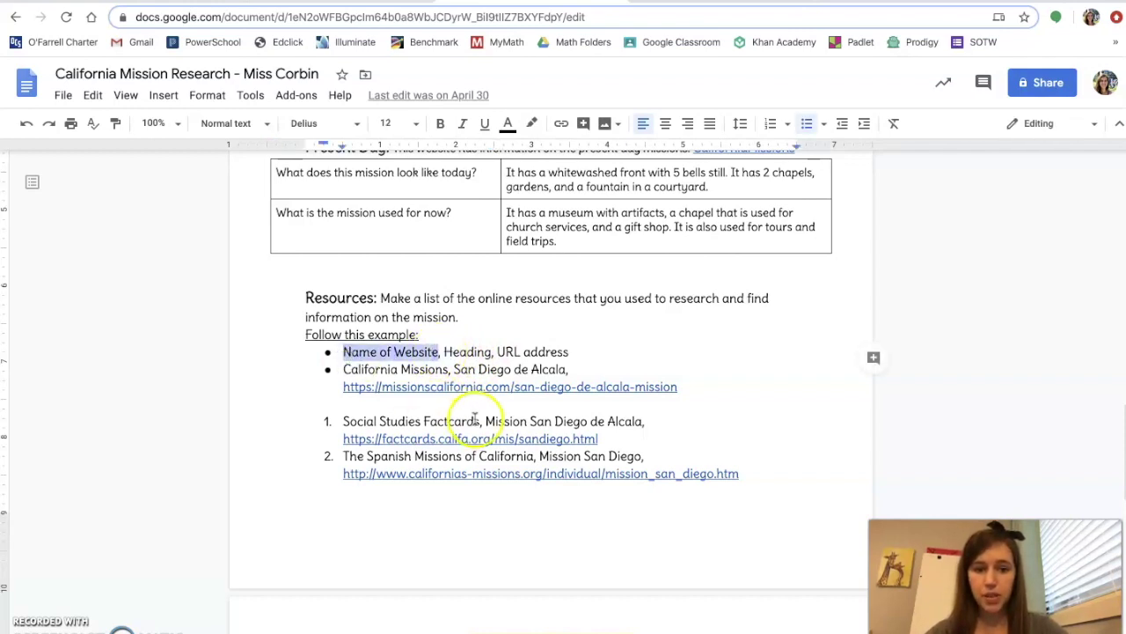
drag(481, 422, 345, 426)
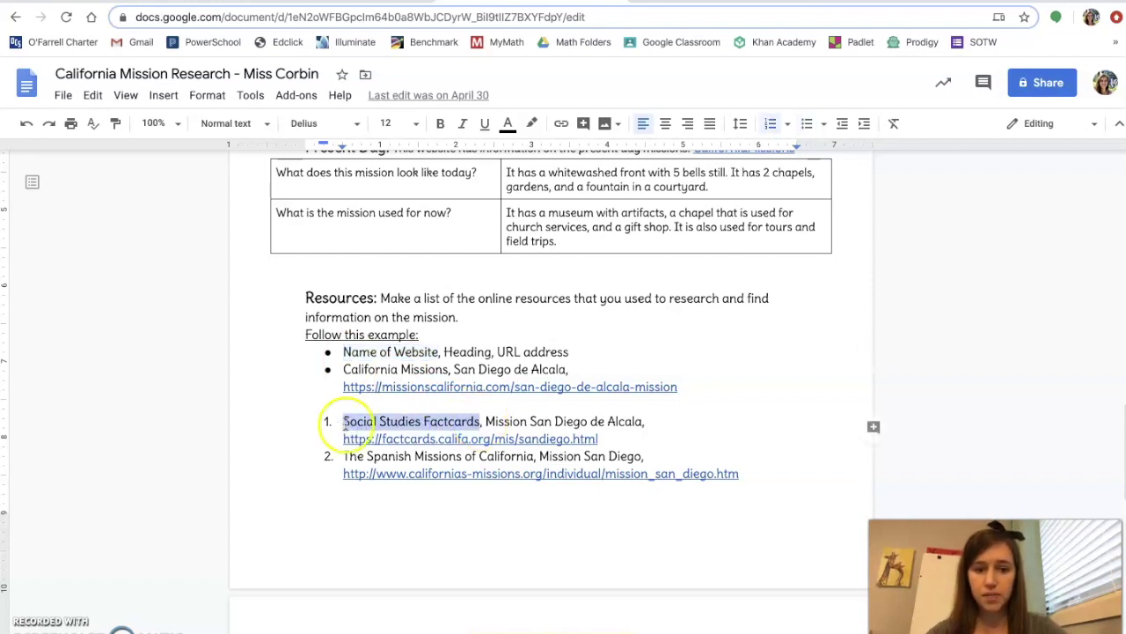
click(484, 420)
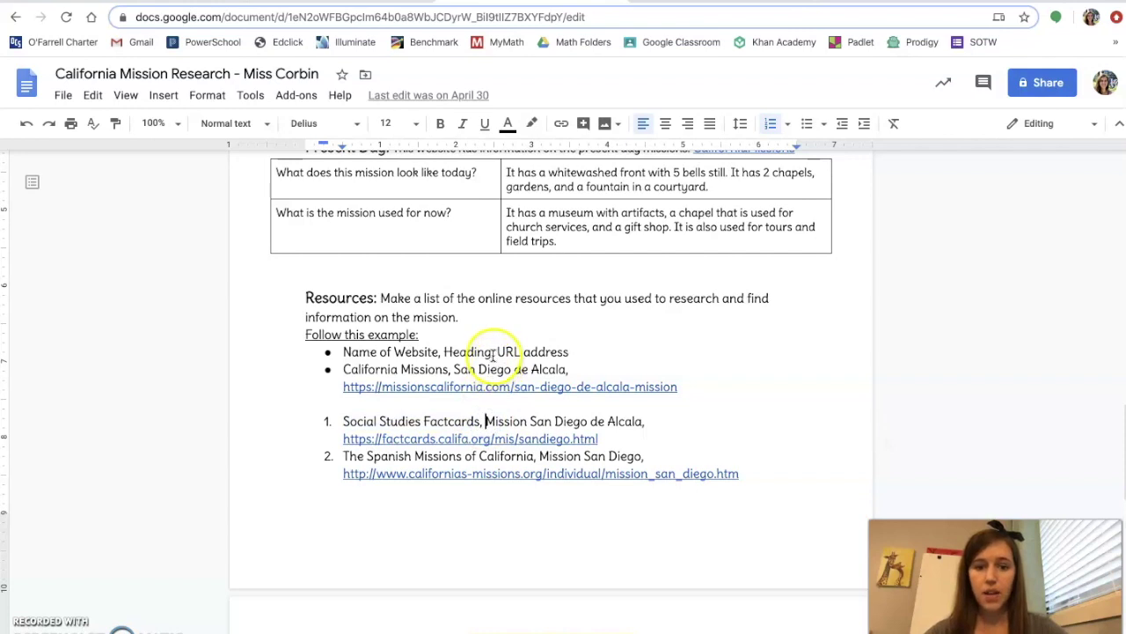
Step: Match Heading and URL address to resource 1's Mission San Diego de Alcala and factcards link
drag(495, 354, 438, 356)
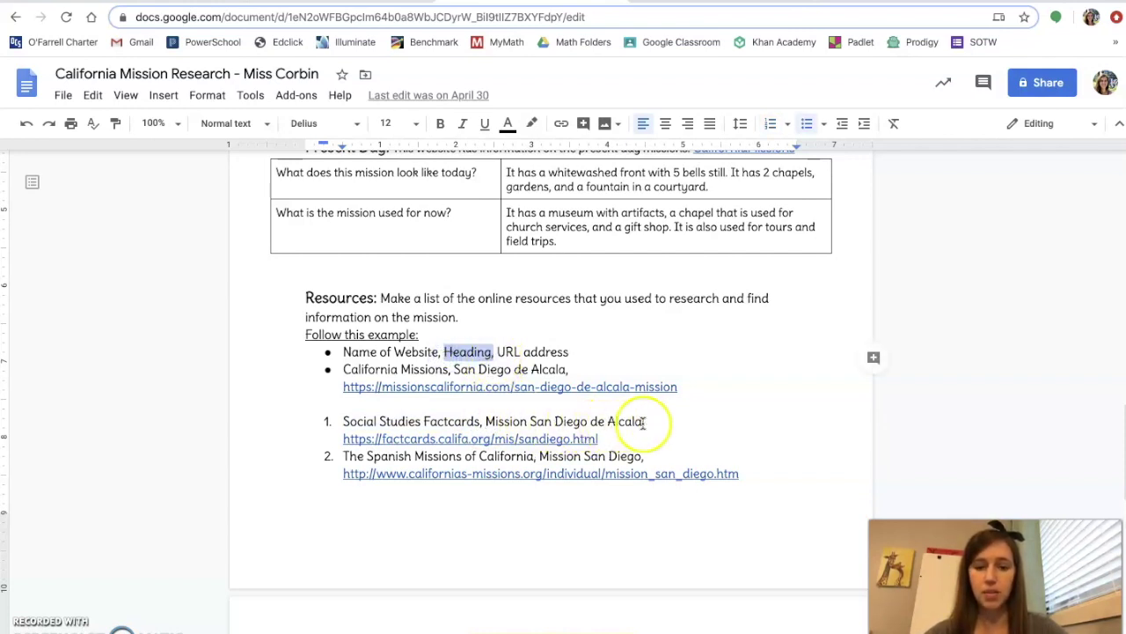
drag(645, 421, 487, 422)
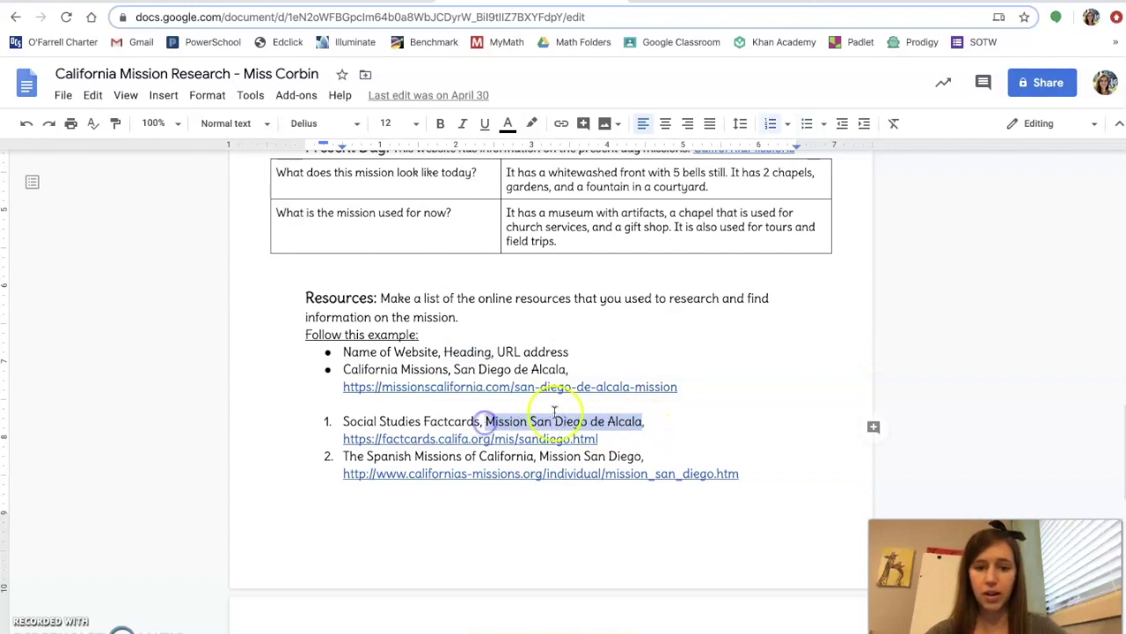
click(575, 351)
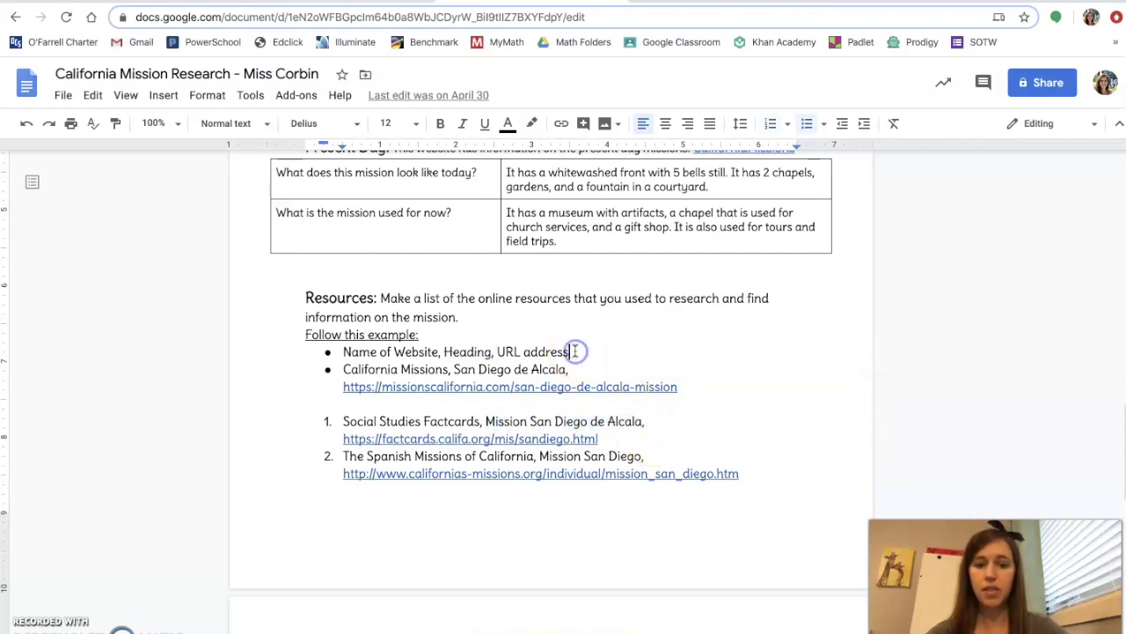
scroll(573, 343, down, 1)
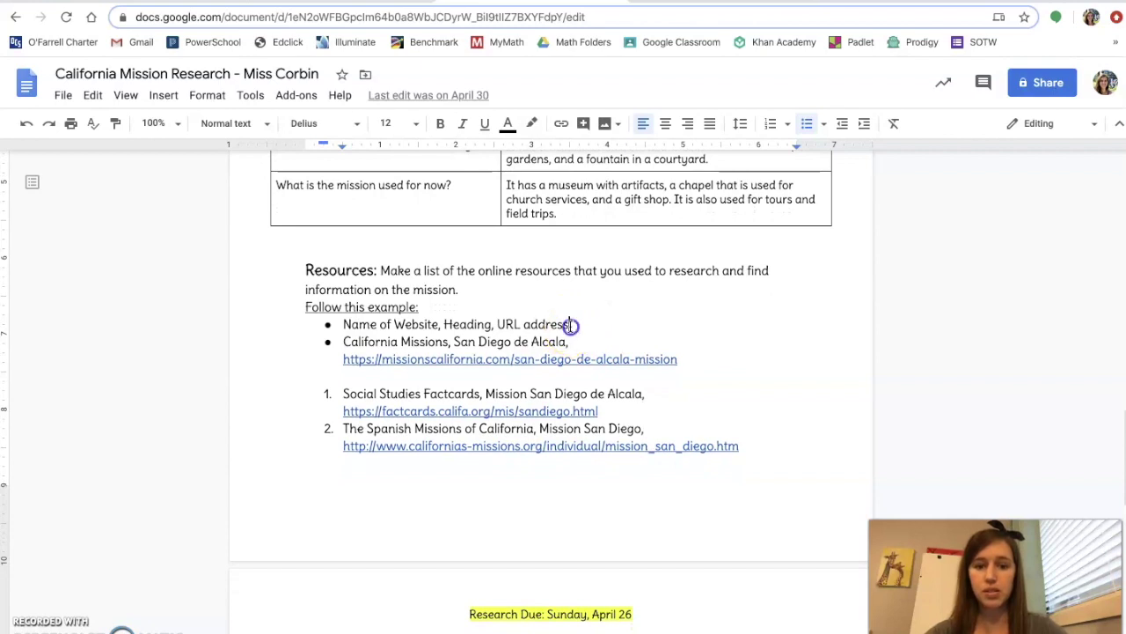
drag(569, 325, 513, 326)
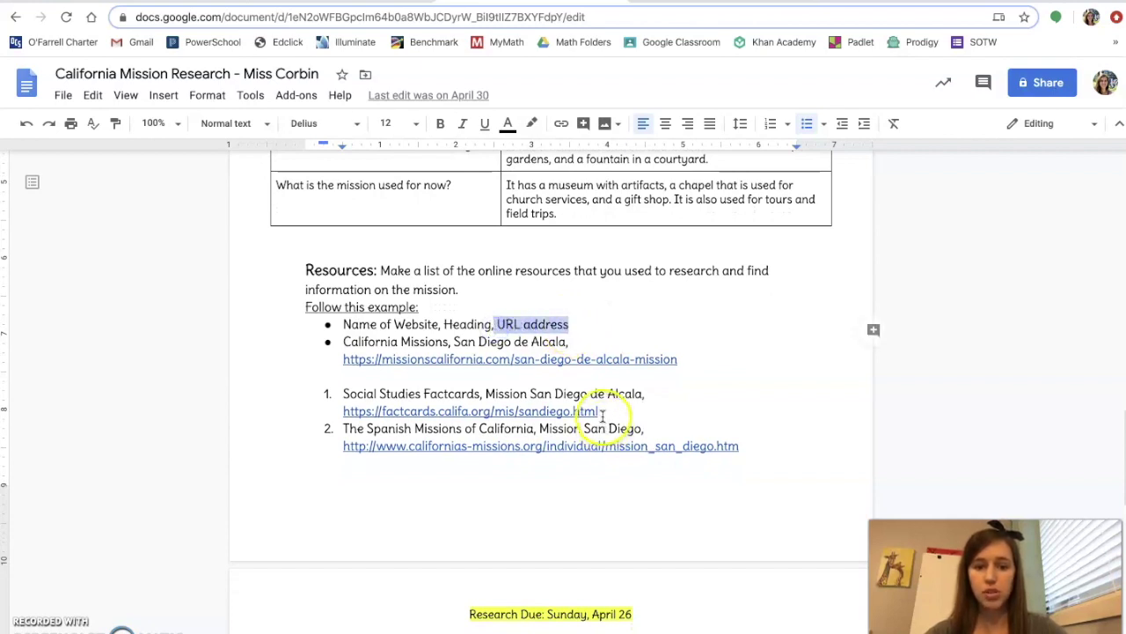
drag(600, 411, 344, 413)
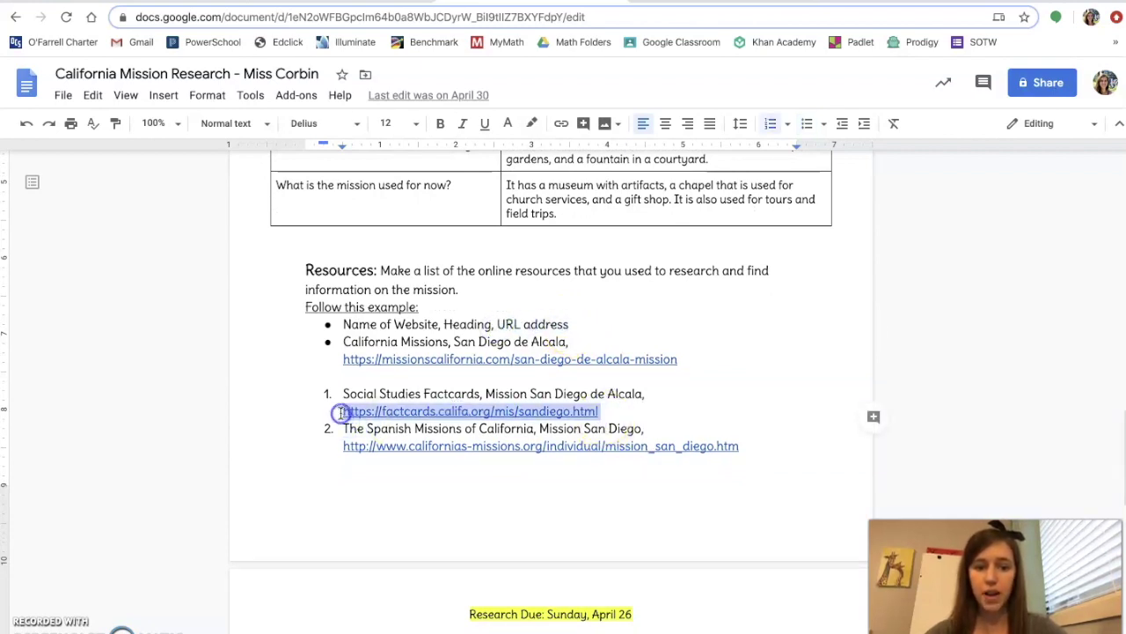
click(426, 411)
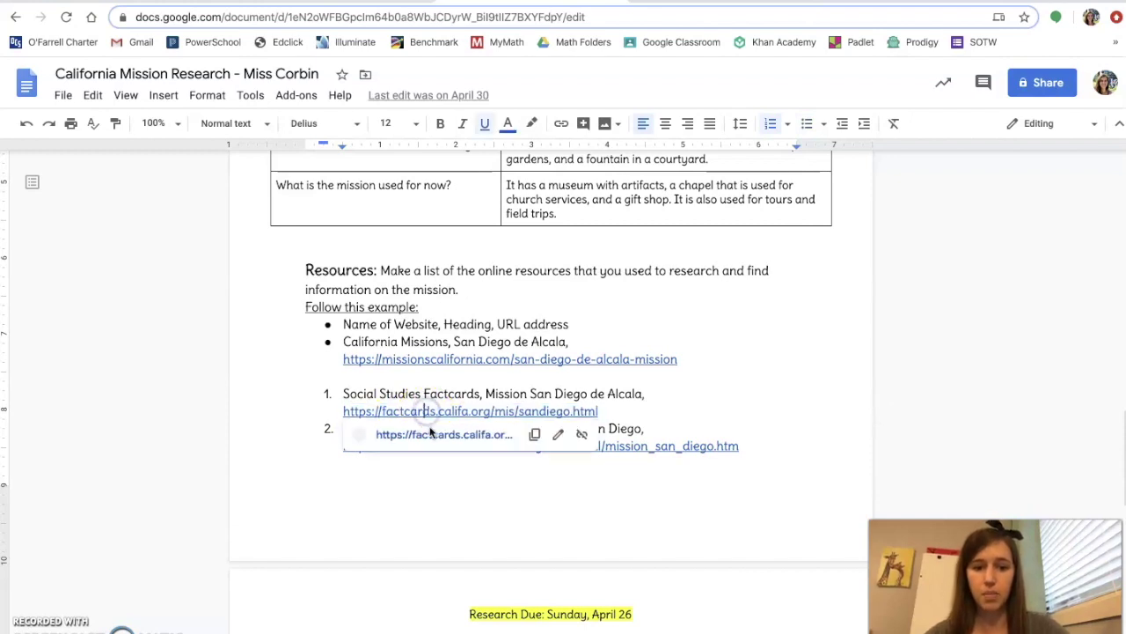
Step: Visit the factcards.califa.org Mission San Diego de Alcala page, then return to the research document
click(432, 440)
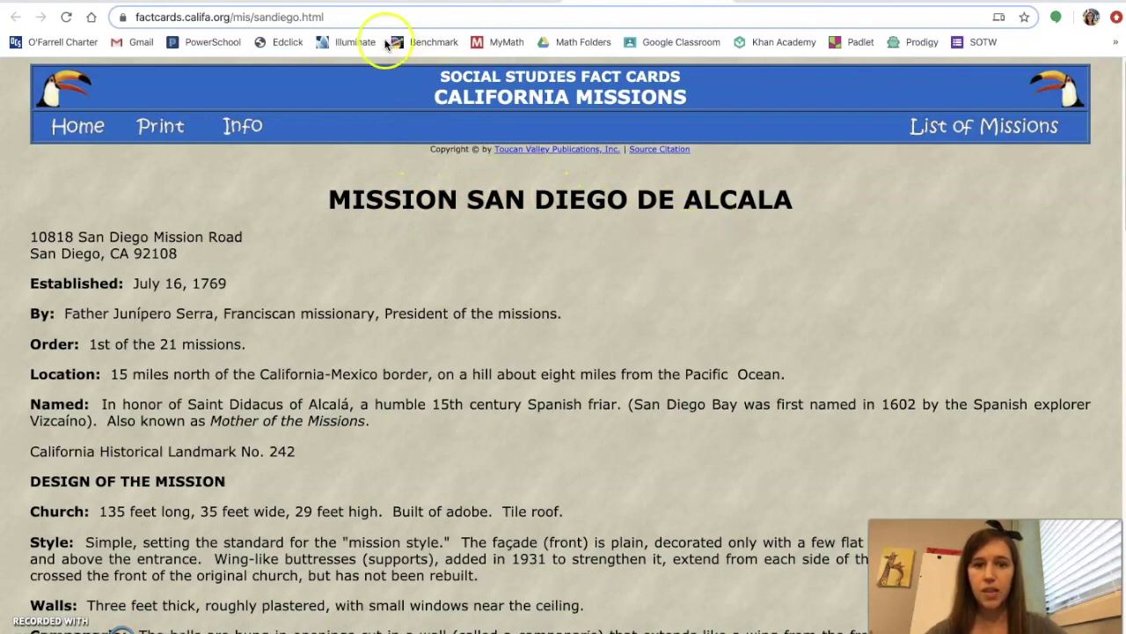
click(308, 17)
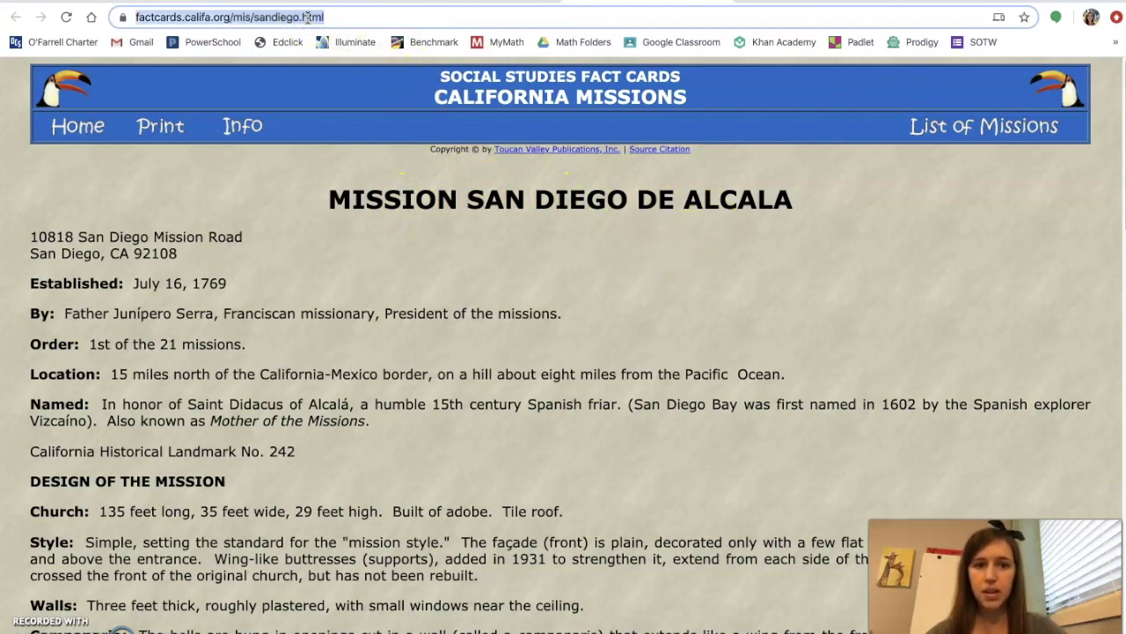
click(481, 1)
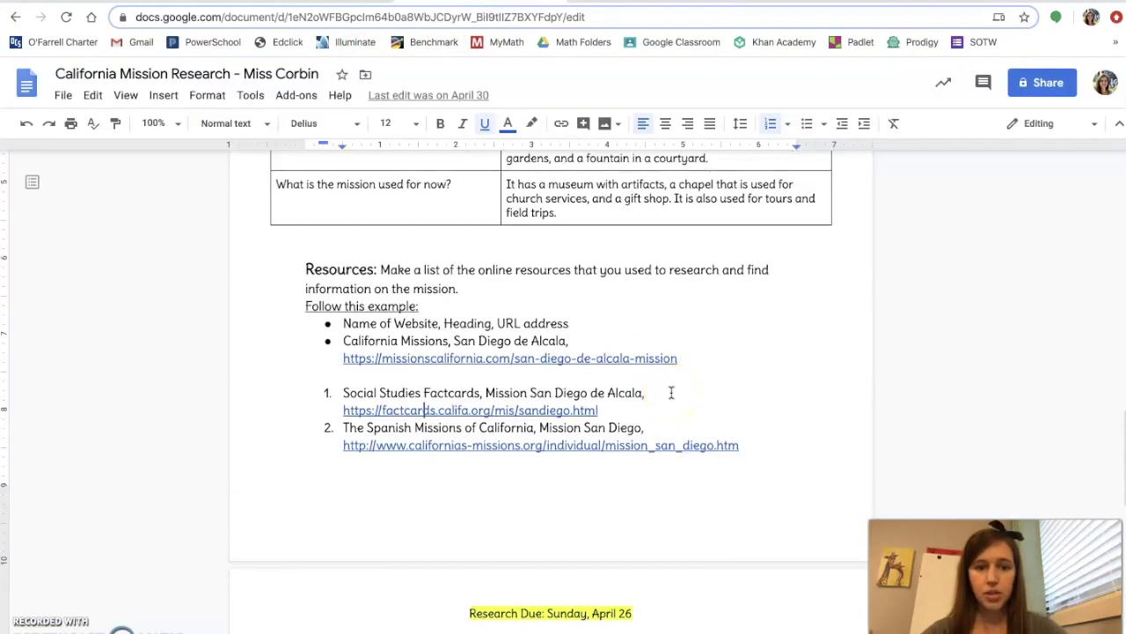
Step: Back in the rubric, select the 3 in the Resources row's minimum-resources requirement
scroll(672, 393, down, 3)
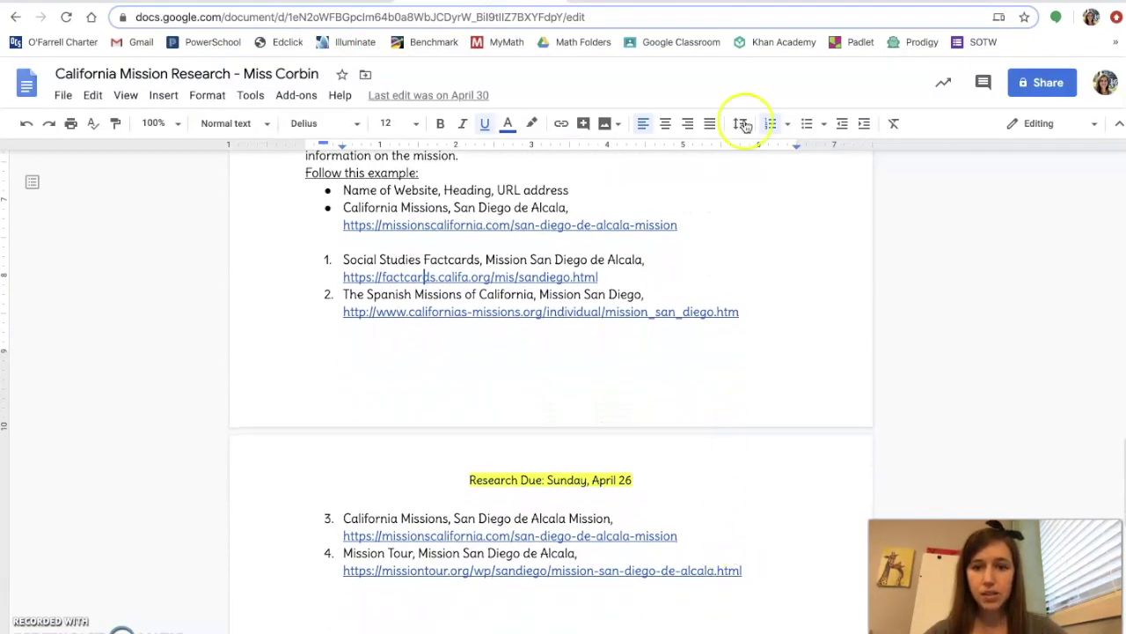
click(792, 2)
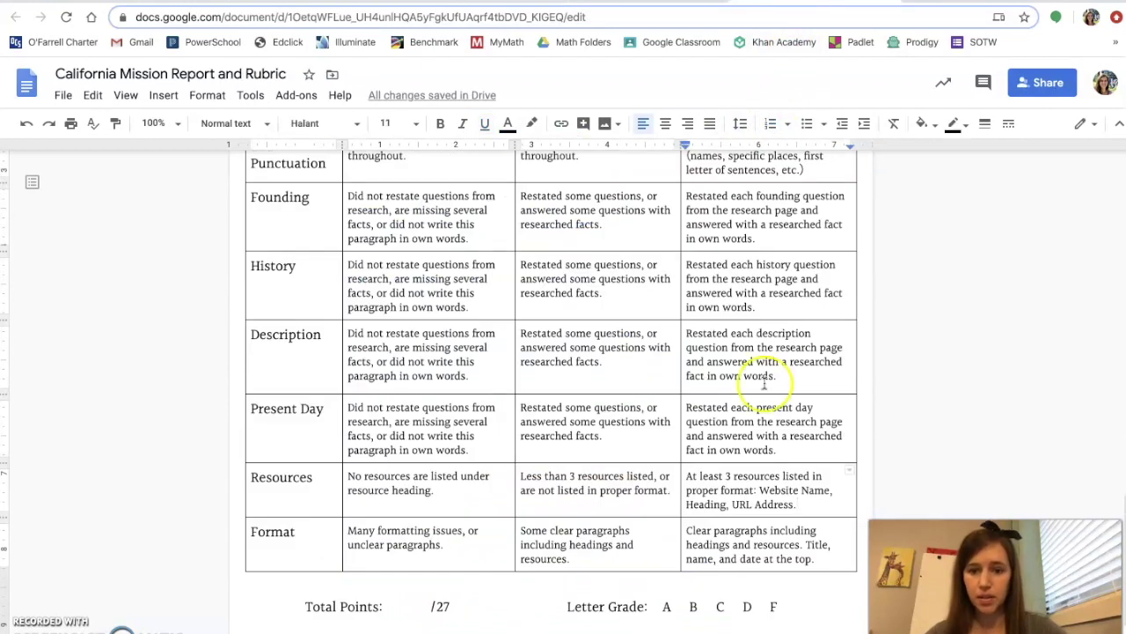
scroll(770, 380, up, 2)
scroll(763, 383, down, 3)
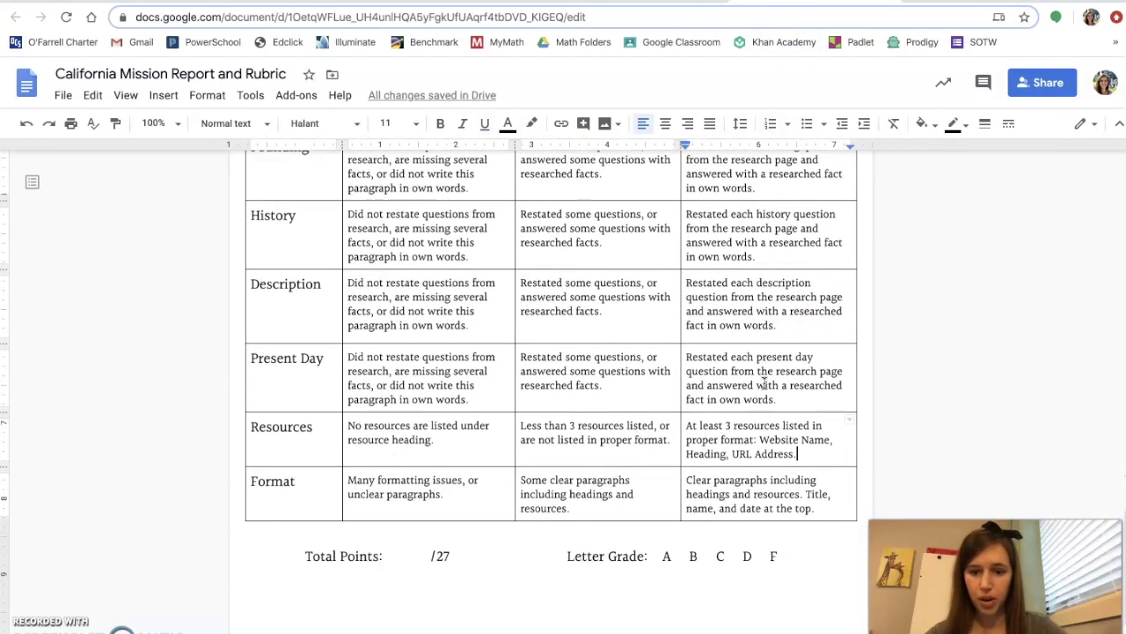
double_click(727, 426)
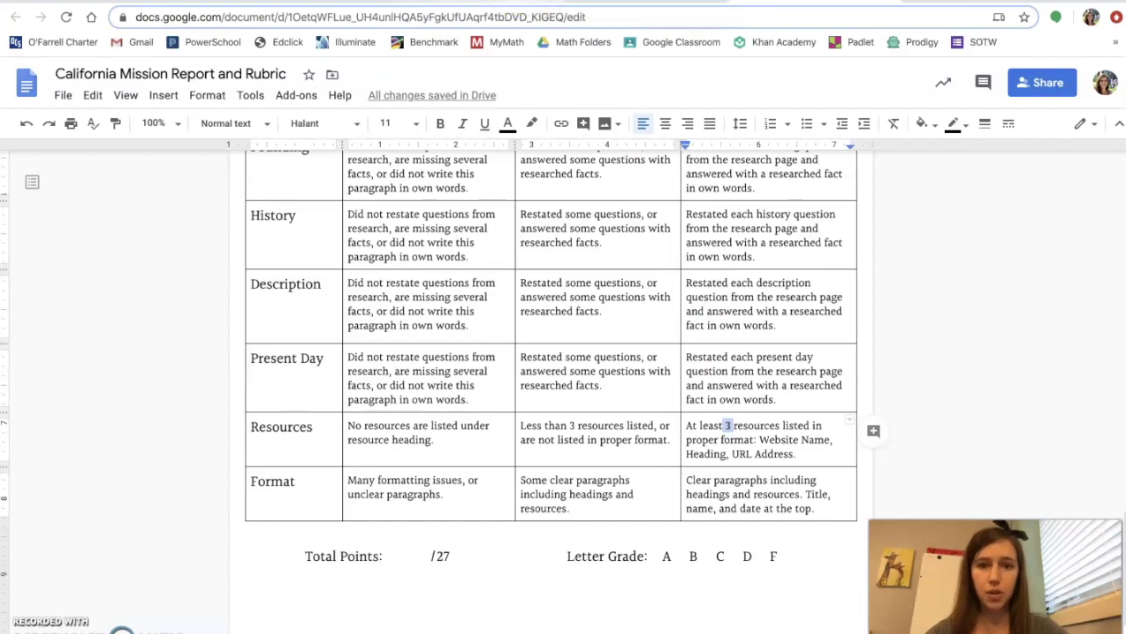
Step: Check the top of the research document, then return to the rubric with Ctrl+Tab
click(643, 3)
scroll(573, 278, up, 20)
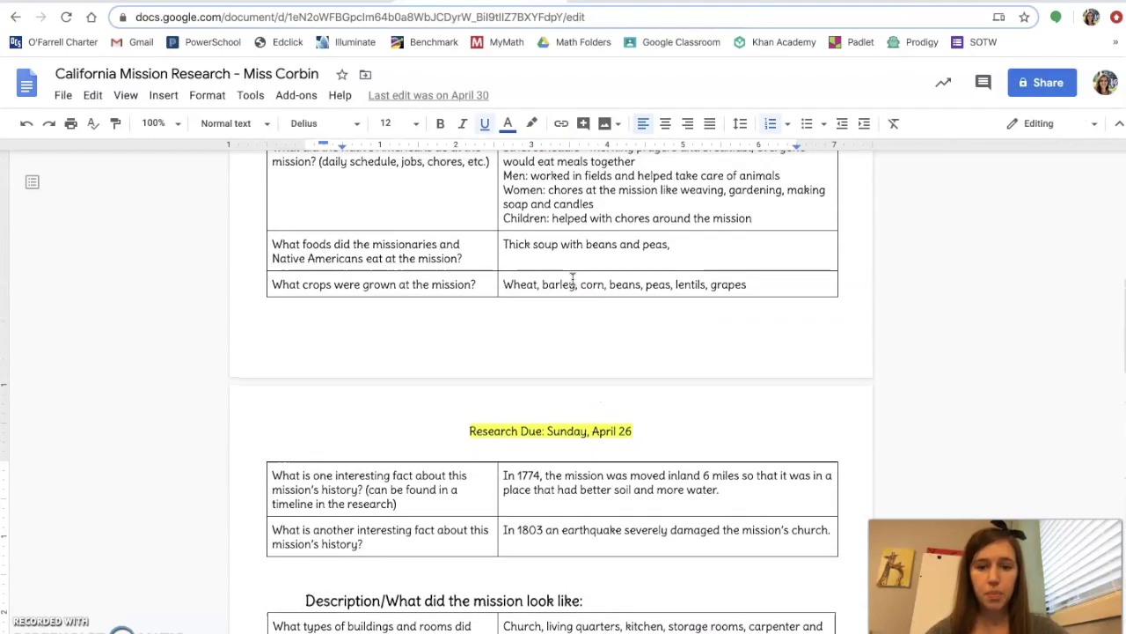
scroll(632, 366, up, 3)
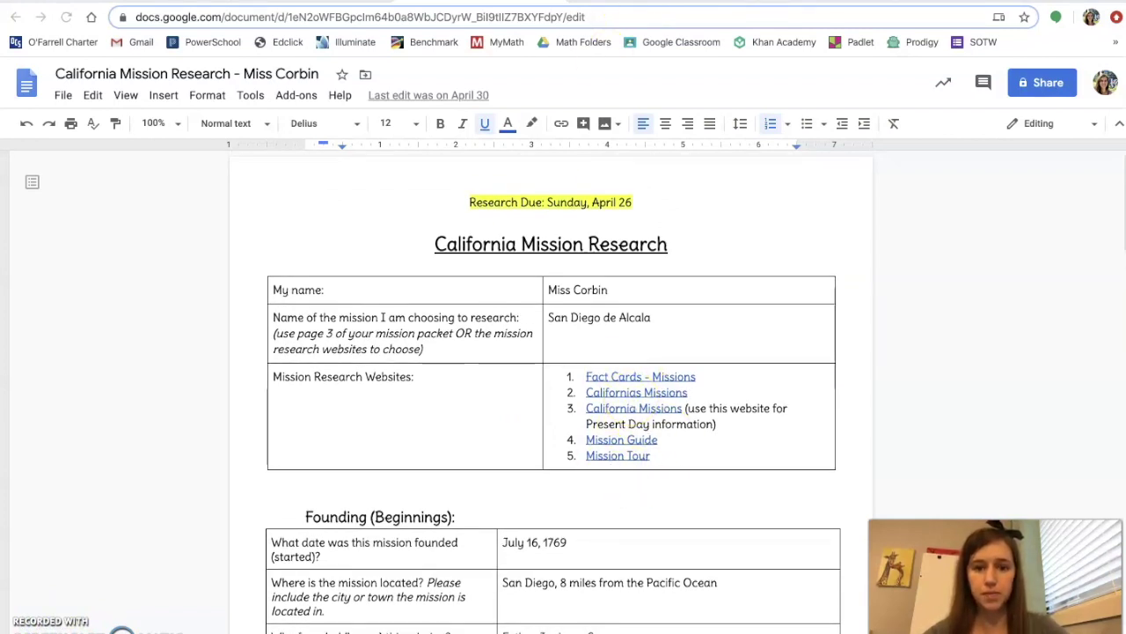
key(ctrl+Tab)
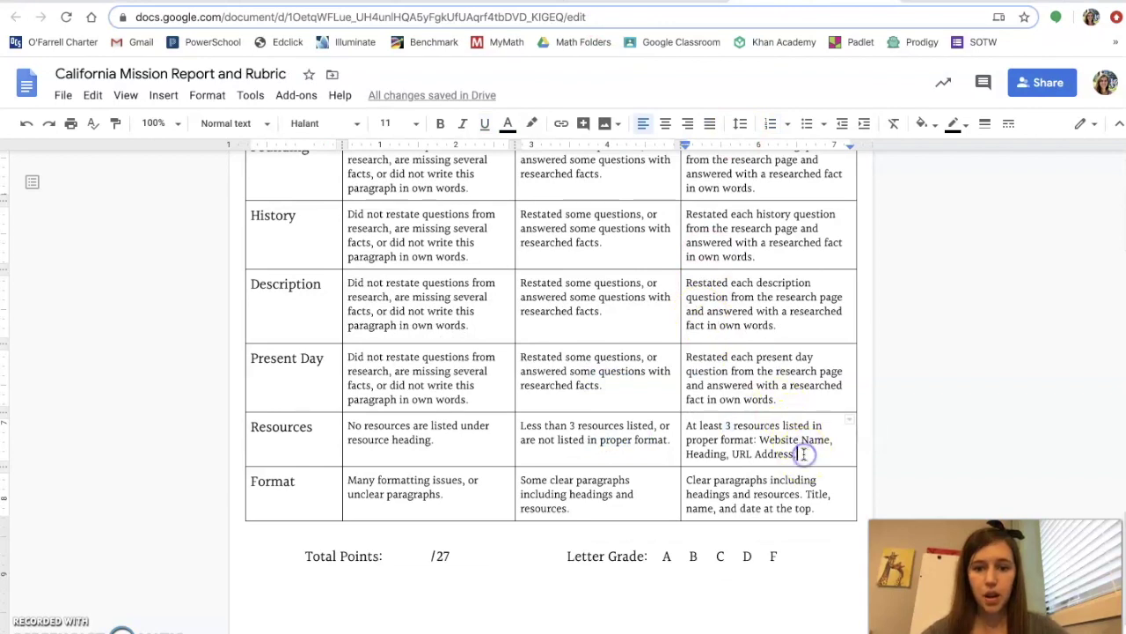
click(796, 445)
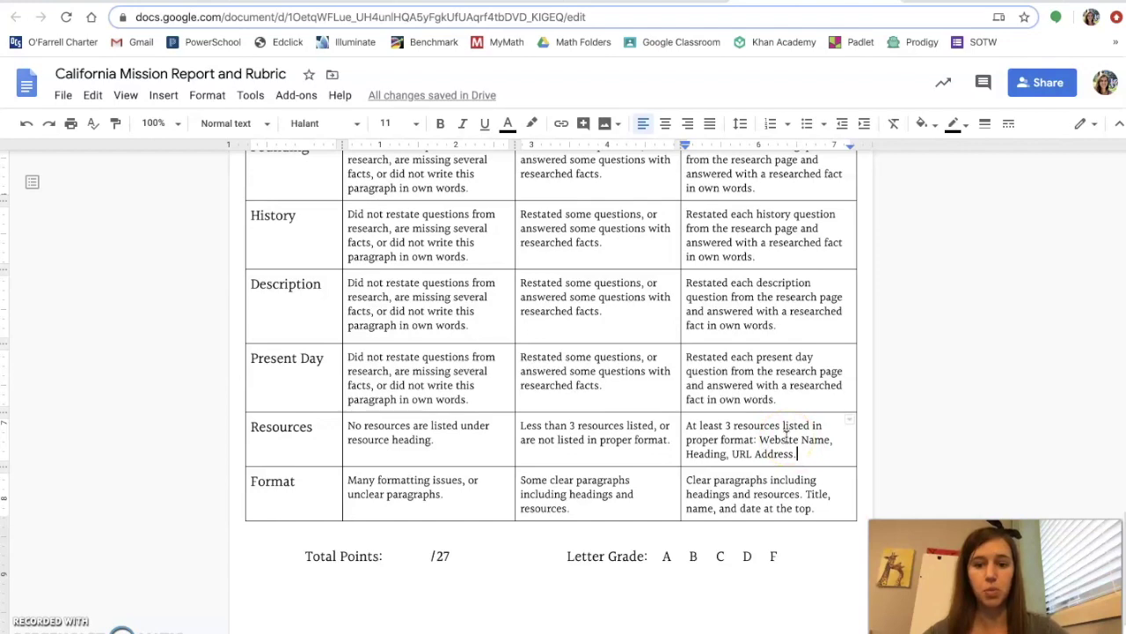
click(801, 456)
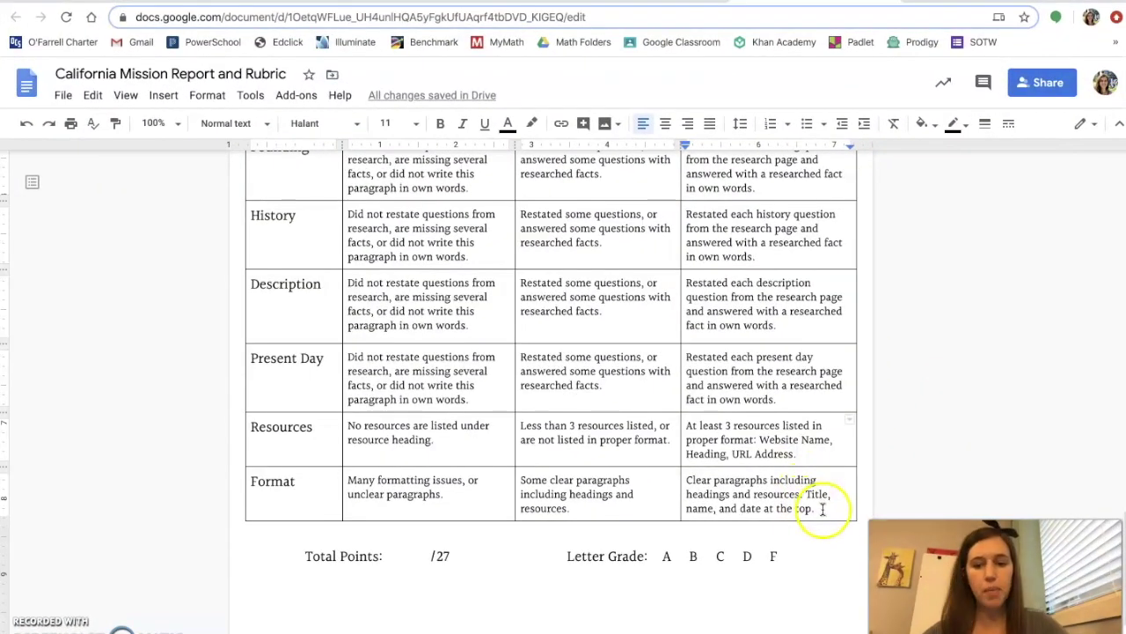
click(823, 509)
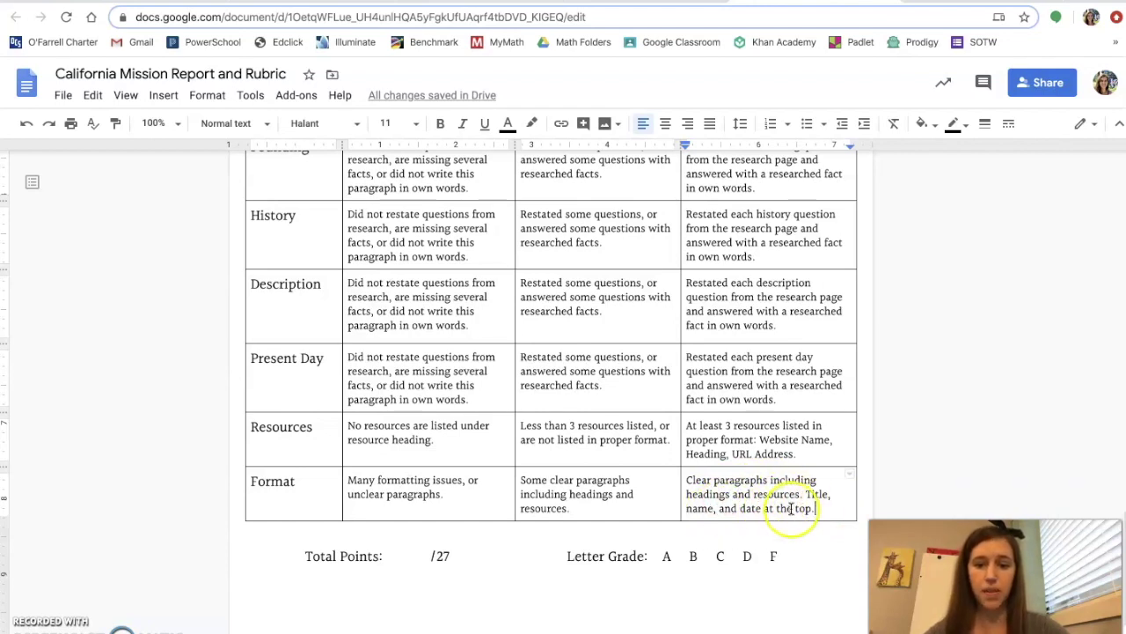
scroll(792, 509, up, 15)
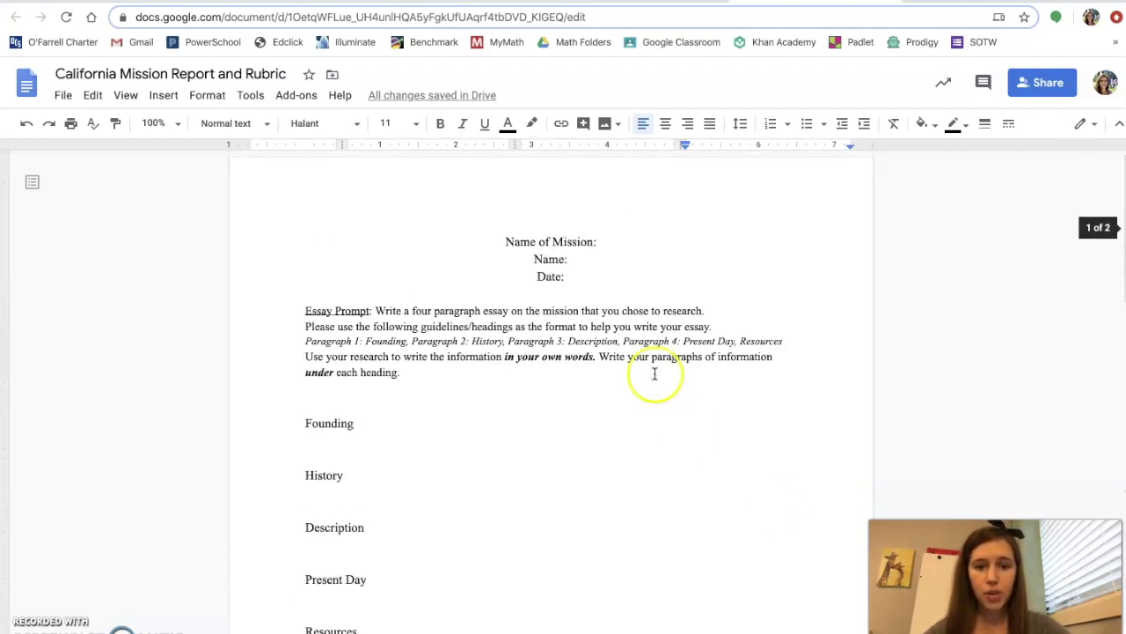
Step: Delete the essay prompt paragraph below the Name of Mission and Date lines
click(634, 241)
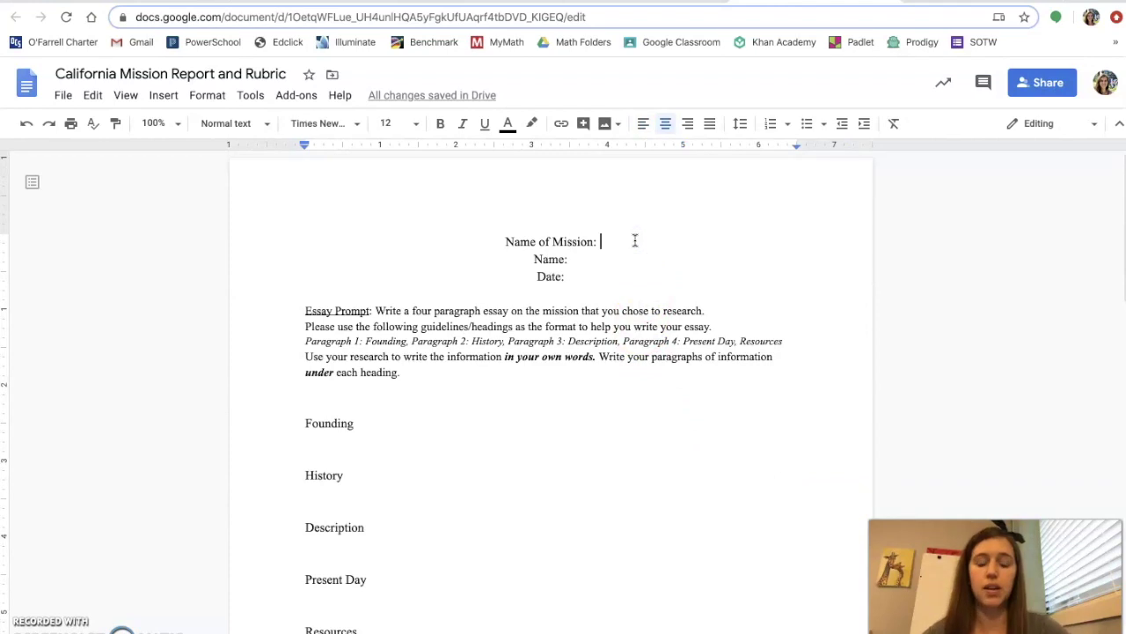
click(575, 278)
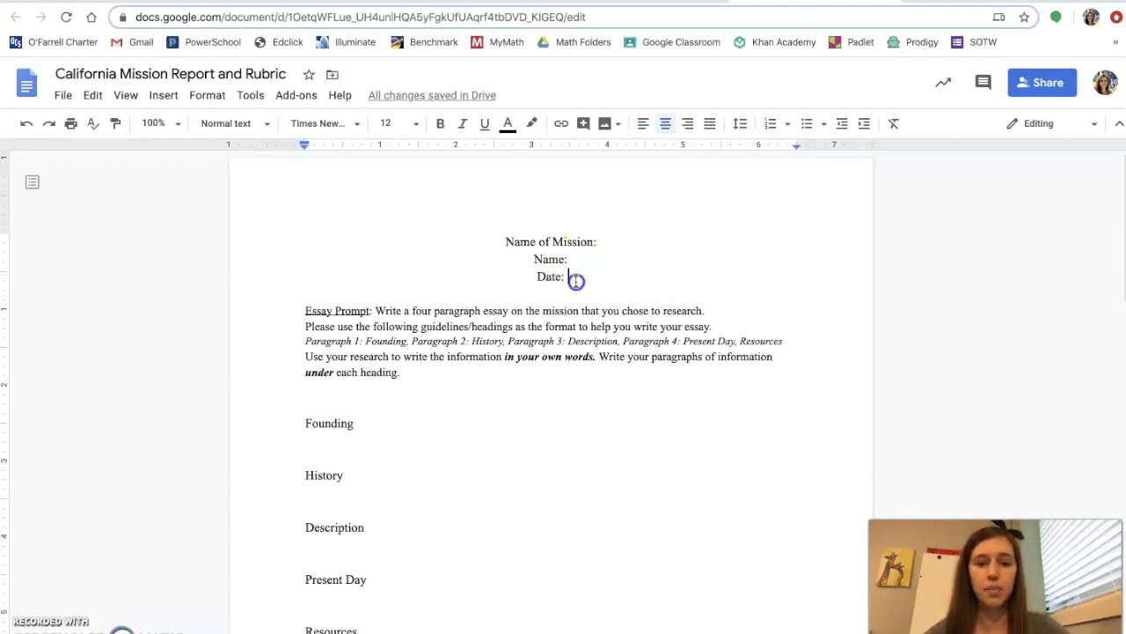
click(429, 371)
drag(428, 372, 290, 311)
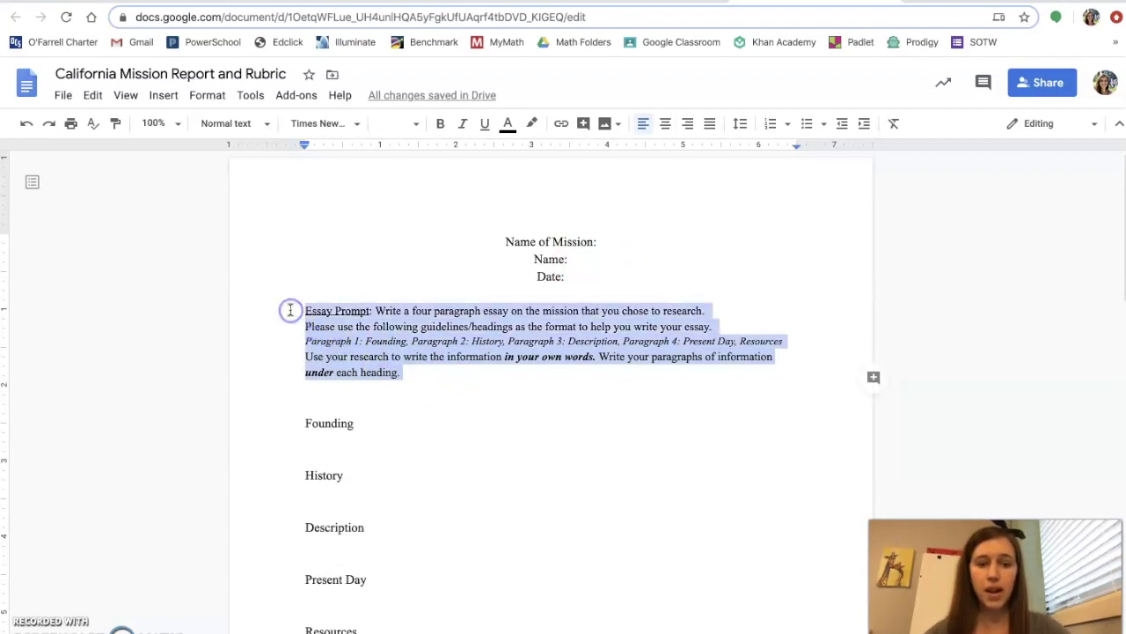
key(BackSpace)
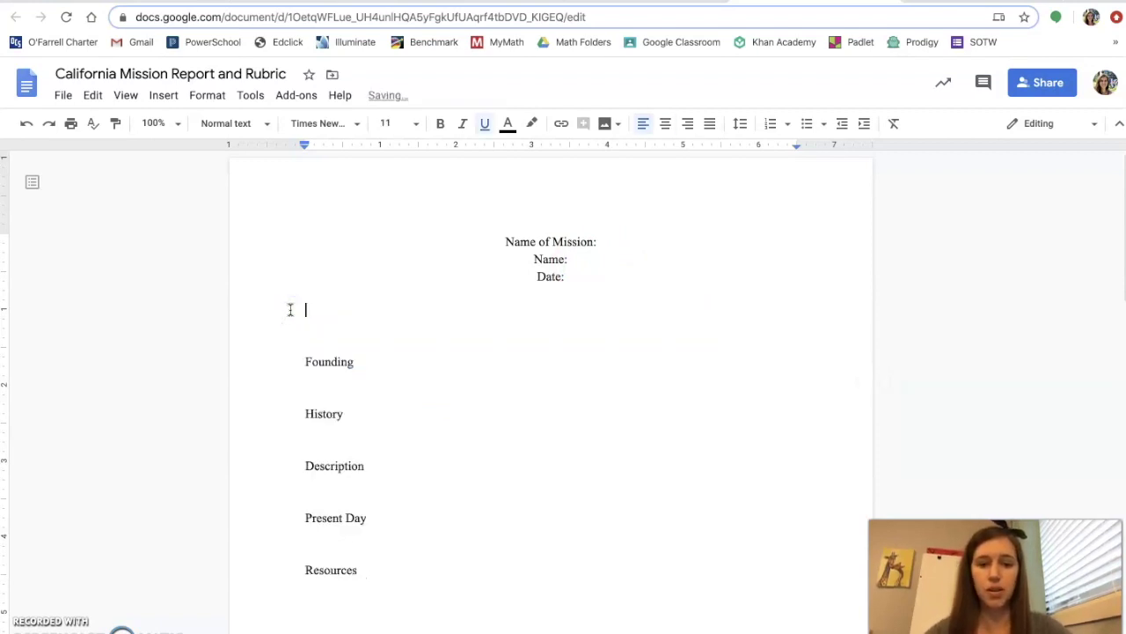
Step: Check the blank lines under the Founding, History, Description, Present Day and Resources headings
click(338, 381)
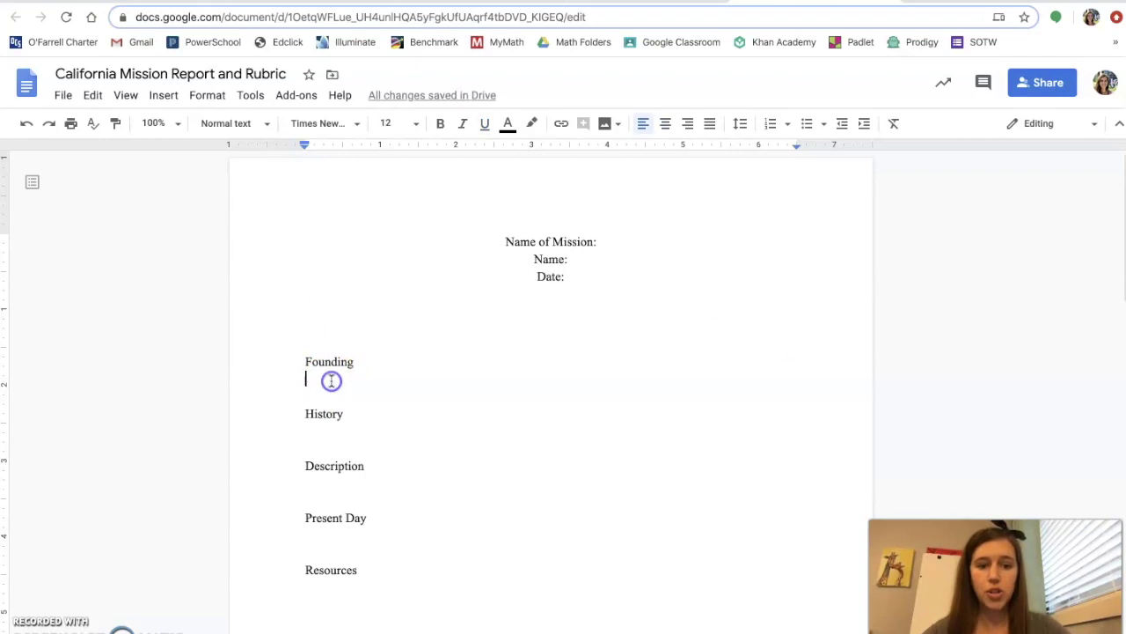
click(335, 428)
click(347, 476)
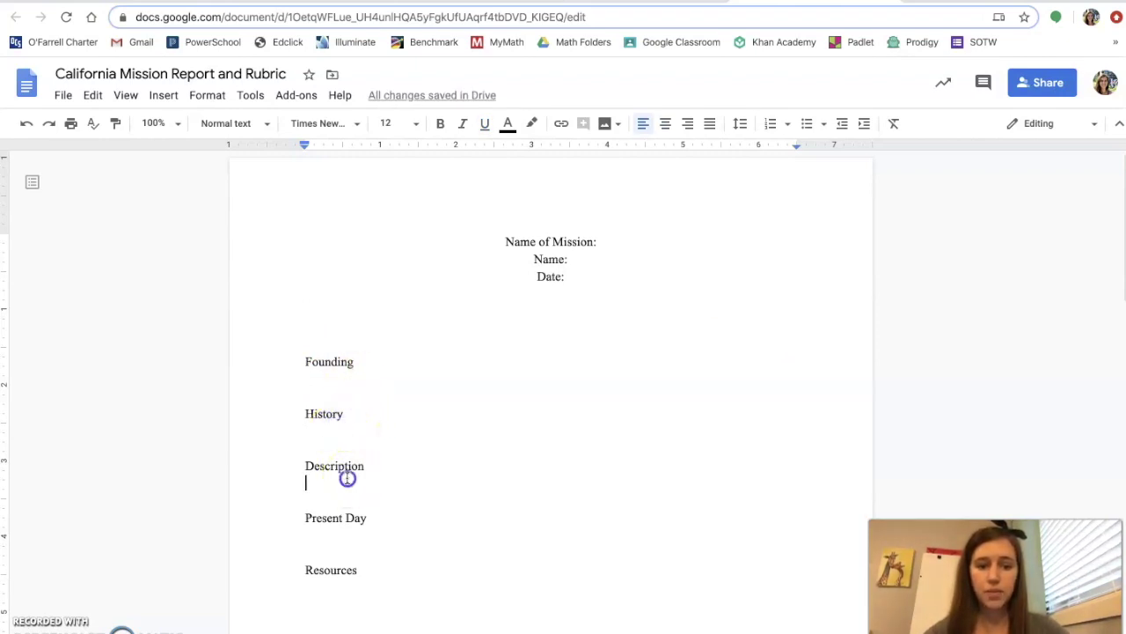
click(342, 529)
click(336, 587)
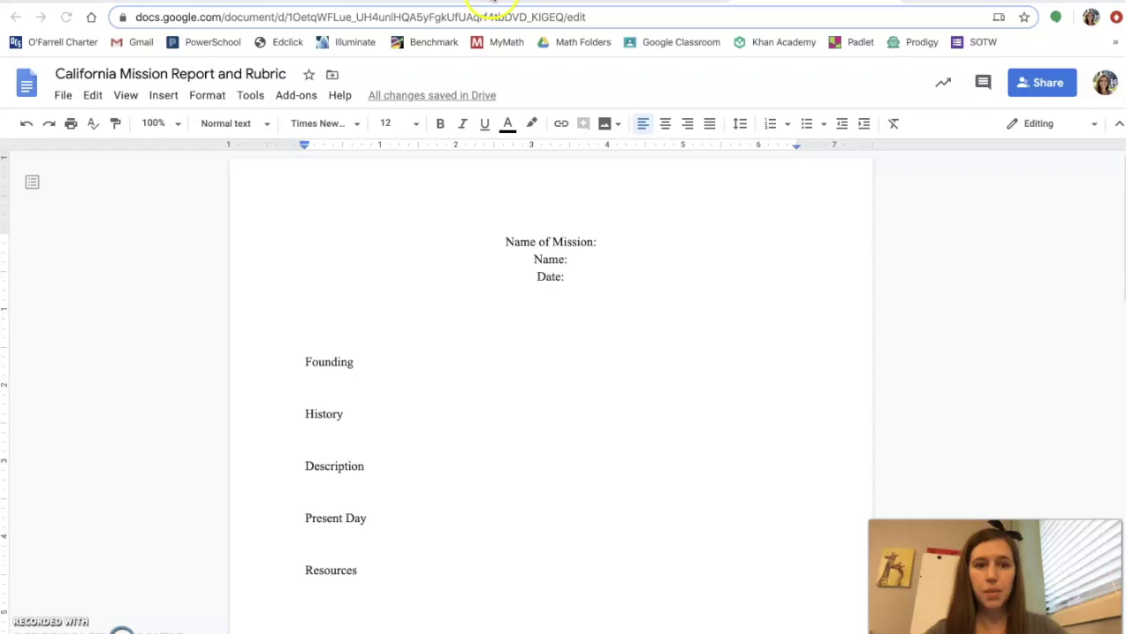
Step: Open the finished San Diego De Alcala Mission example and scroll through its essay, resources and rubric
click(492, 1)
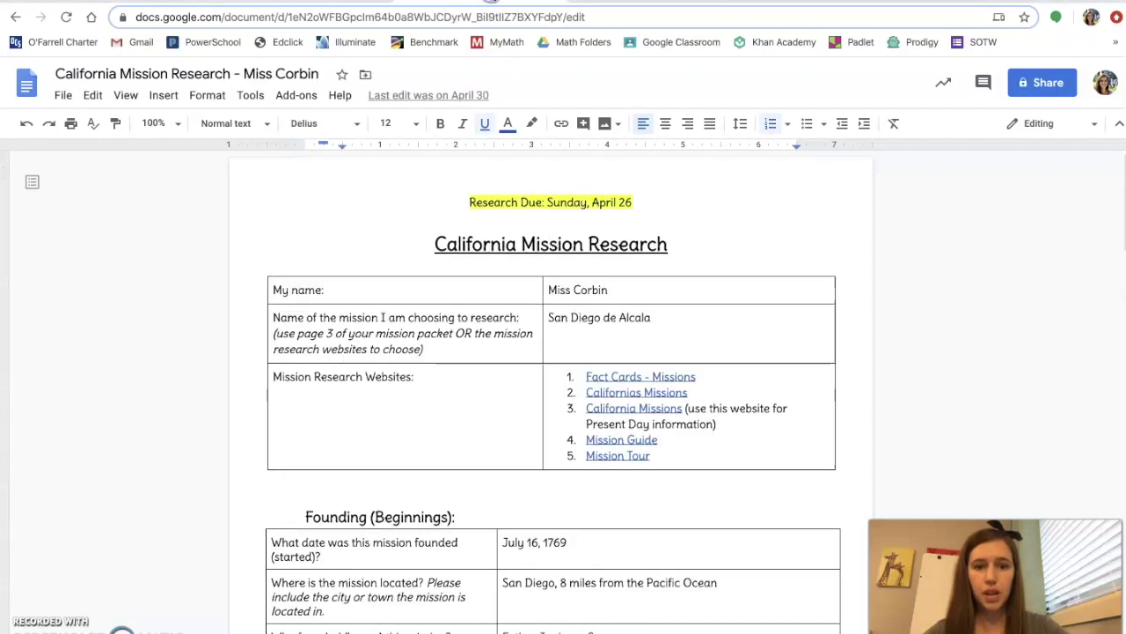
click(342, 3)
scroll(605, 385, down, 1)
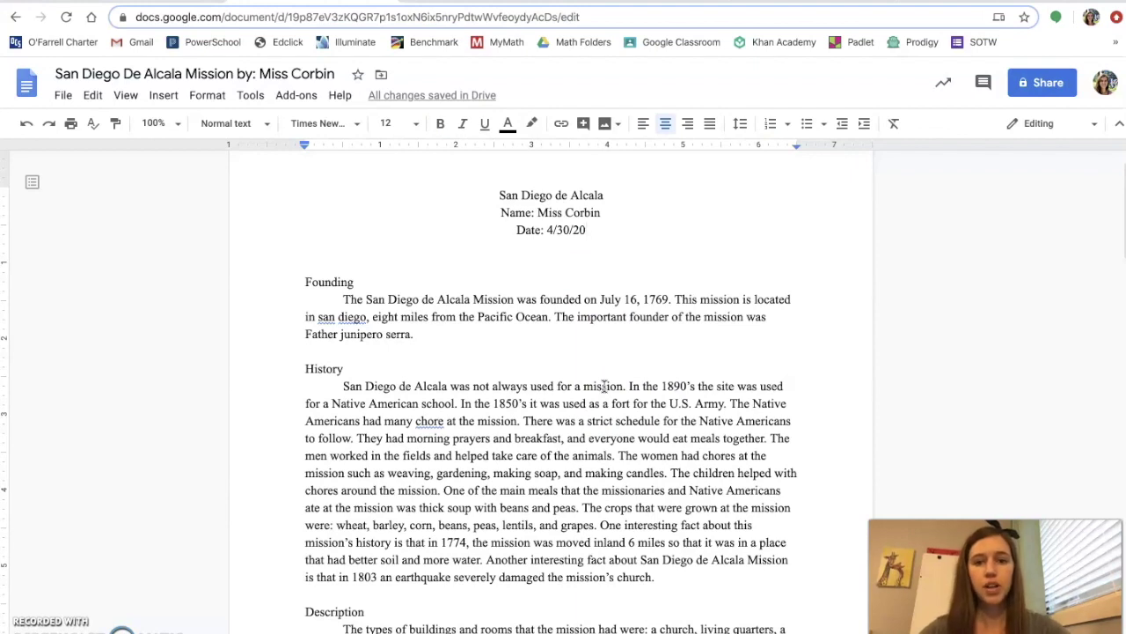
scroll(605, 385, up, 1)
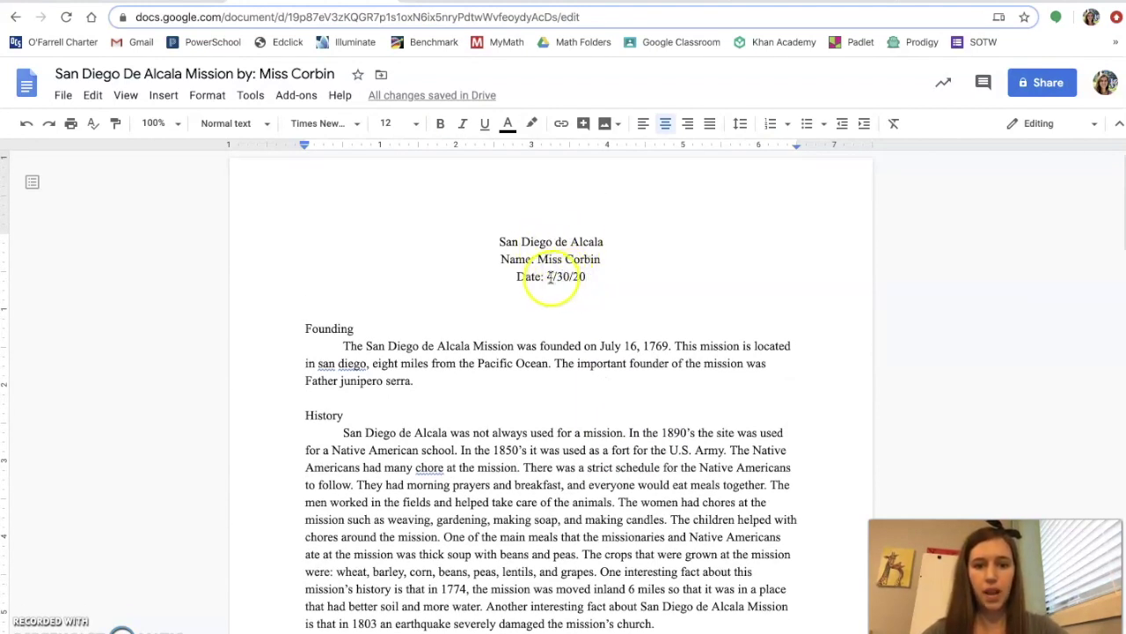
scroll(461, 415, down, 1)
scroll(461, 415, down, 5)
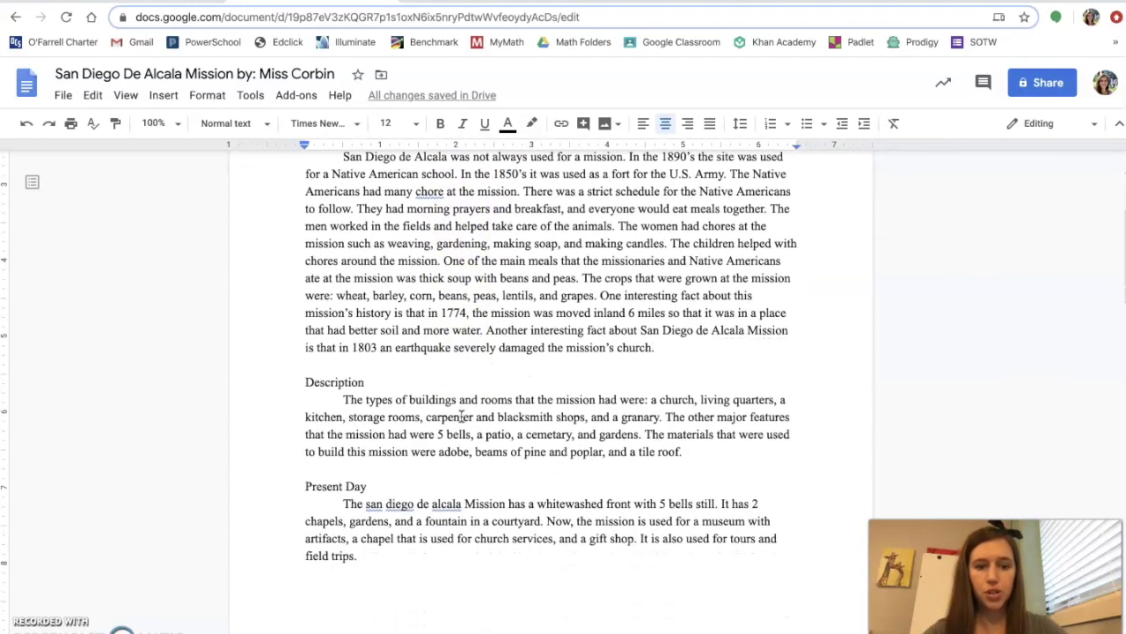
scroll(462, 416, down, 2)
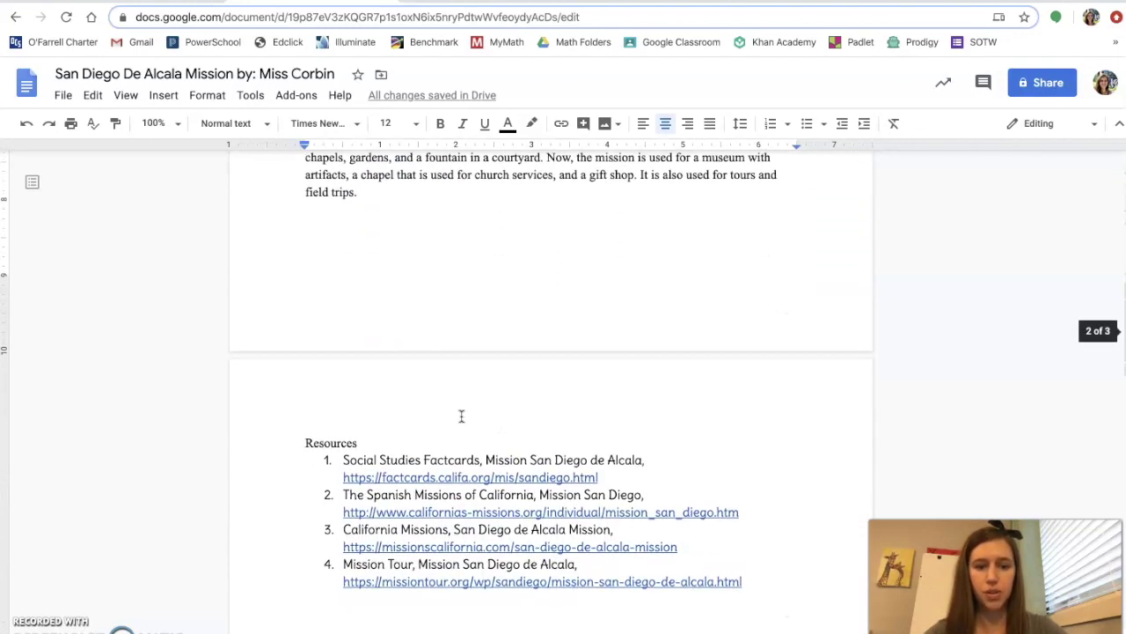
scroll(461, 416, down, 3)
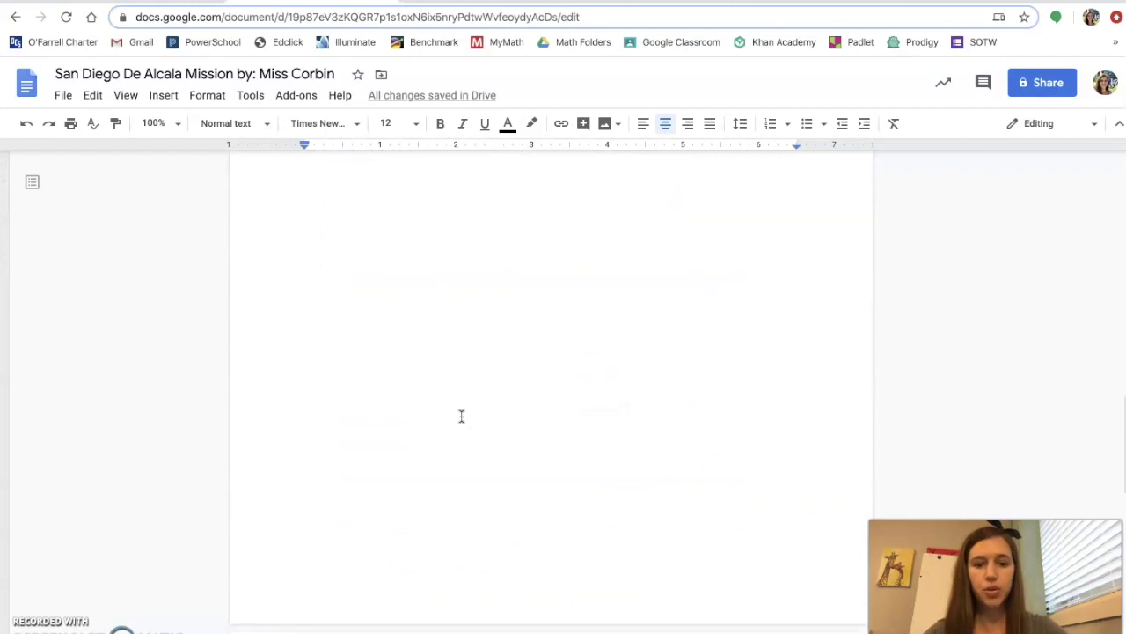
scroll(461, 416, down, 6)
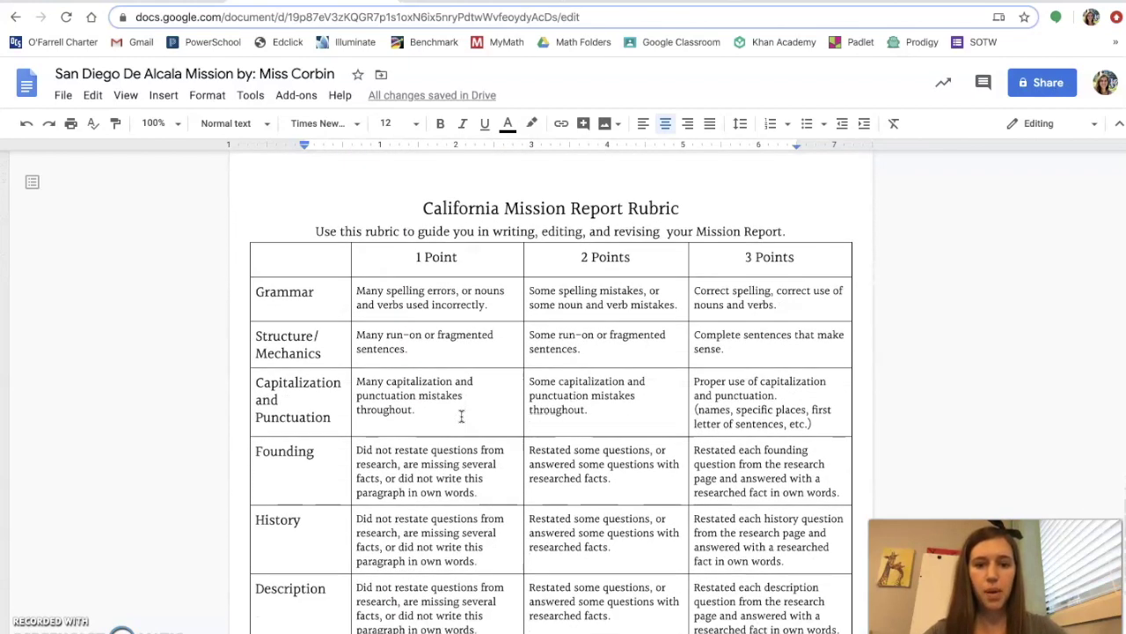
Step: Review the example's Grammar rubric row and scroll back through the report paragraphs
scroll(461, 416, down, 1)
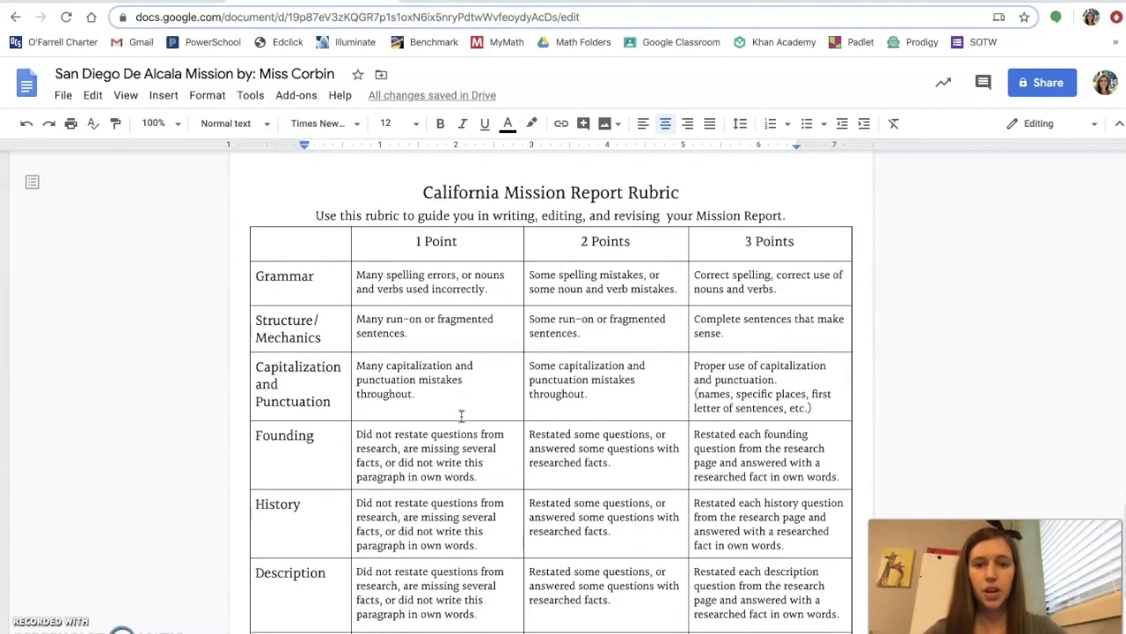
click(792, 288)
scroll(788, 337, down, 5)
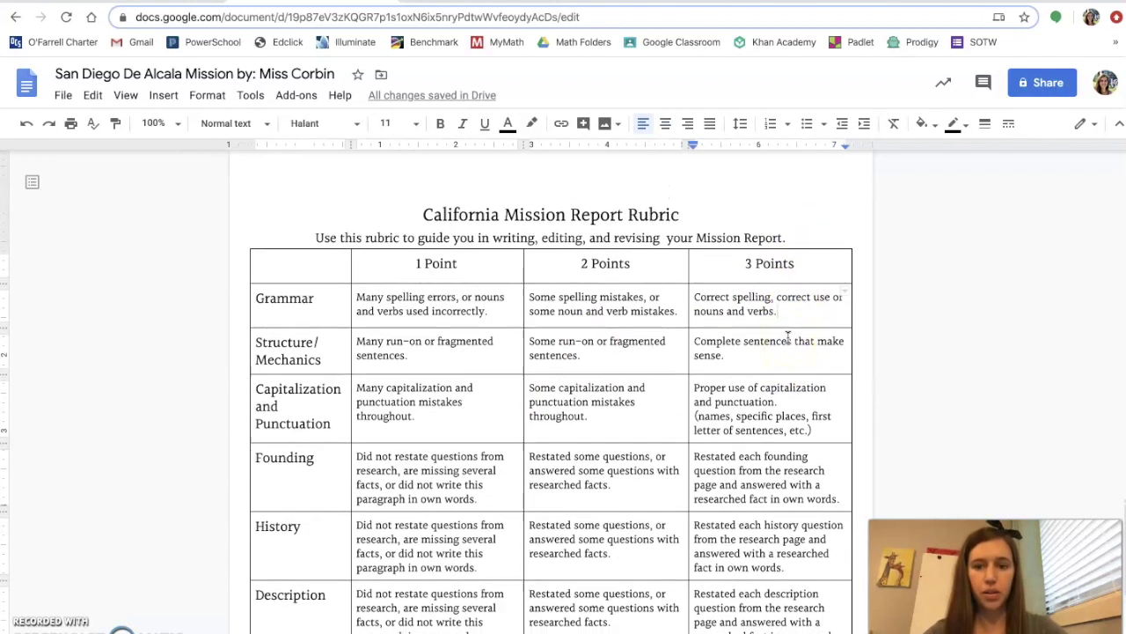
scroll(788, 337, up, 10)
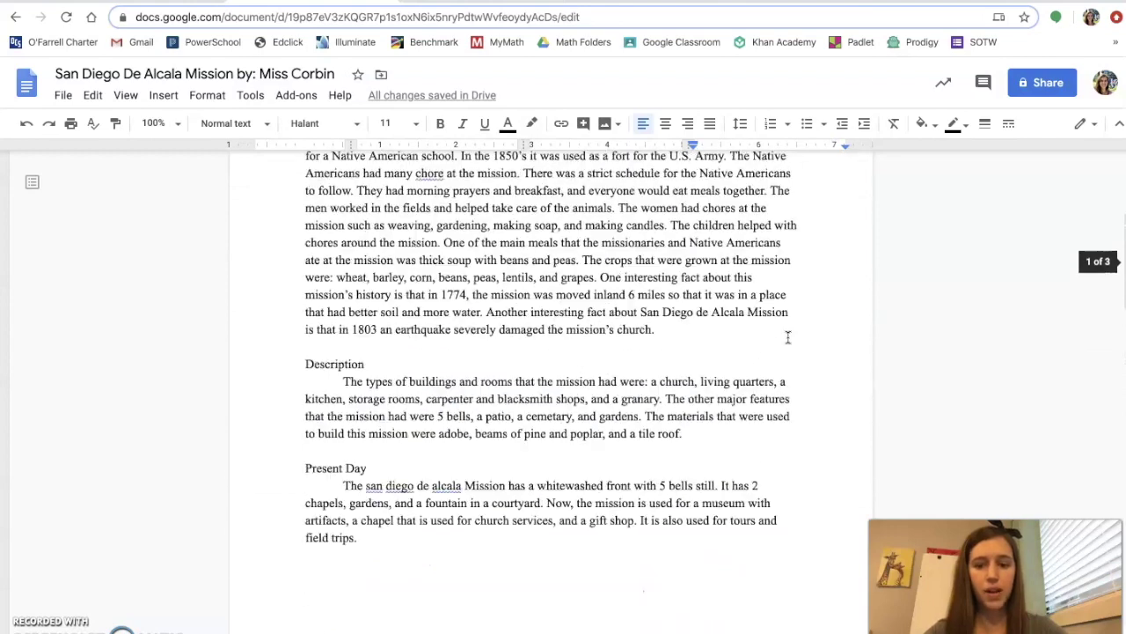
scroll(789, 337, up, 2)
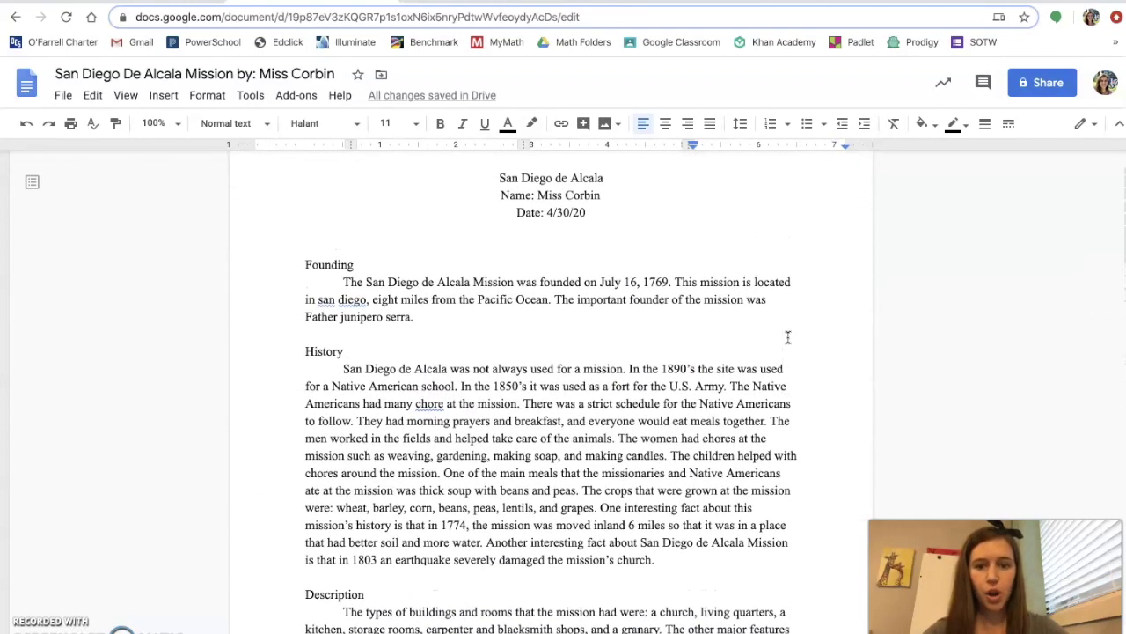
scroll(787, 337, down, 15)
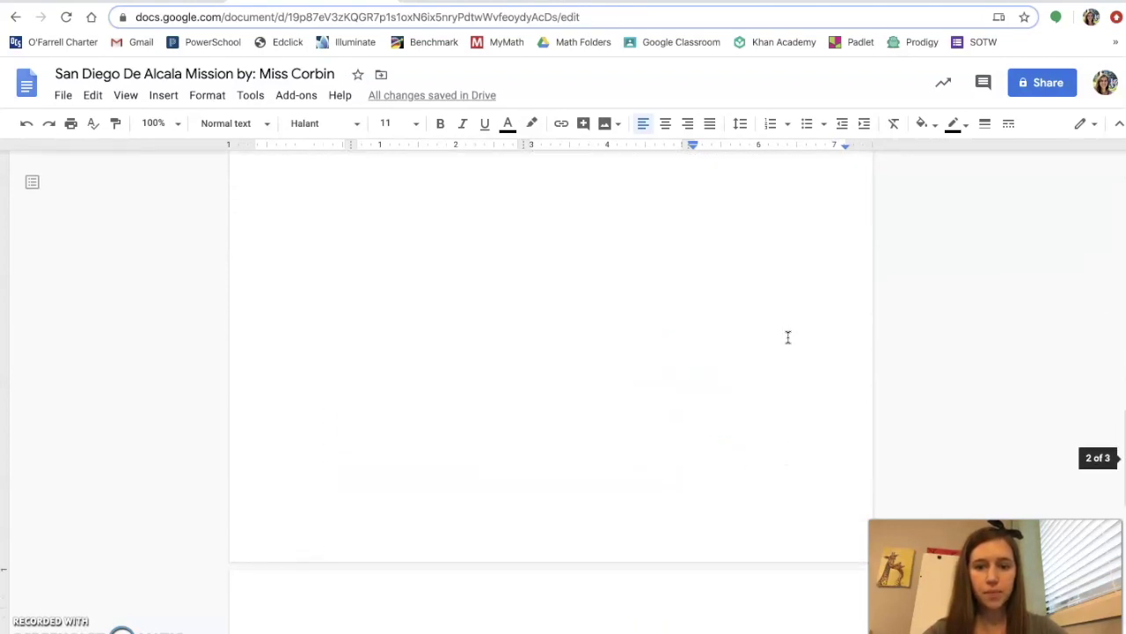
scroll(788, 337, down, 3)
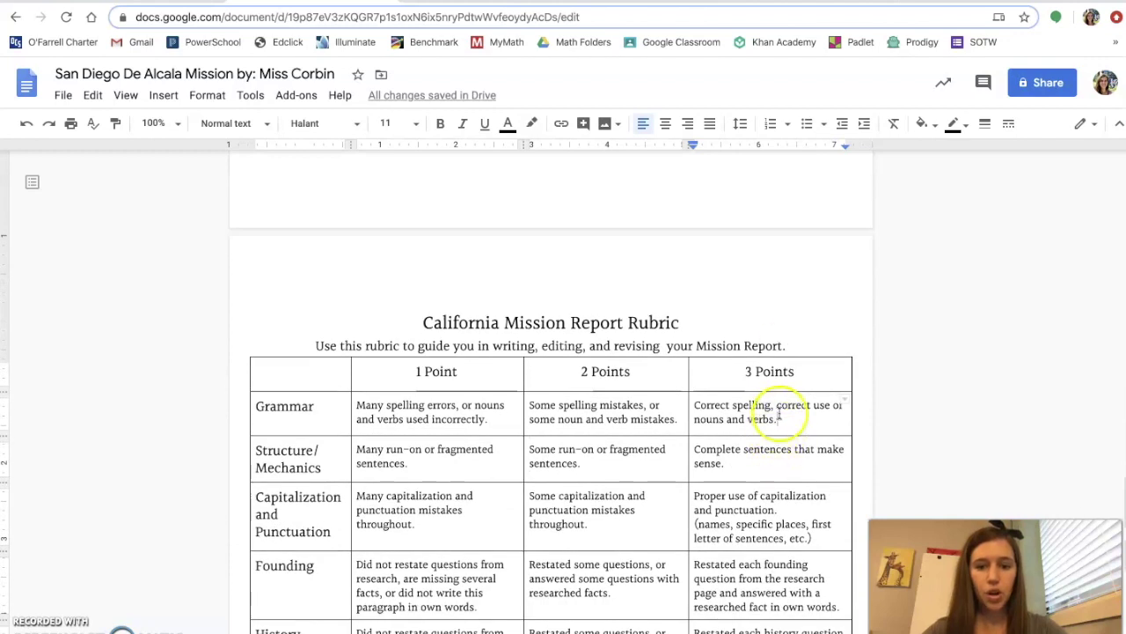
scroll(778, 418, up, 17)
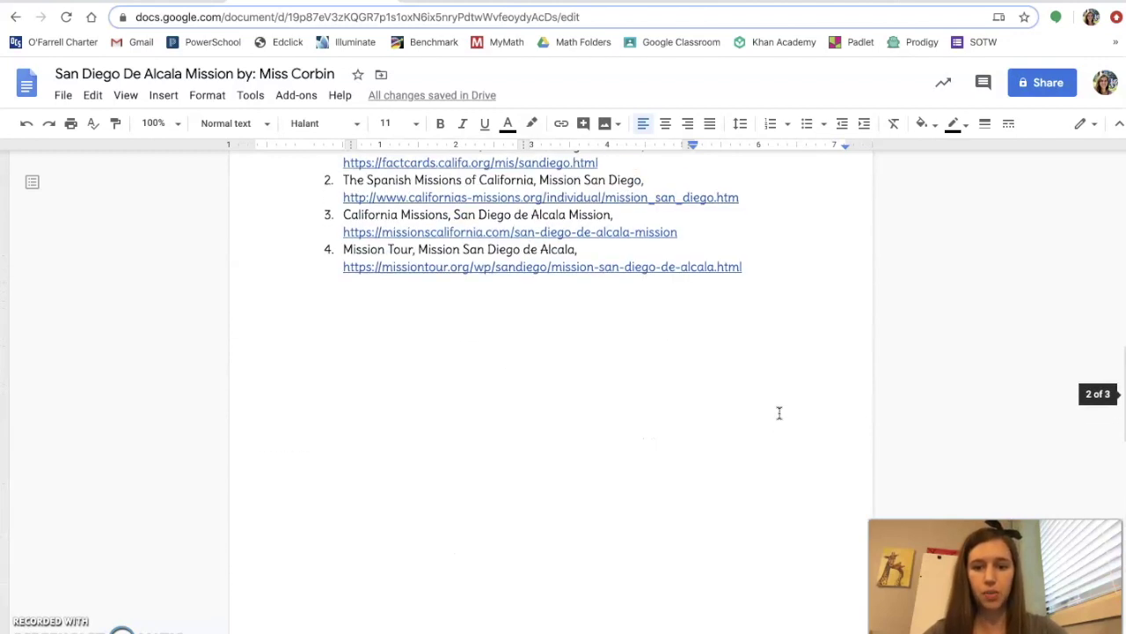
scroll(779, 418, down, 1)
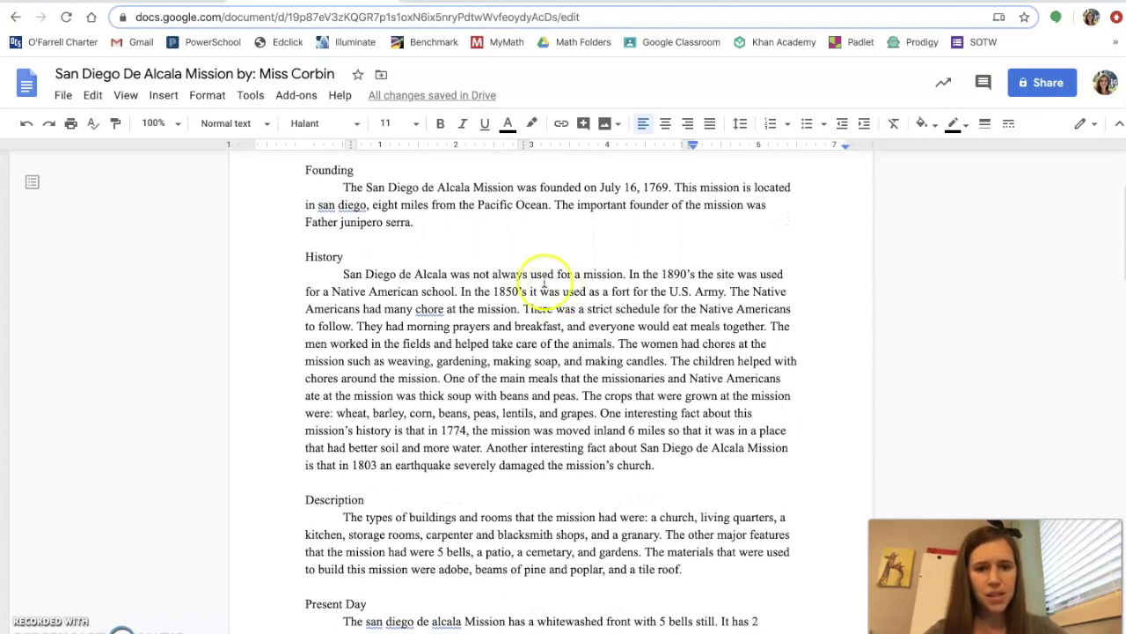
scroll(419, 304, down, 1)
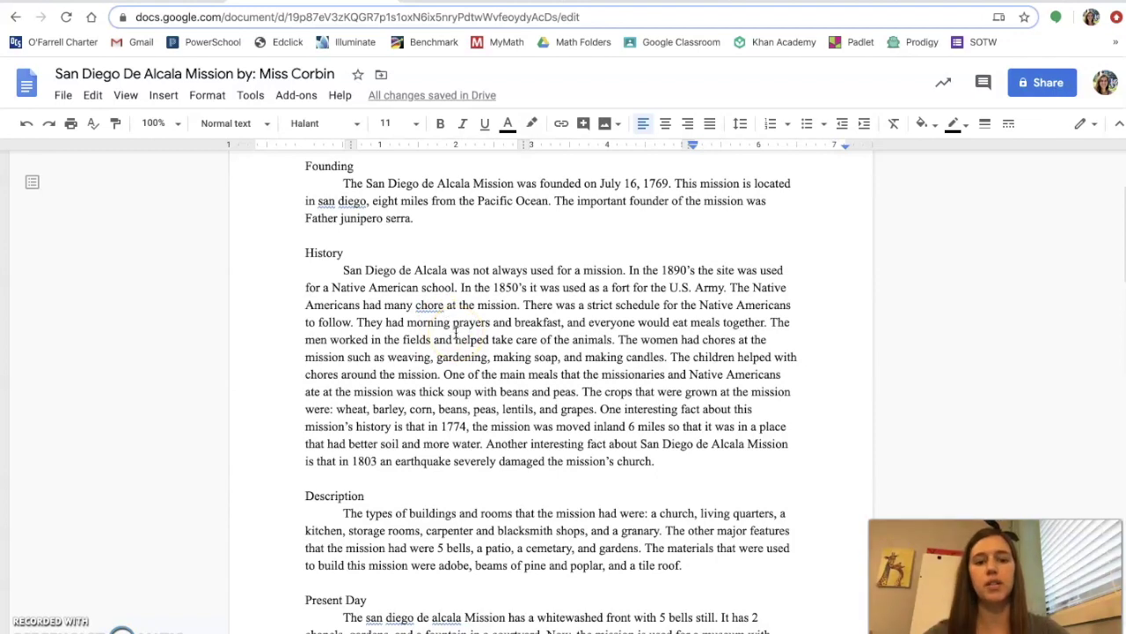
scroll(452, 286, up, 1)
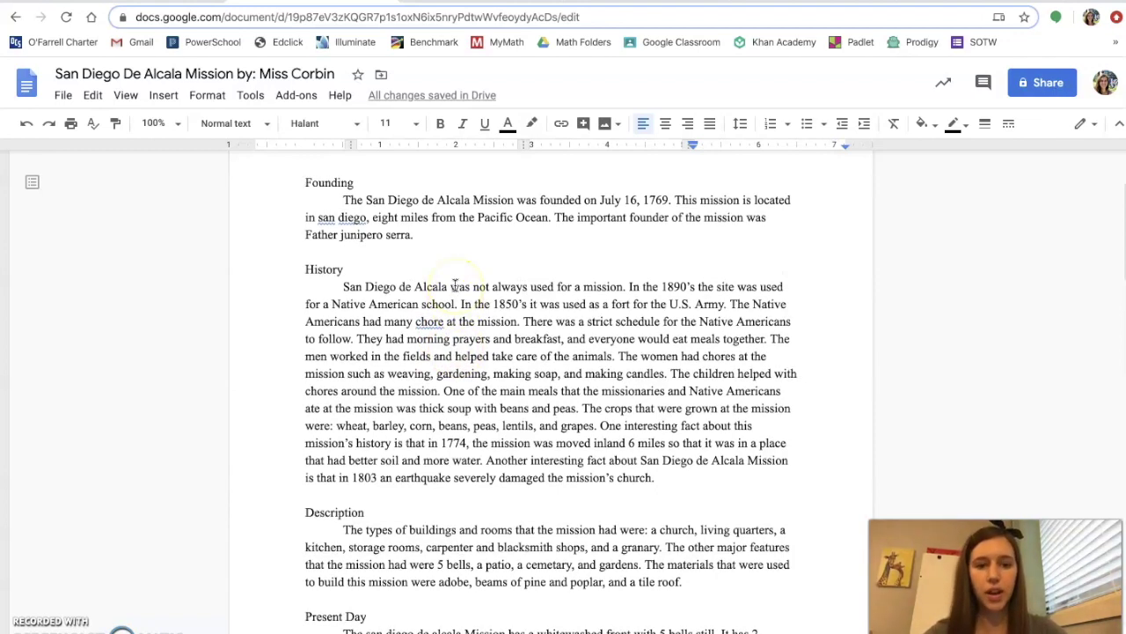
Step: Capitalize 'san diego' to 'San Diego' in the Founding paragraph
click(361, 219)
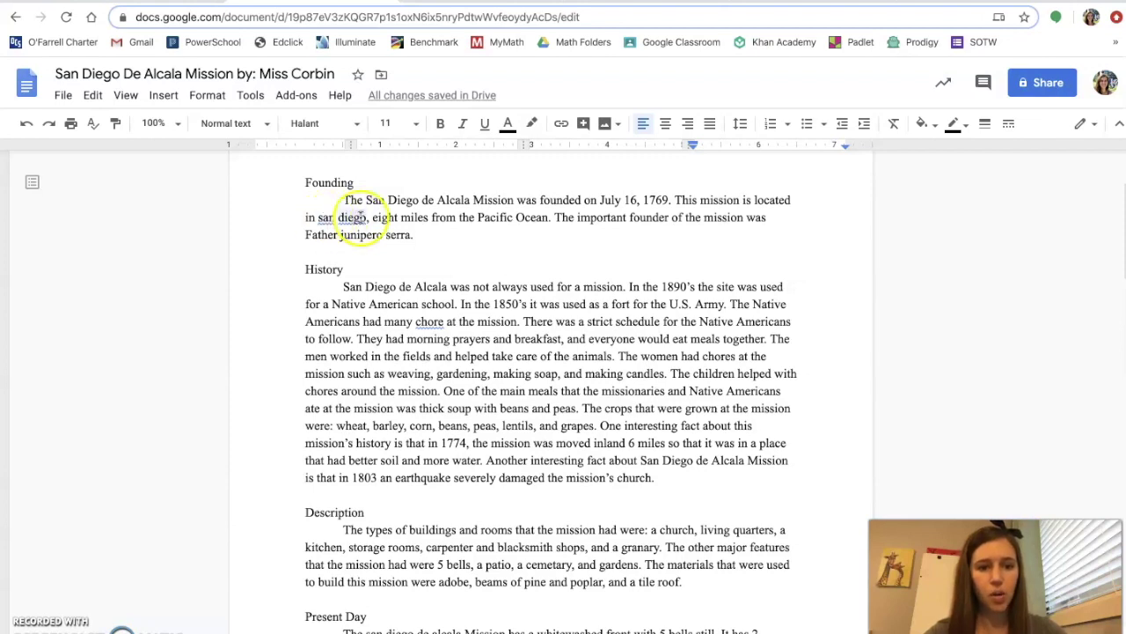
click(329, 218)
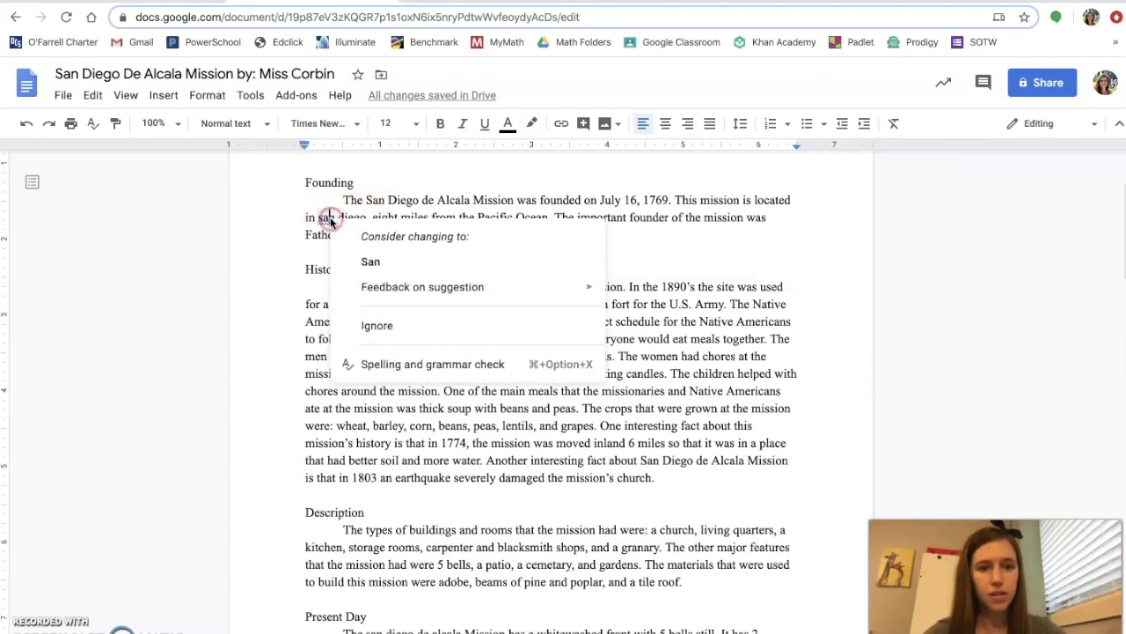
click(368, 264)
click(348, 217)
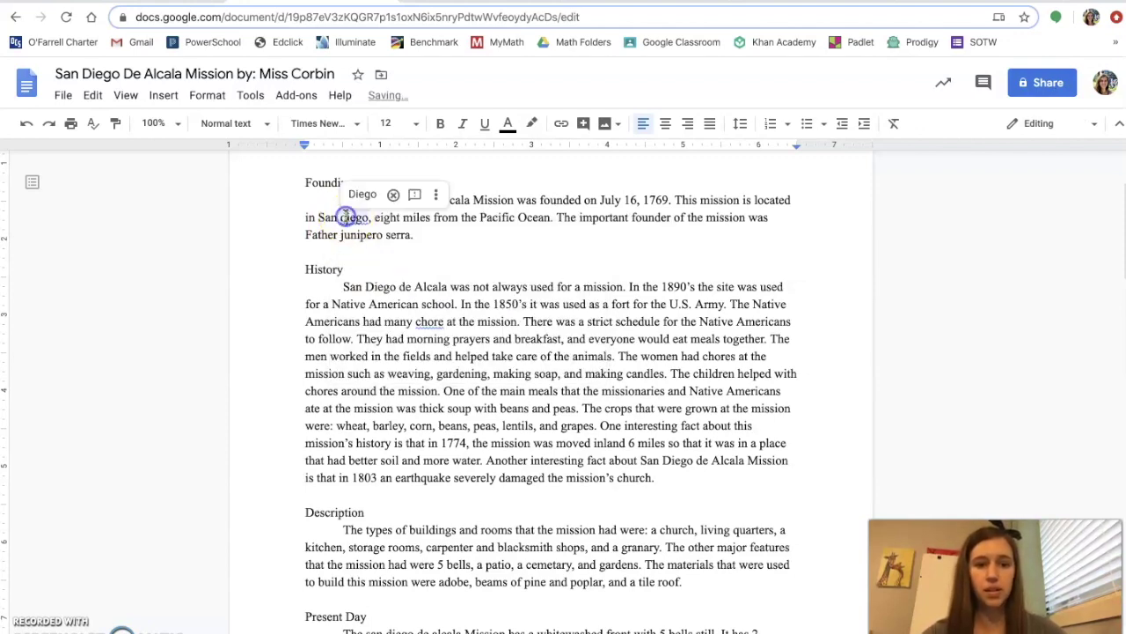
click(361, 193)
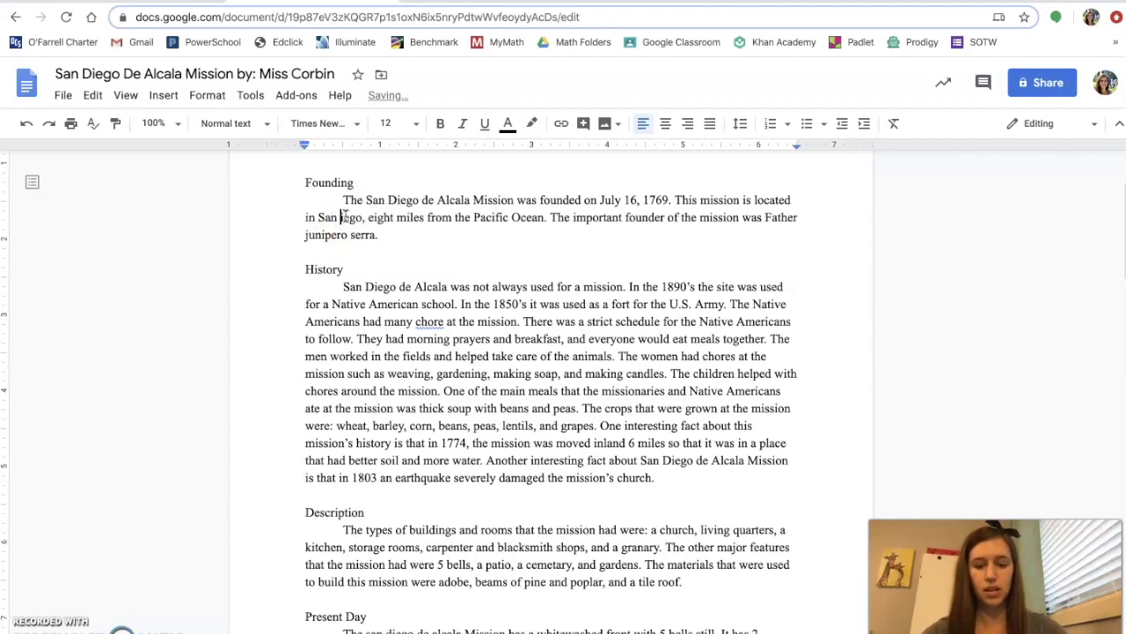
click(435, 236)
Step: Change 'chore' to 'chores' in the History paragraph
scroll(435, 236, down, 1)
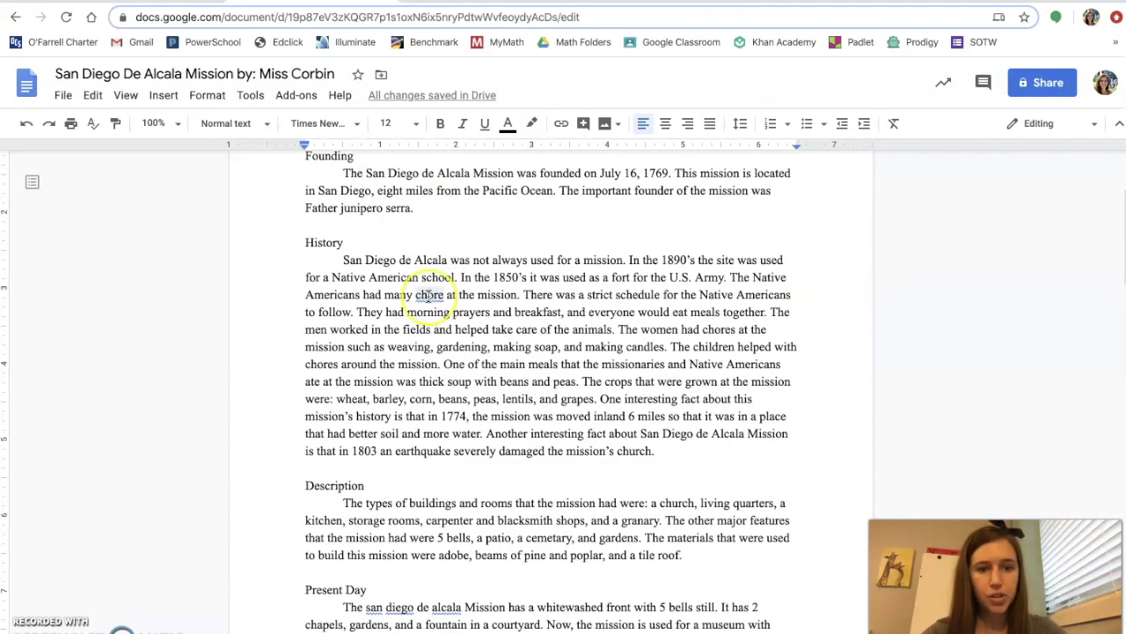
click(435, 296)
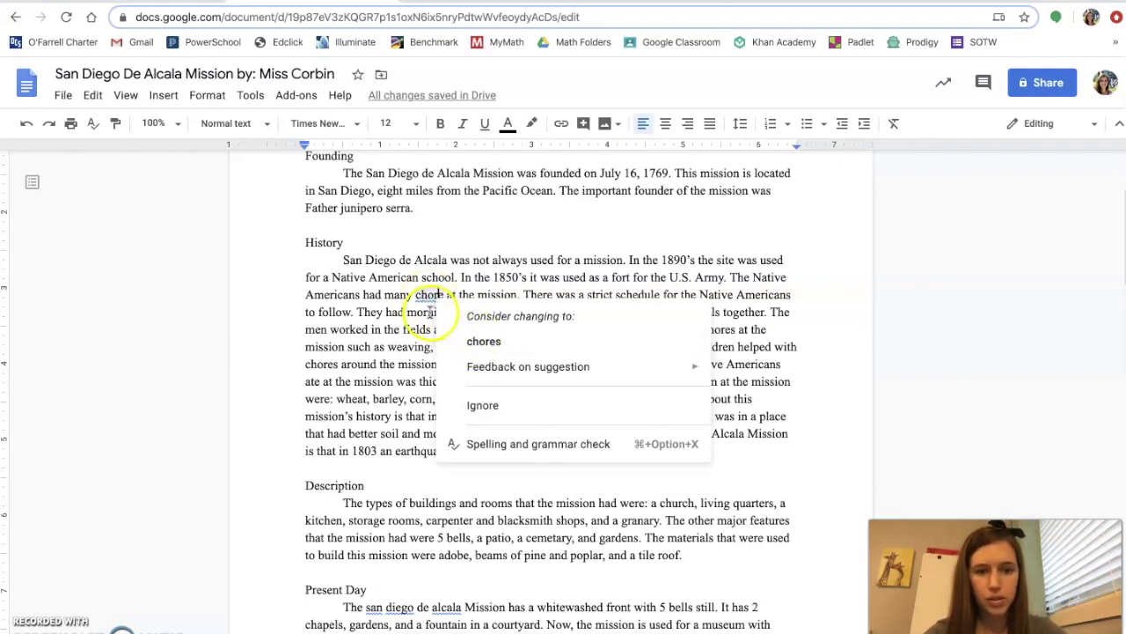
click(427, 310)
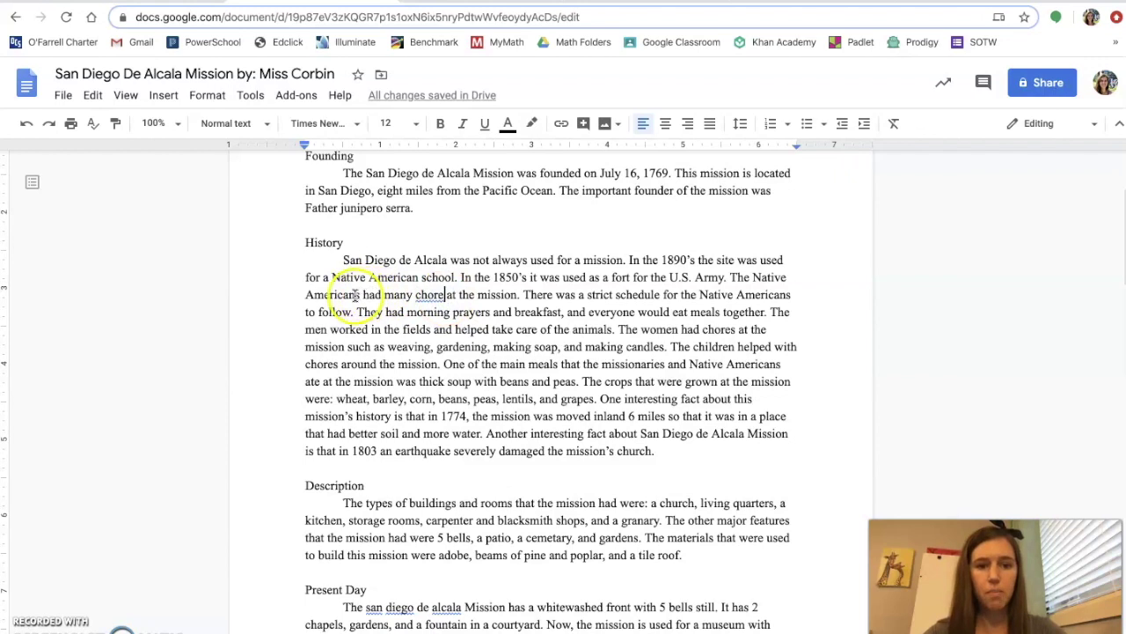
text(s)
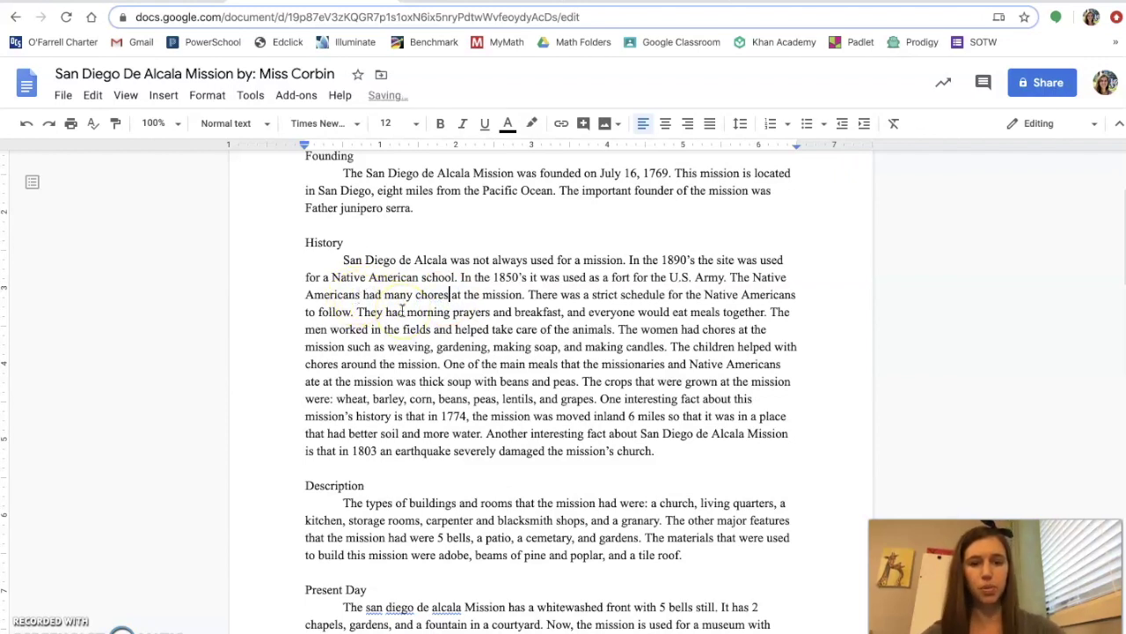
click(486, 311)
scroll(486, 311, down, 2)
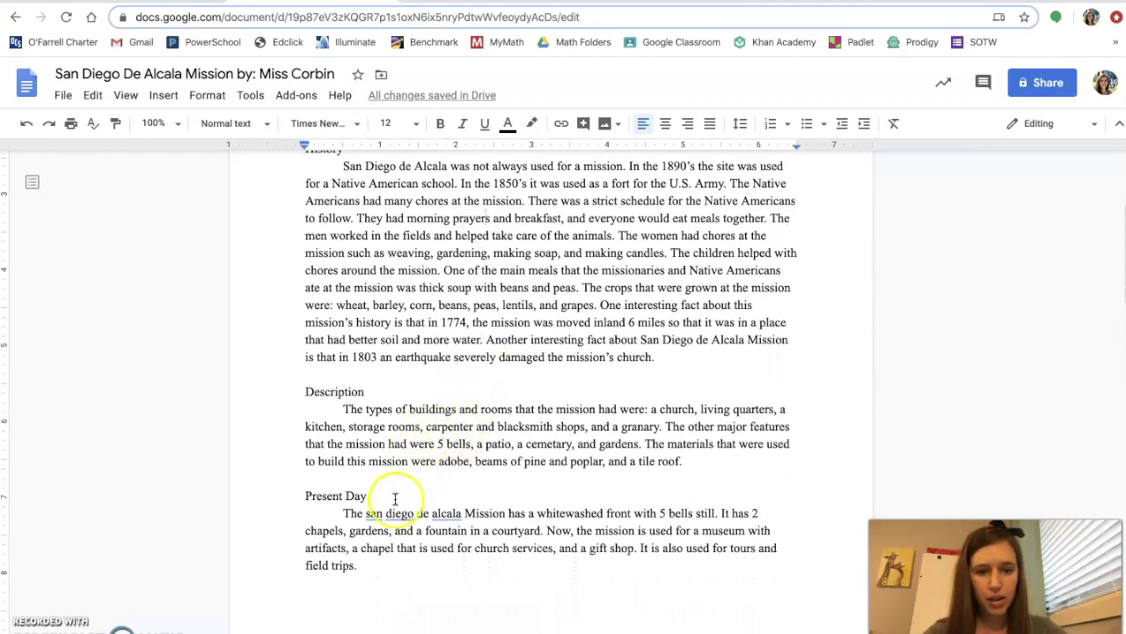
Step: Capitalize 'san diego alcala' to 'San Diego Alcala' in Present Day via spelling suggestions
right_click(375, 516)
click(428, 402)
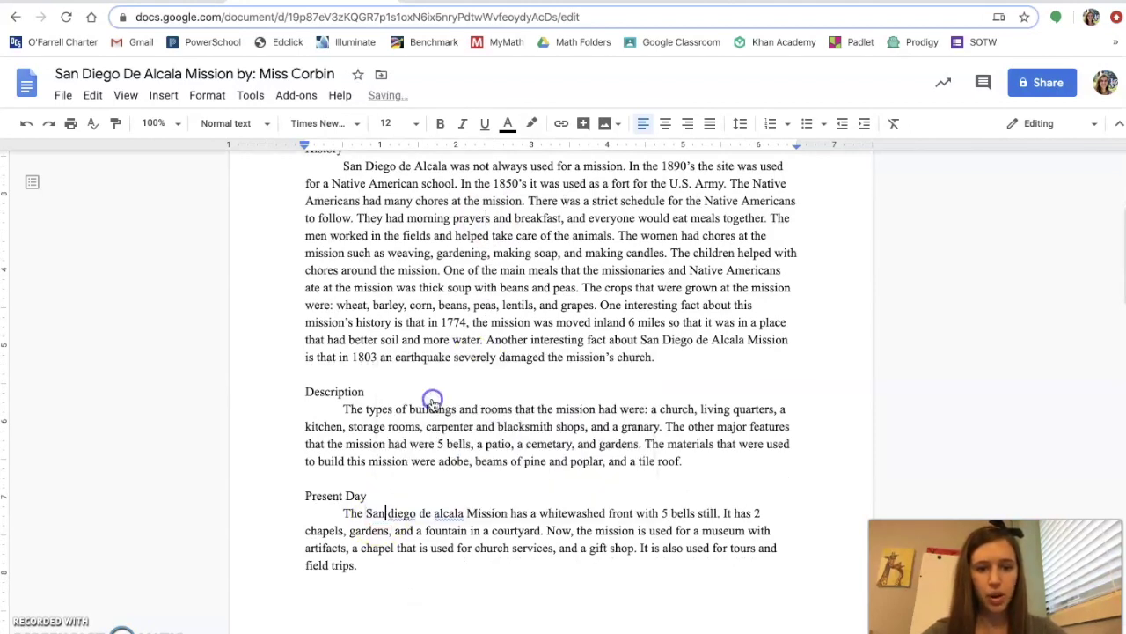
right_click(404, 513)
click(449, 397)
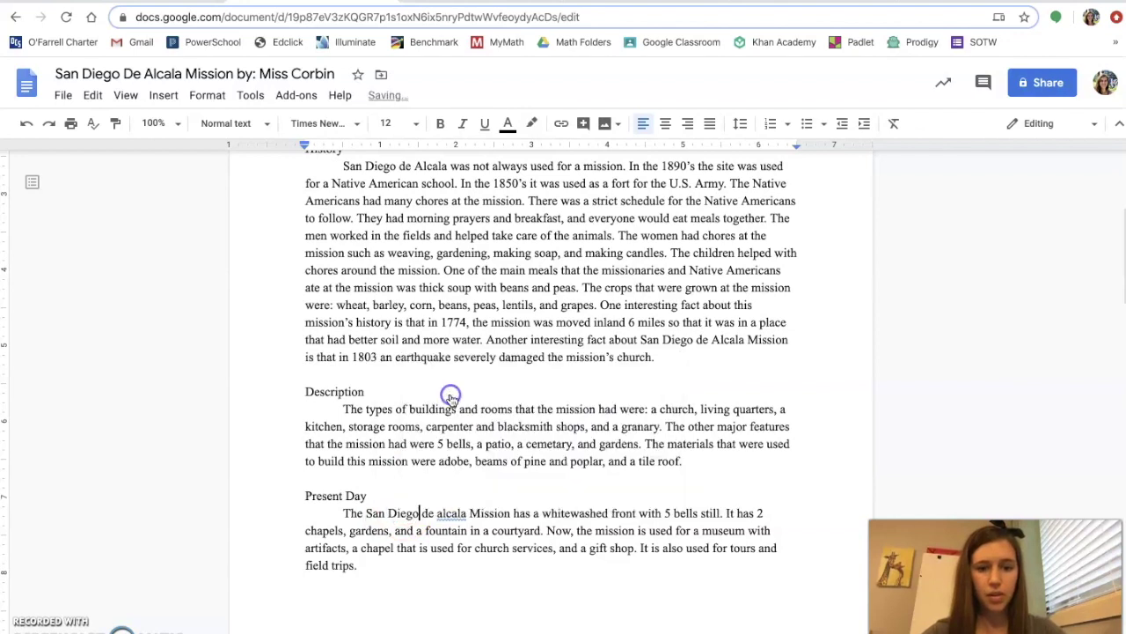
right_click(449, 513)
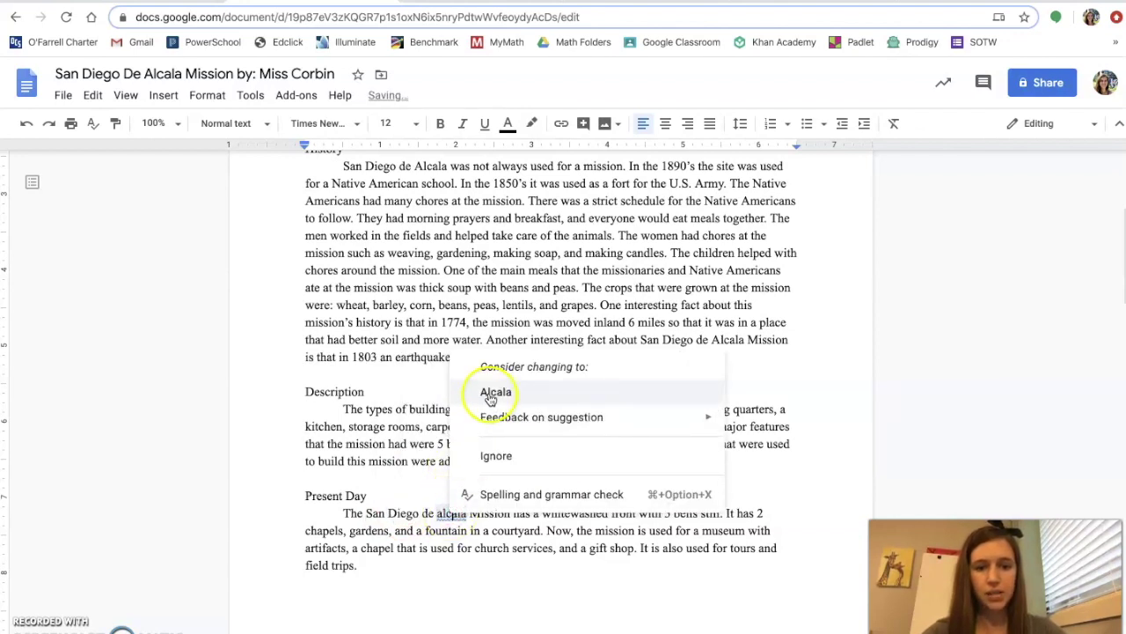
click(493, 393)
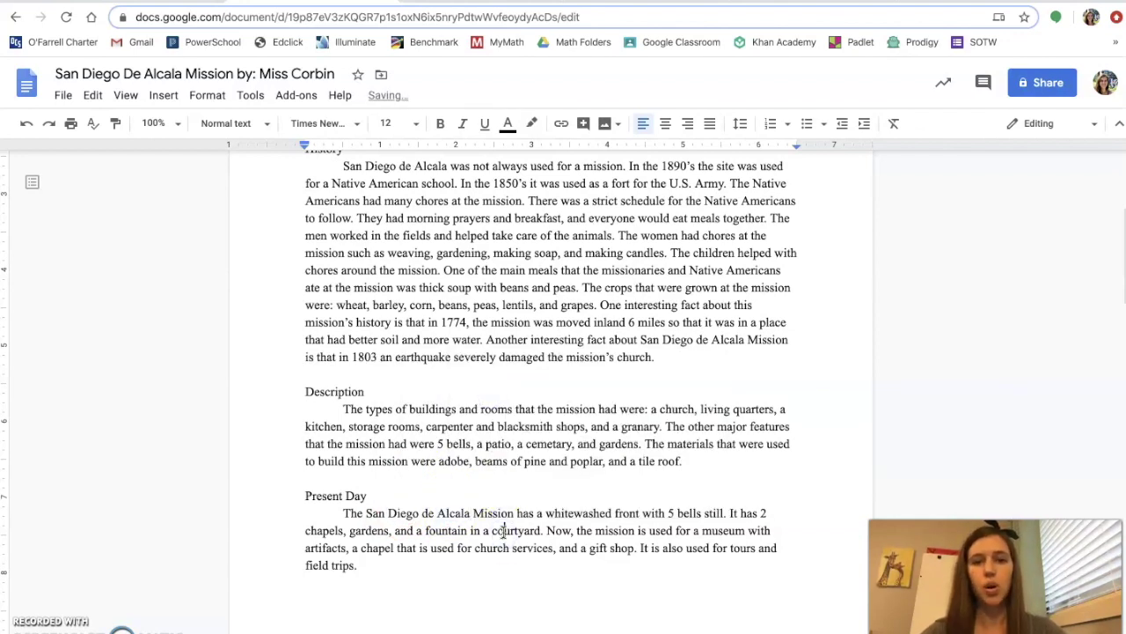
scroll(503, 532, down, 10)
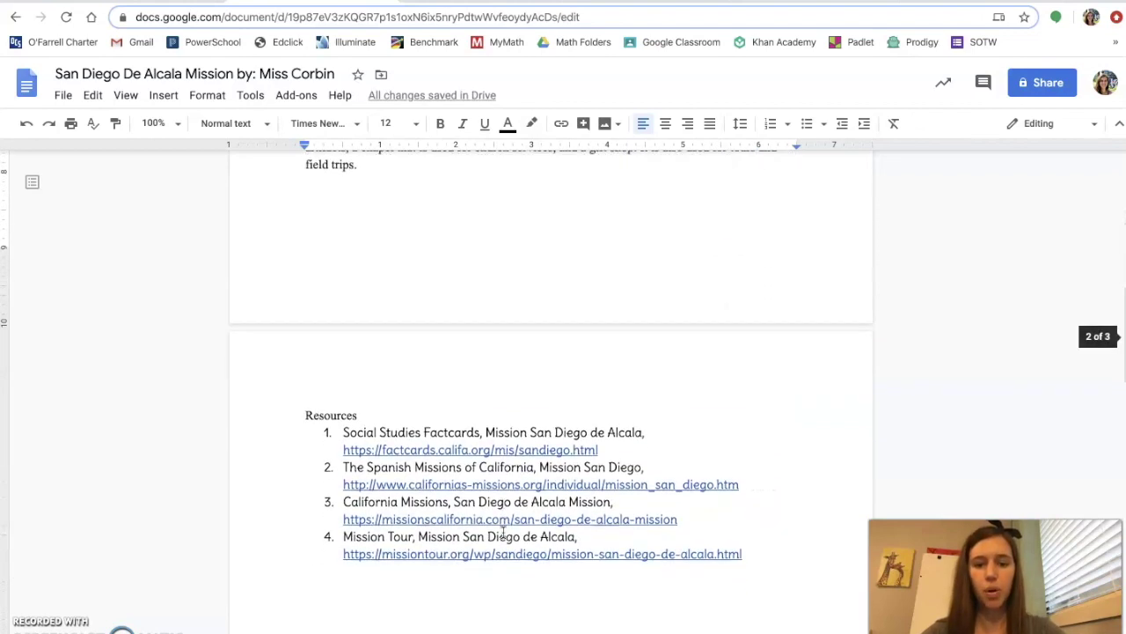
scroll(503, 532, down, 6)
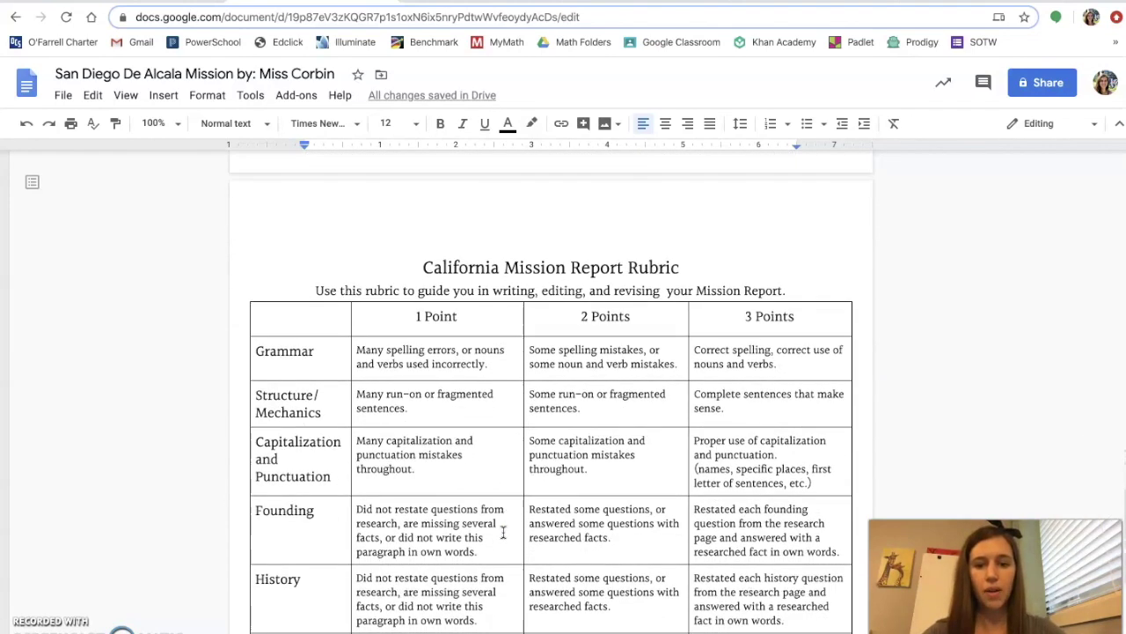
scroll(504, 533, down, 2)
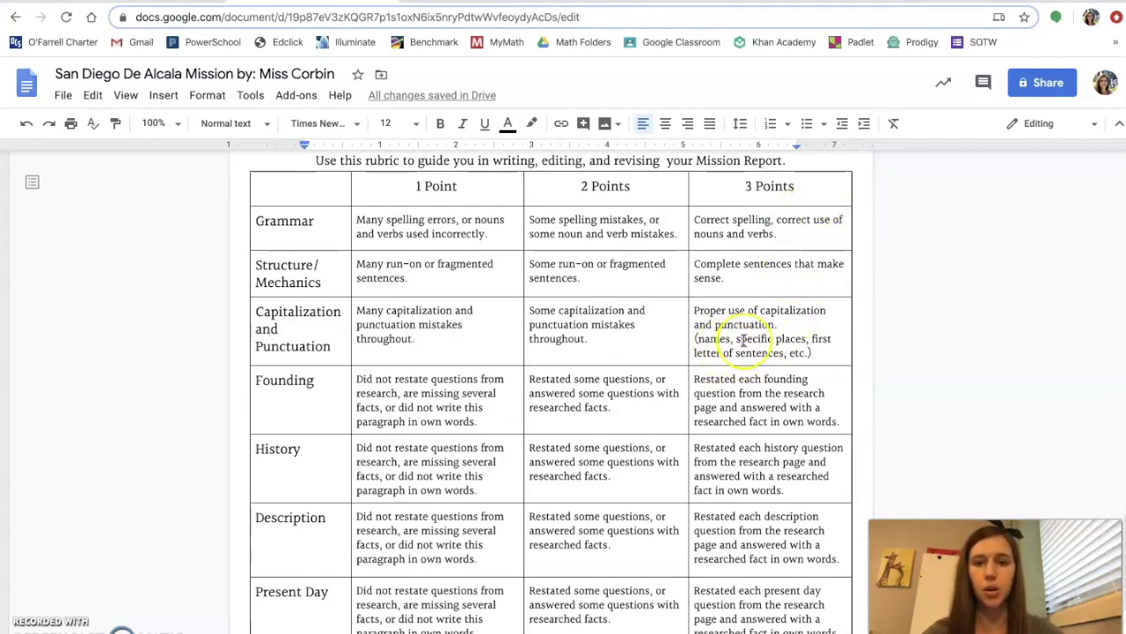
scroll(762, 341, down, 1)
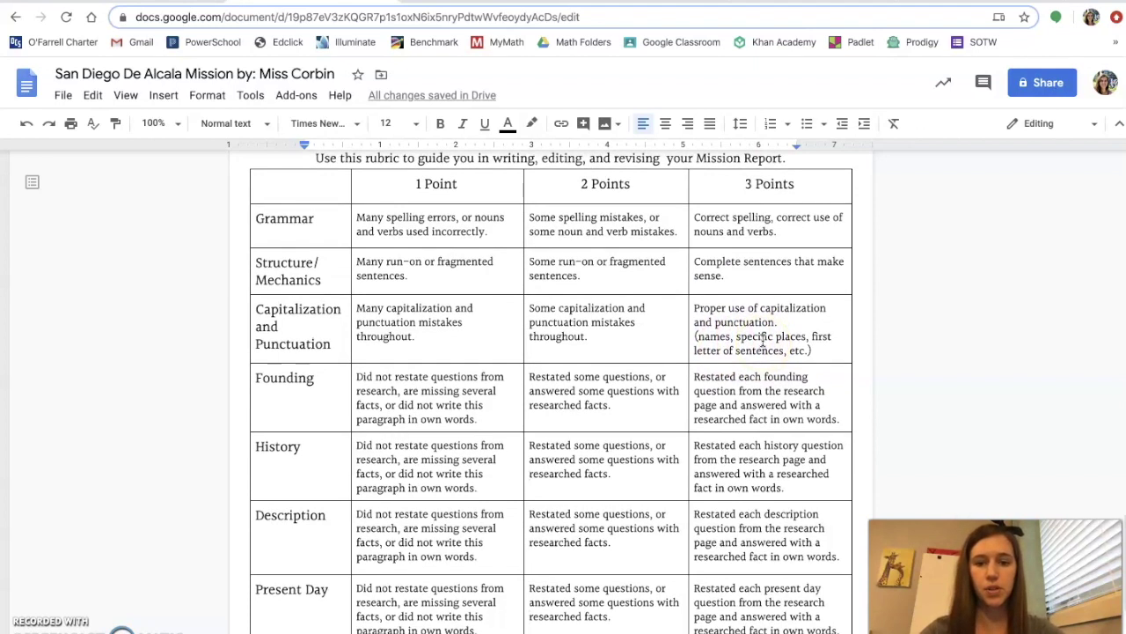
scroll(773, 344, up, 1)
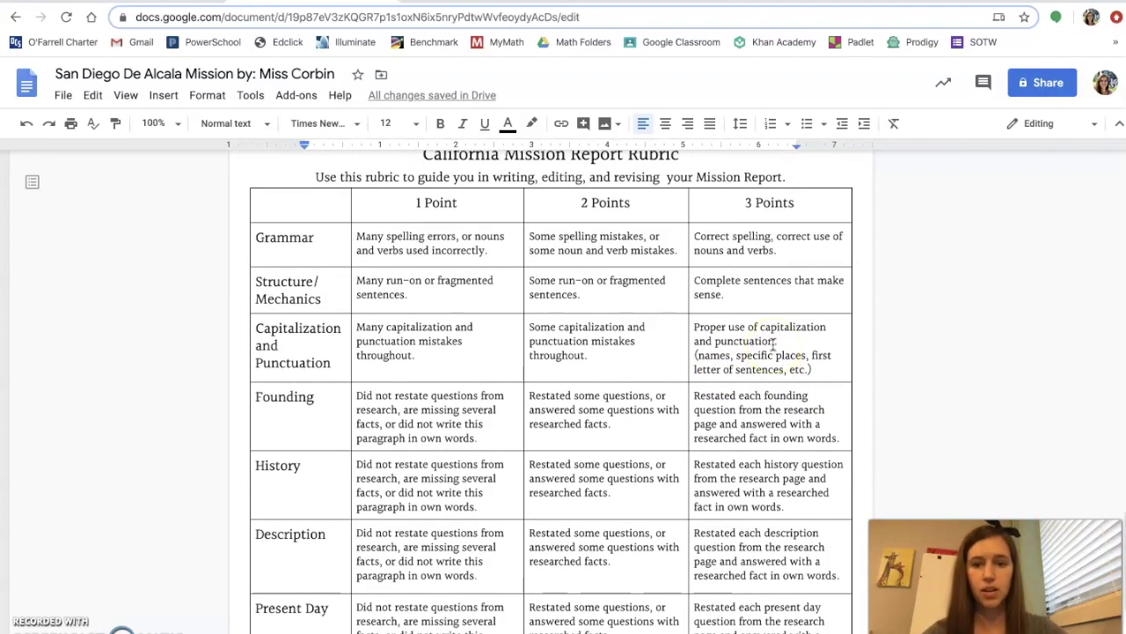
click(759, 299)
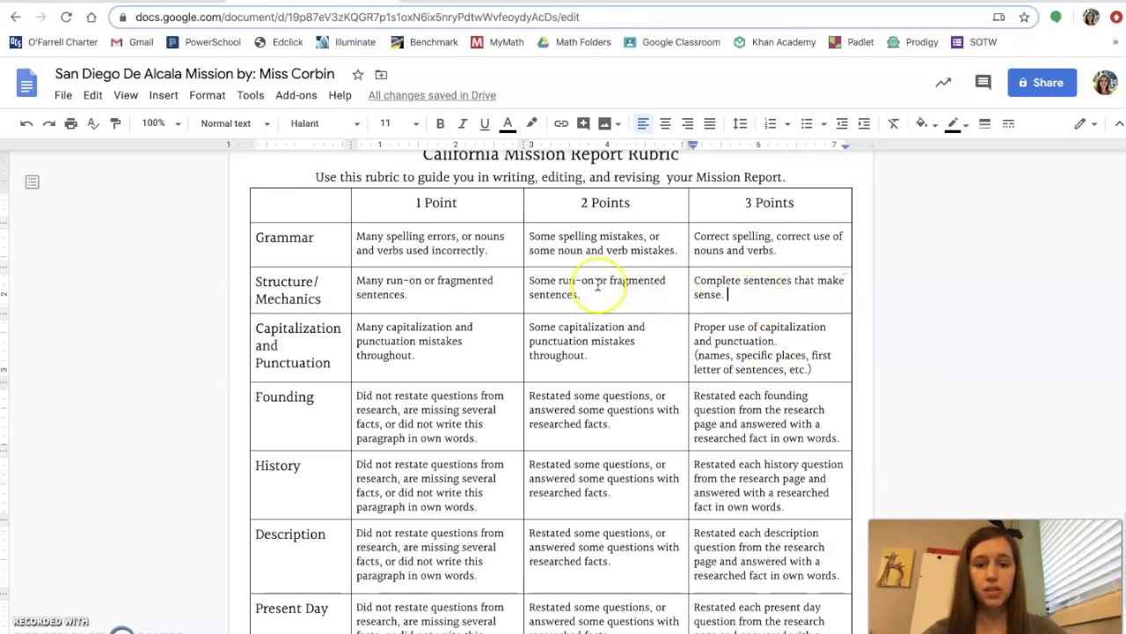
scroll(687, 291, down, 10)
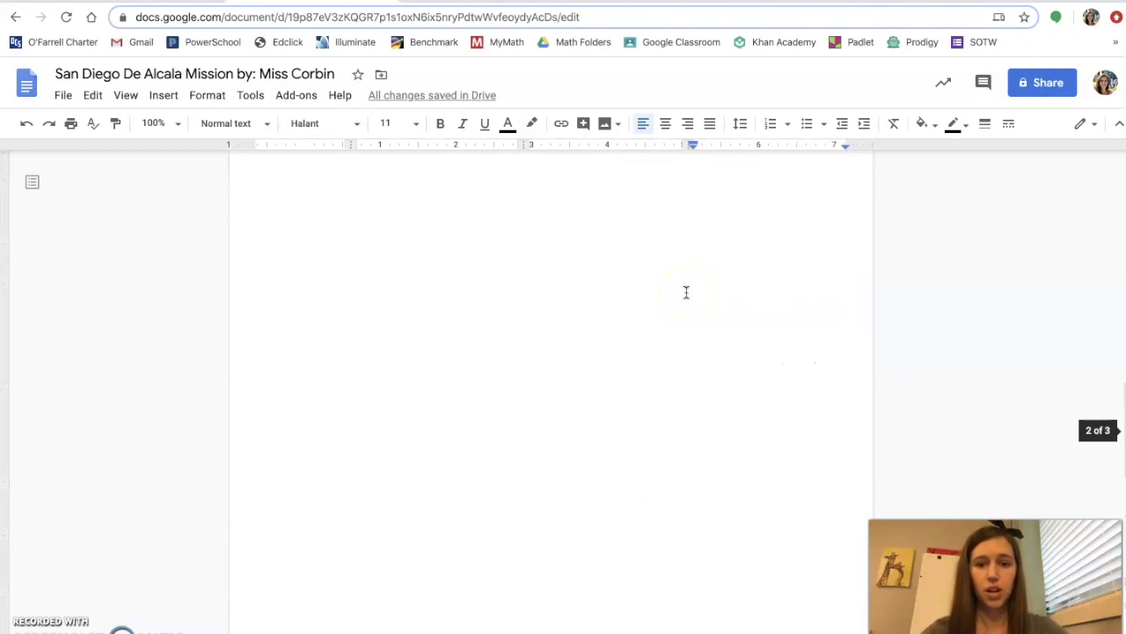
scroll(687, 291, up, 15)
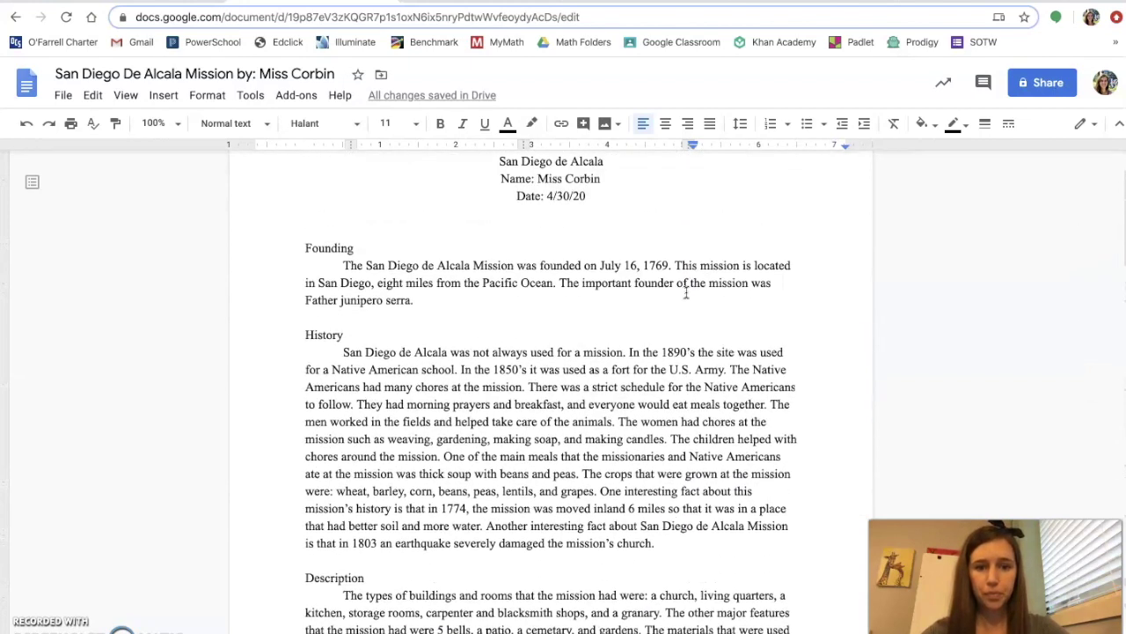
scroll(682, 290, down, 1)
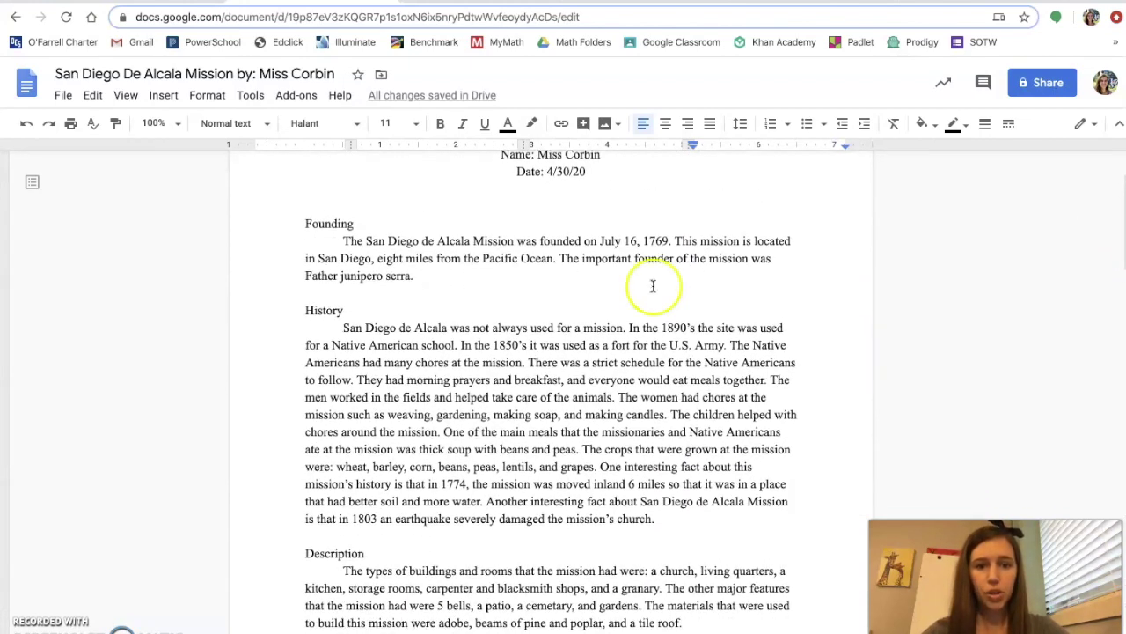
click(344, 240)
drag(343, 240, 671, 238)
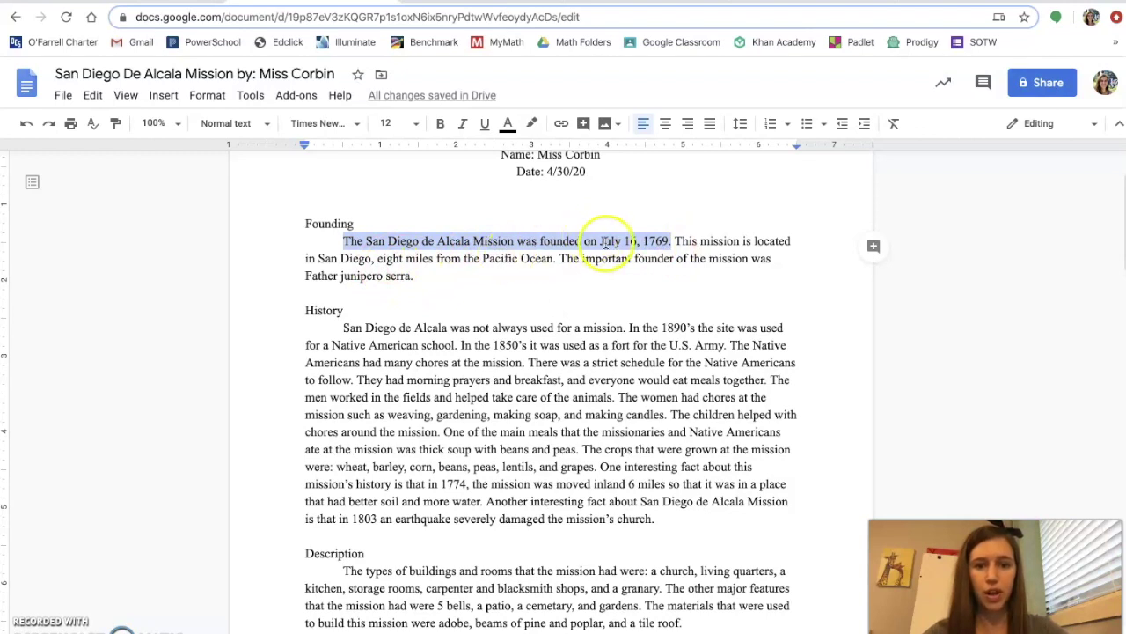
click(678, 241)
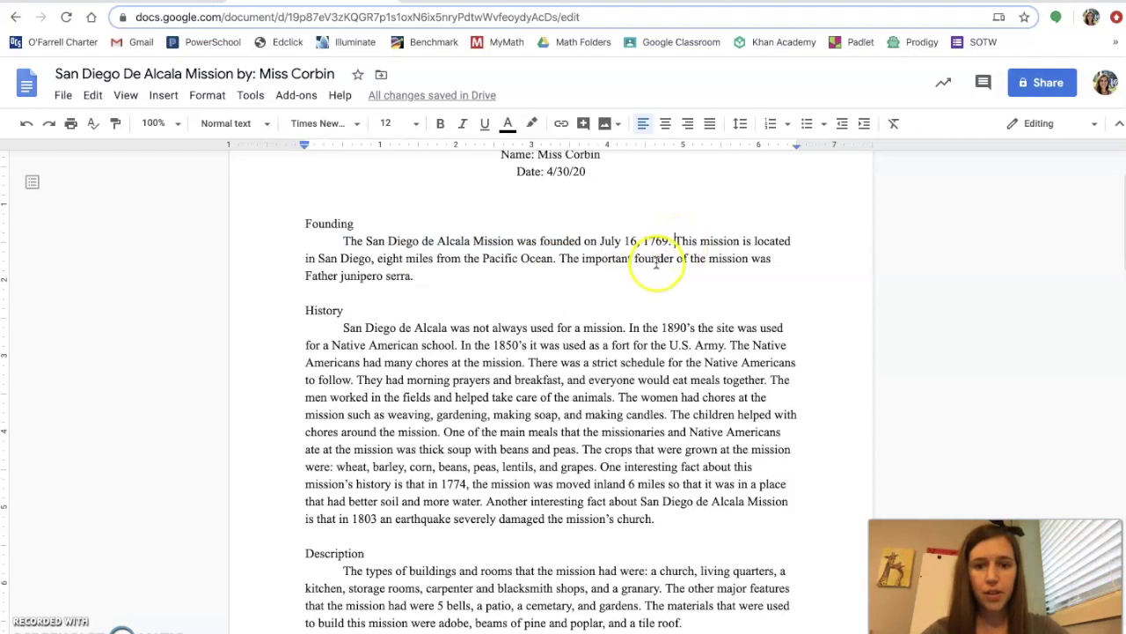
scroll(657, 261, down, 1)
click(678, 218)
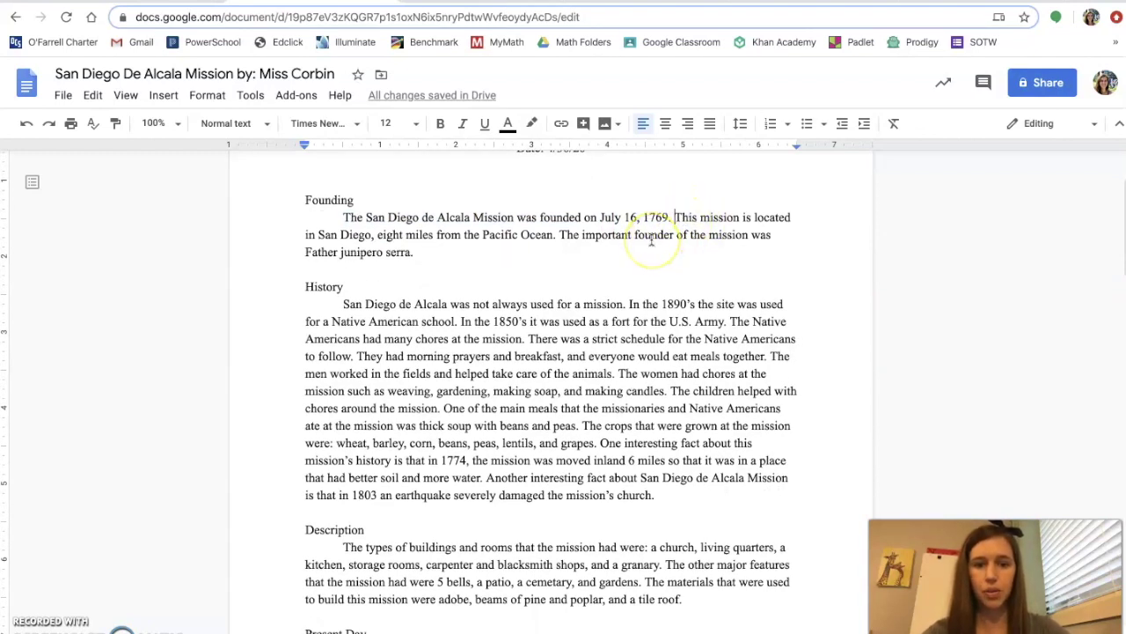
scroll(652, 239, down, 10)
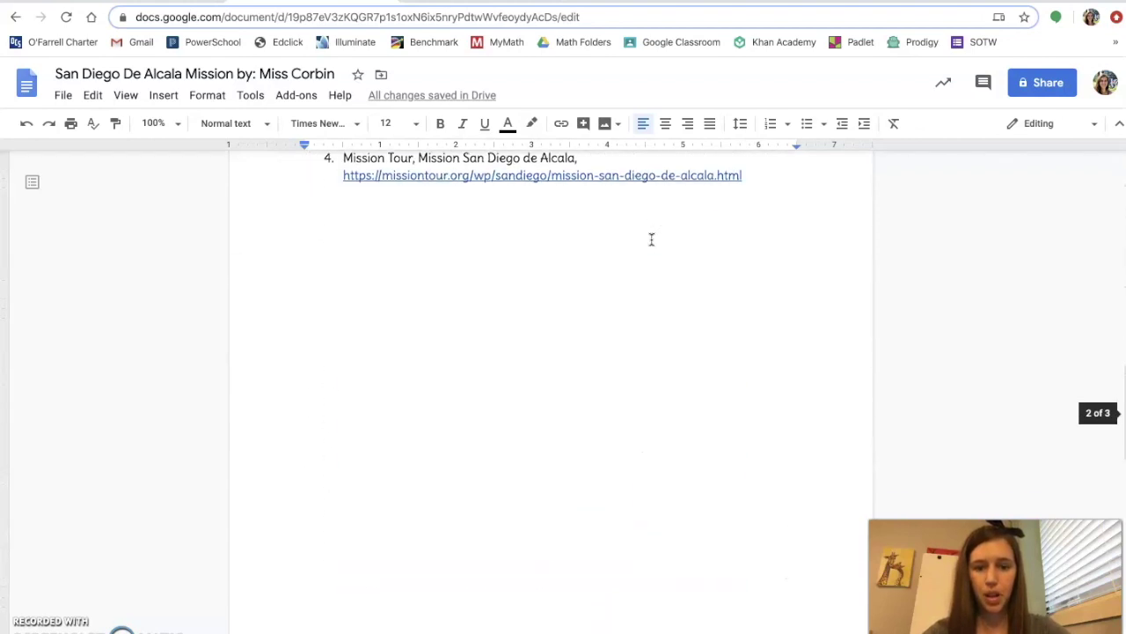
scroll(651, 239, down, 6)
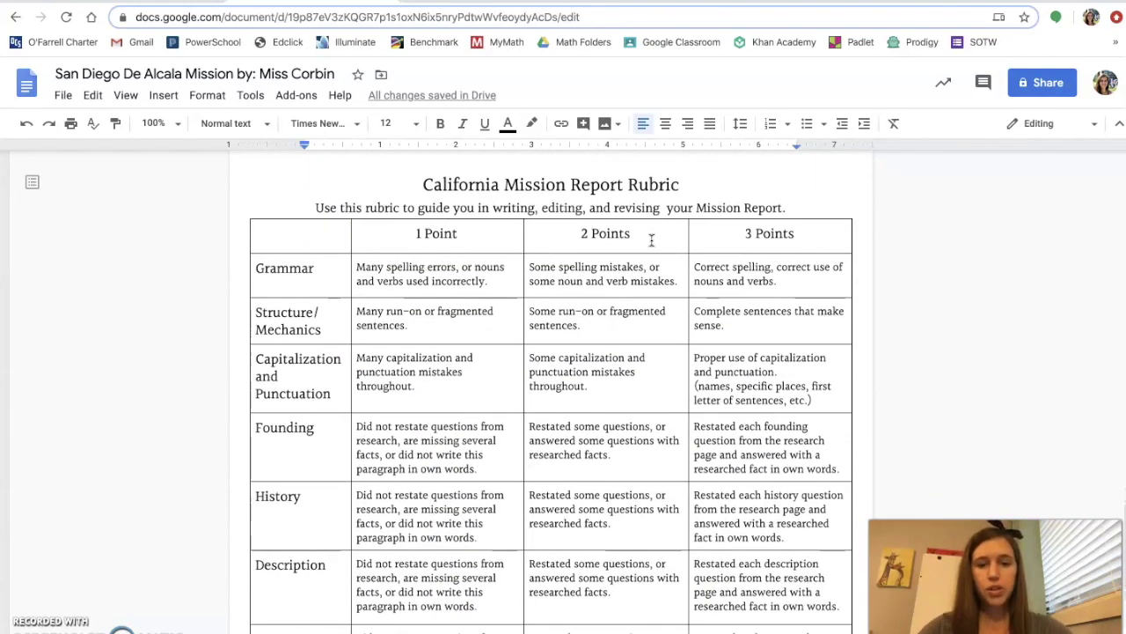
Step: Highlight the Grammar 3-point text 'Correct spelling, correct use of nouns and verbs' in cyan
drag(787, 284, 694, 270)
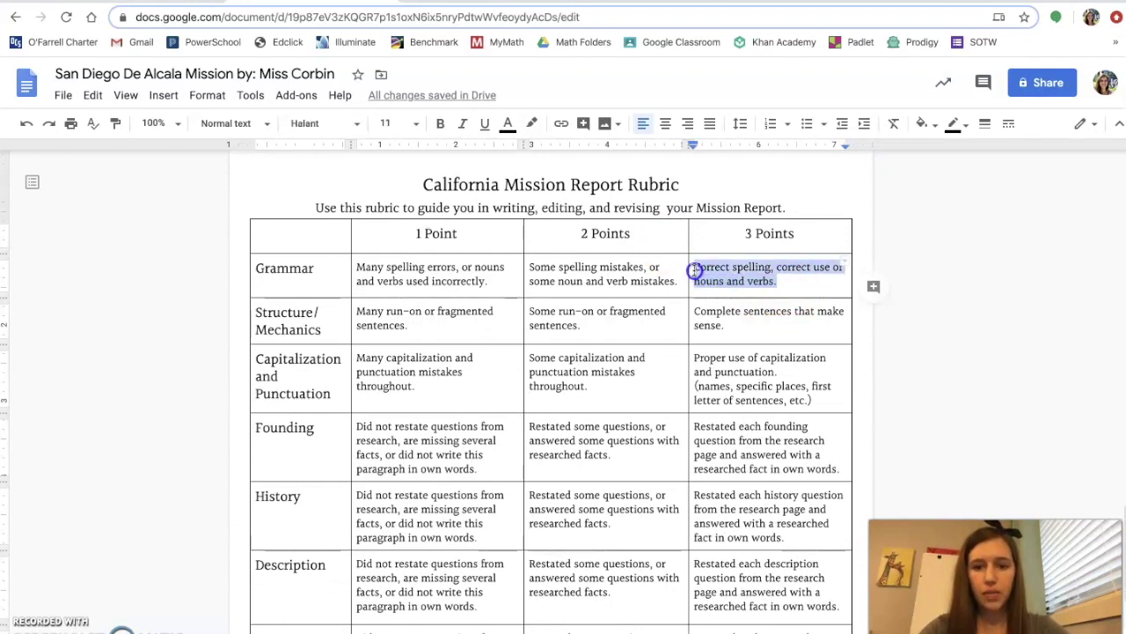
click(764, 268)
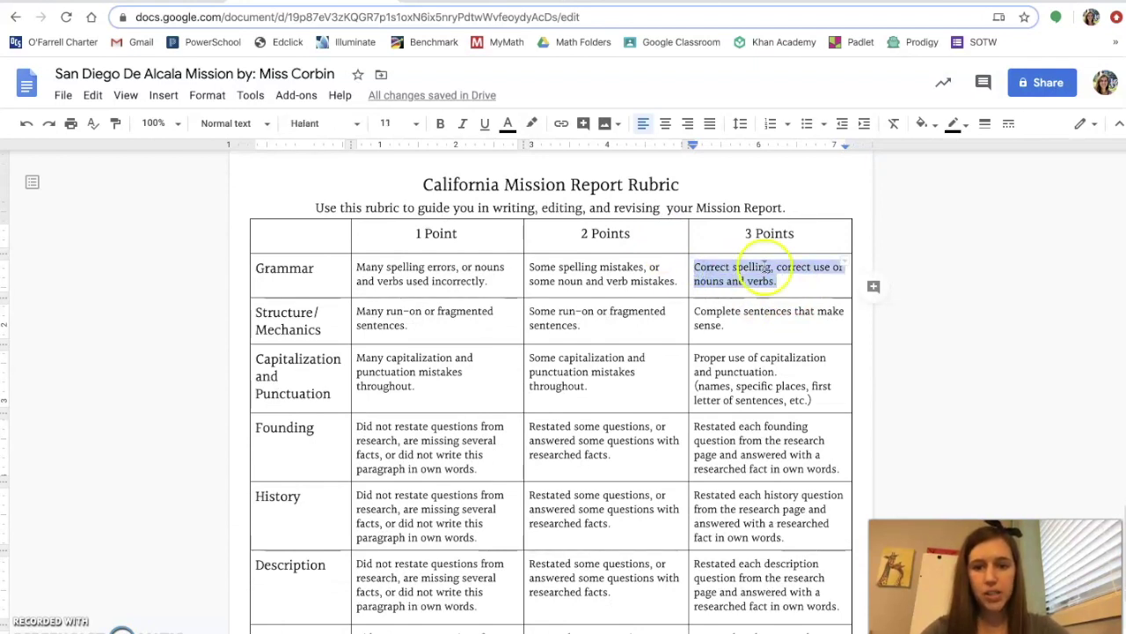
click(794, 286)
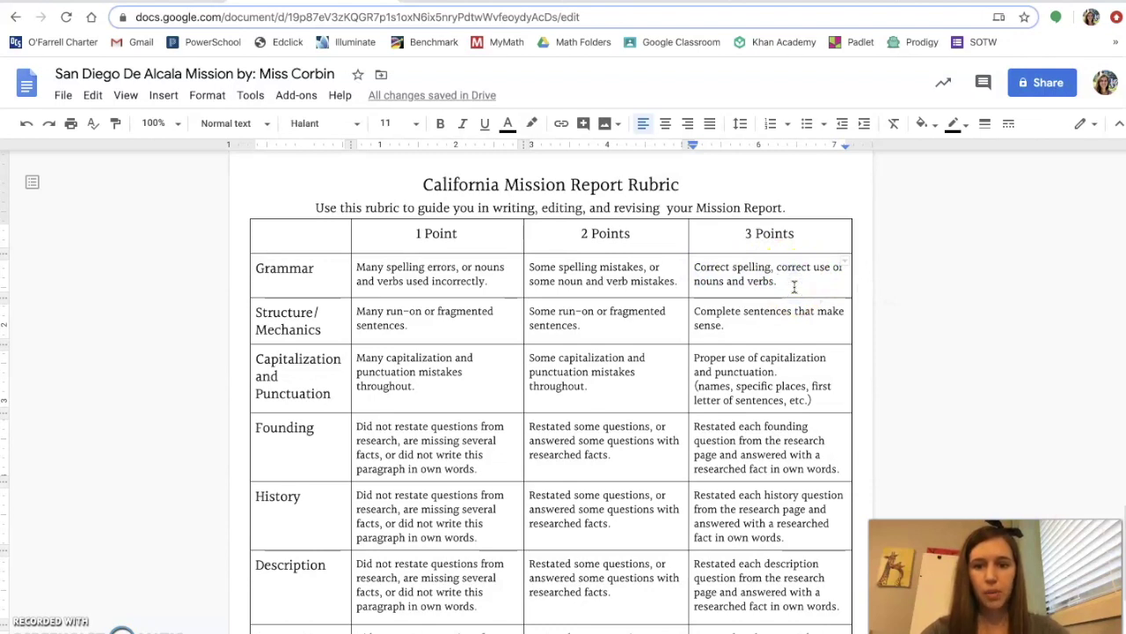
click(536, 121)
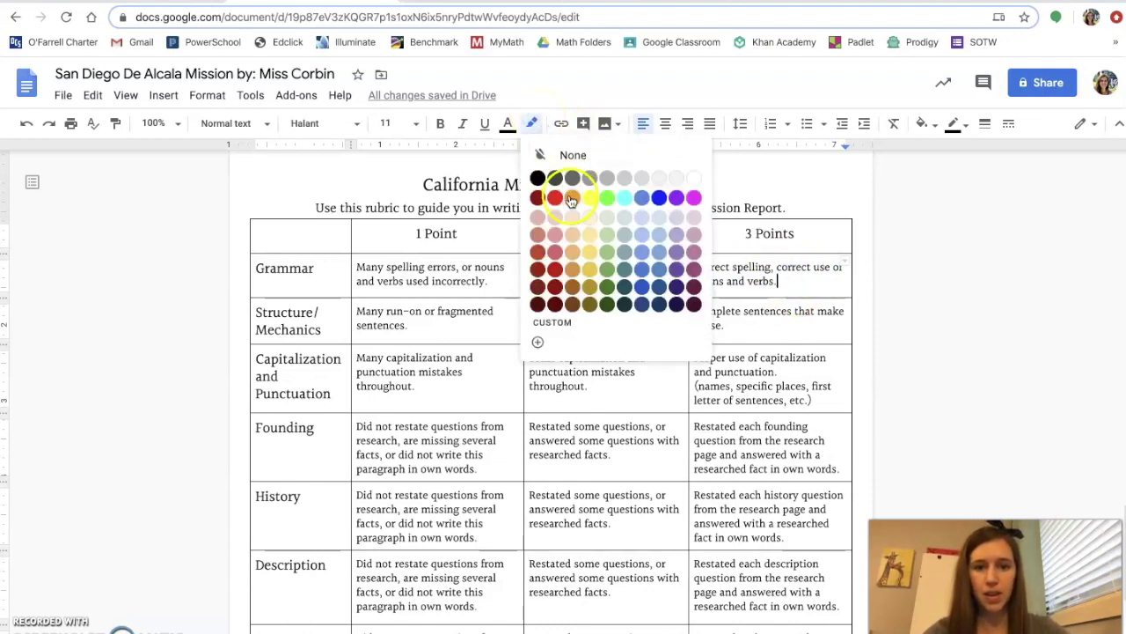
click(621, 201)
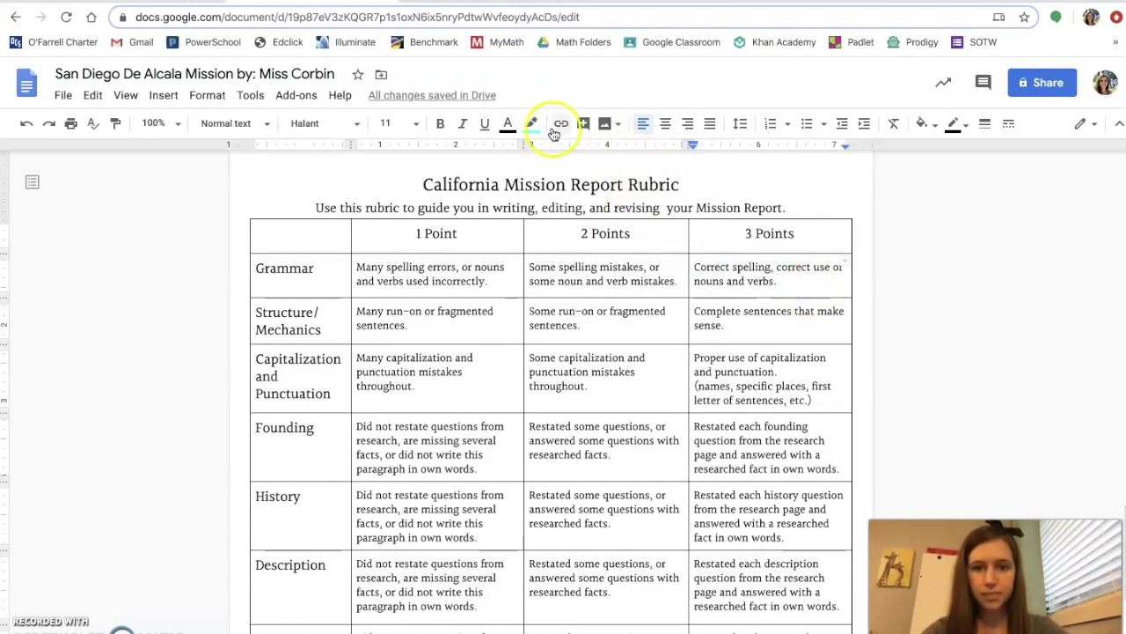
click(805, 281)
drag(805, 281, 695, 269)
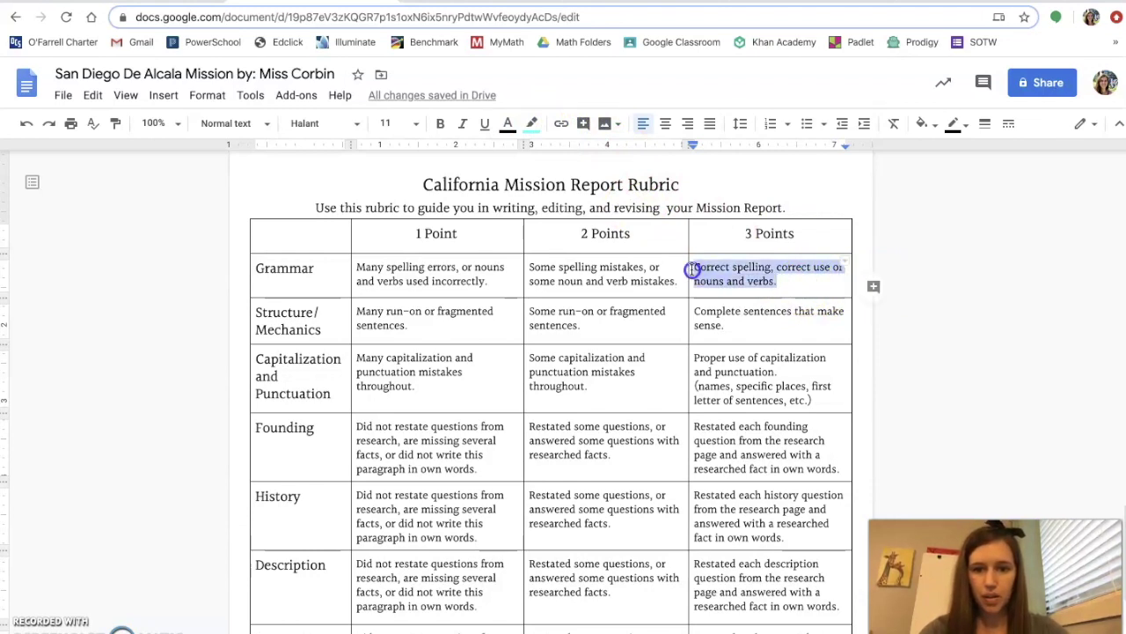
click(532, 123)
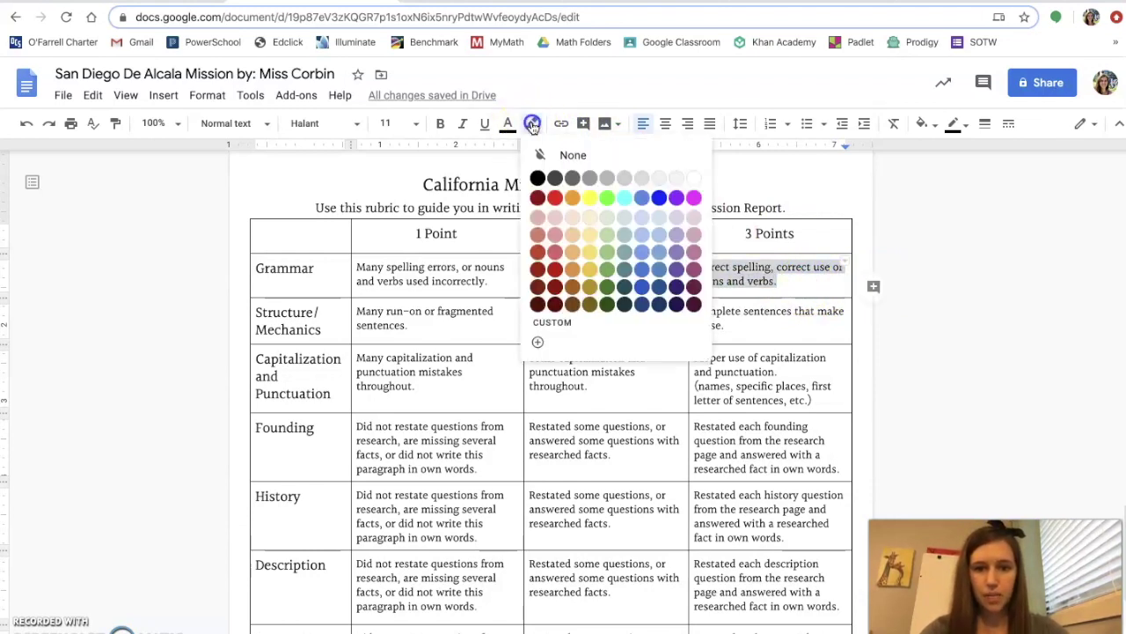
click(622, 201)
click(798, 284)
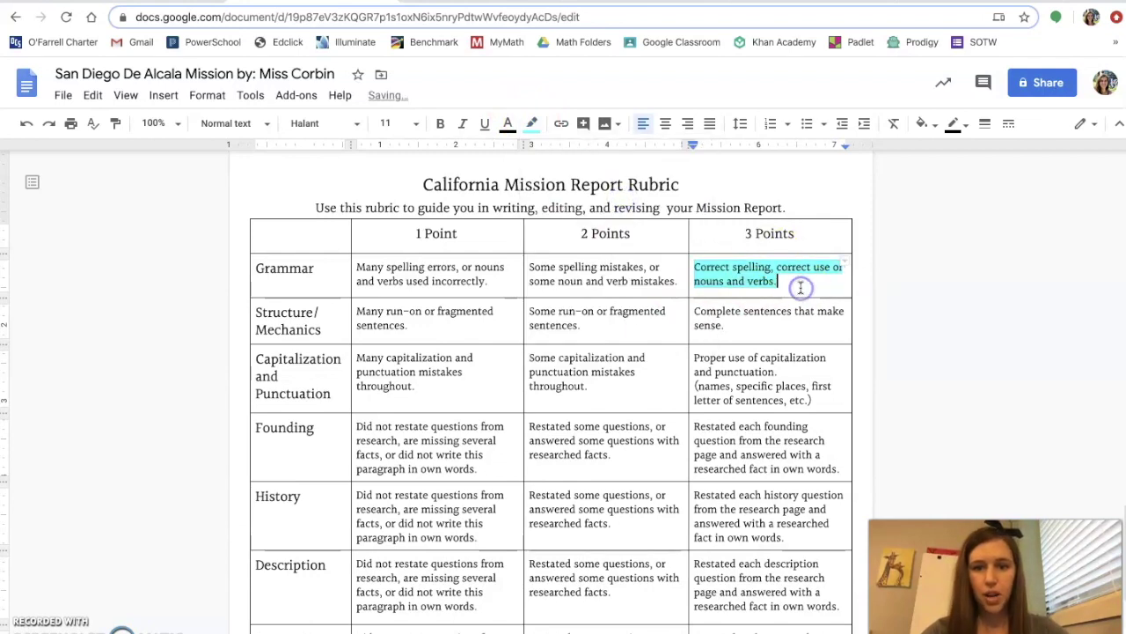
click(729, 323)
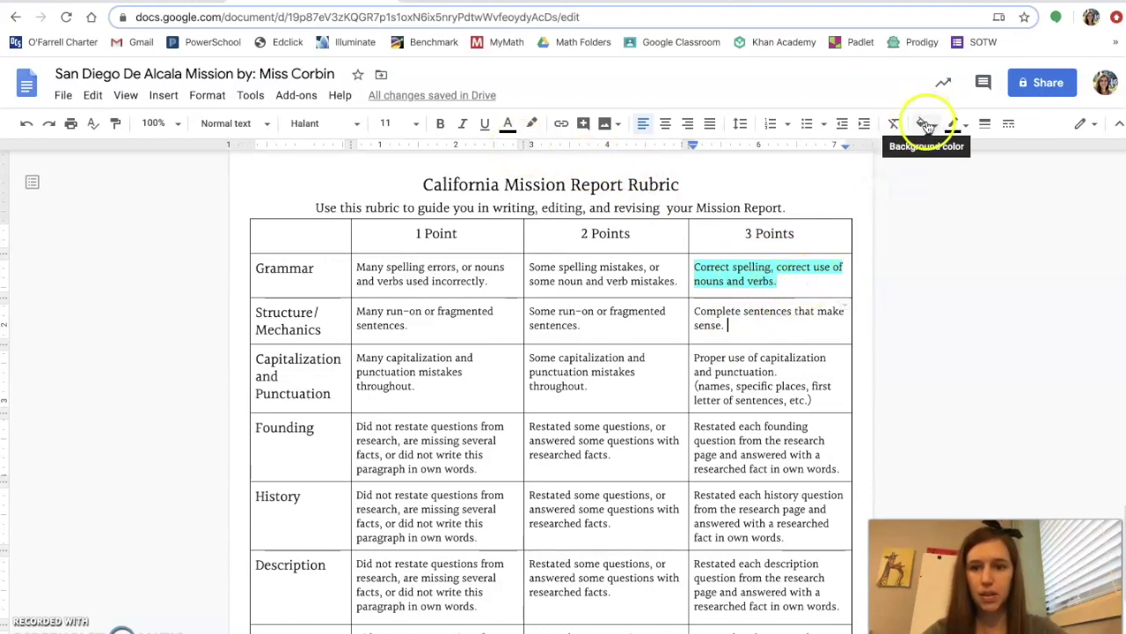
Step: Fill the Structure/Mechanics 3 Points rubric cell with a cyan background
click(921, 124)
click(1017, 197)
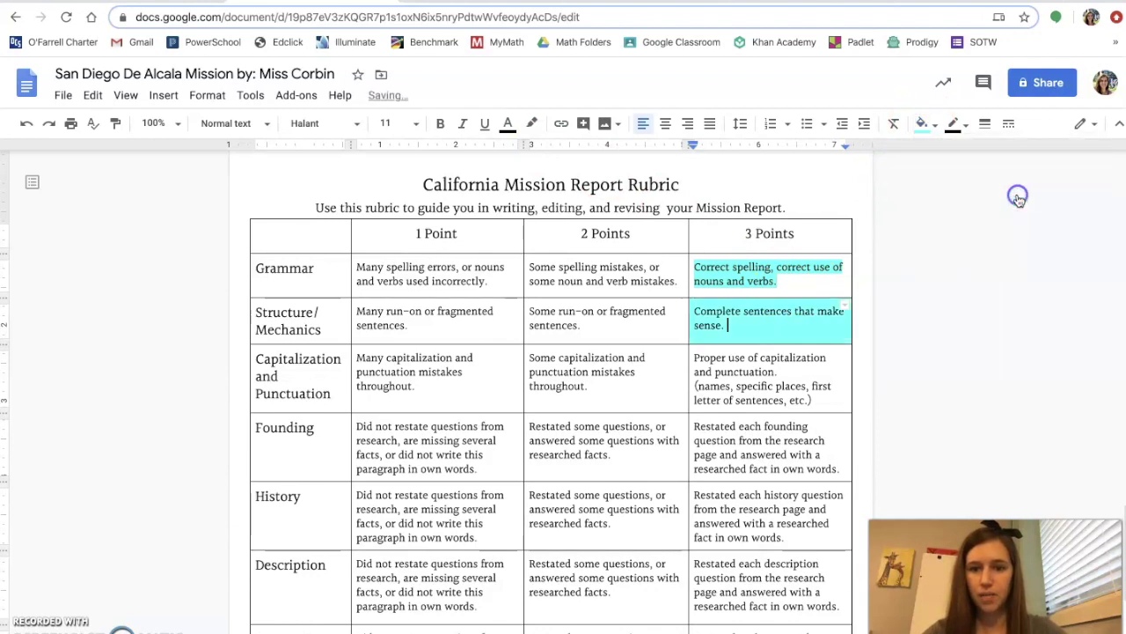
scroll(762, 390, down, 1)
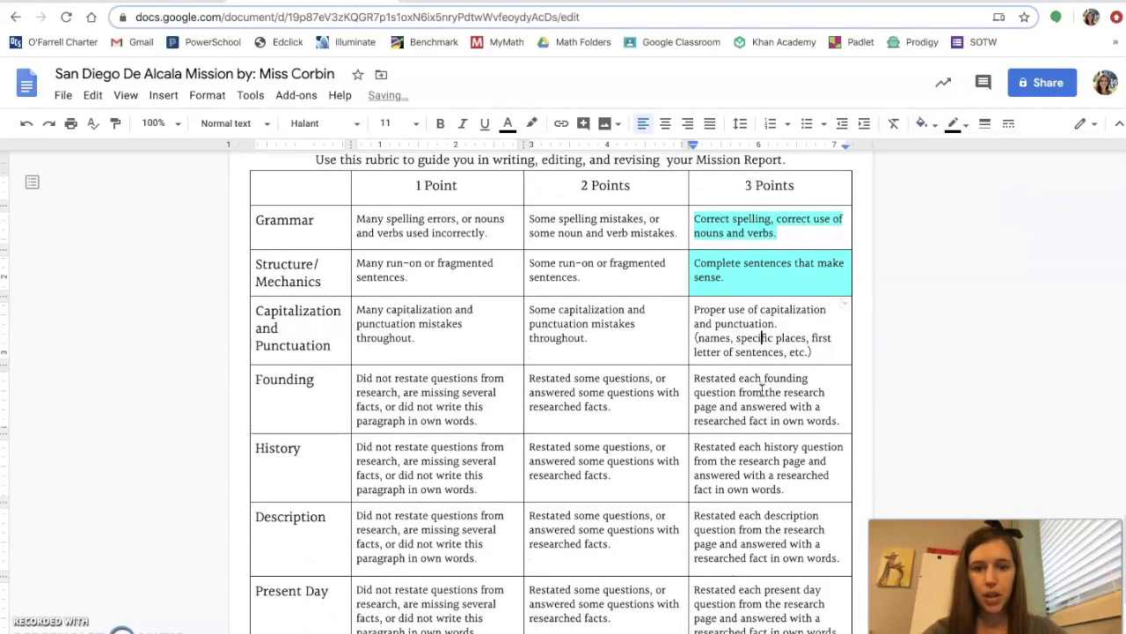
Step: Give the Capitalization and Punctuation 3 Points cell a cyan background too
click(625, 351)
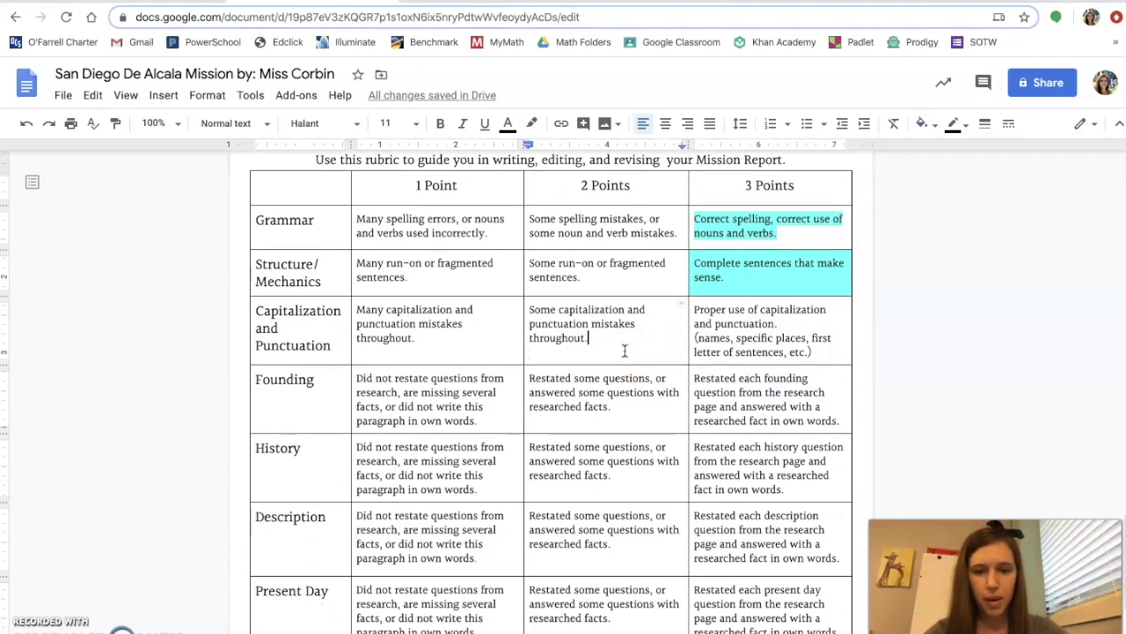
click(639, 353)
click(806, 337)
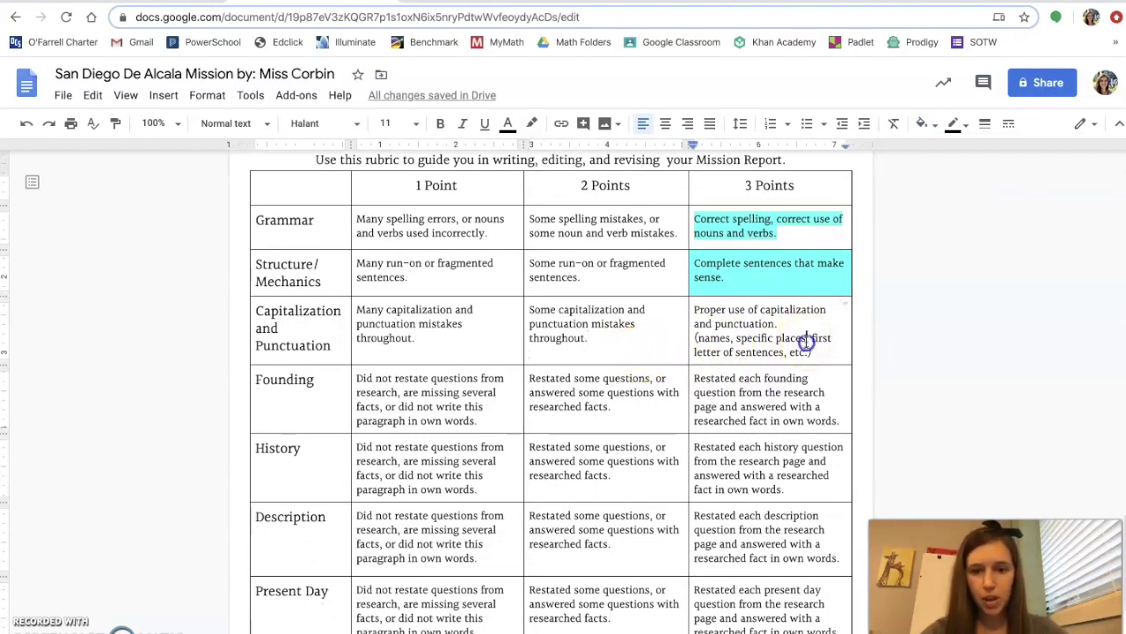
click(923, 123)
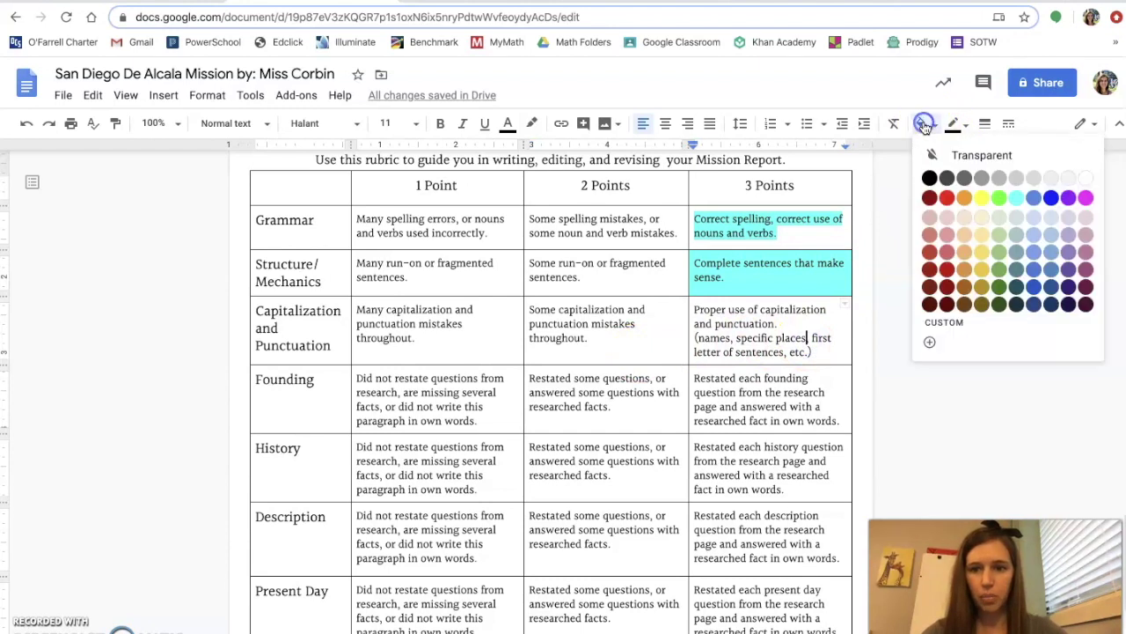
click(1019, 199)
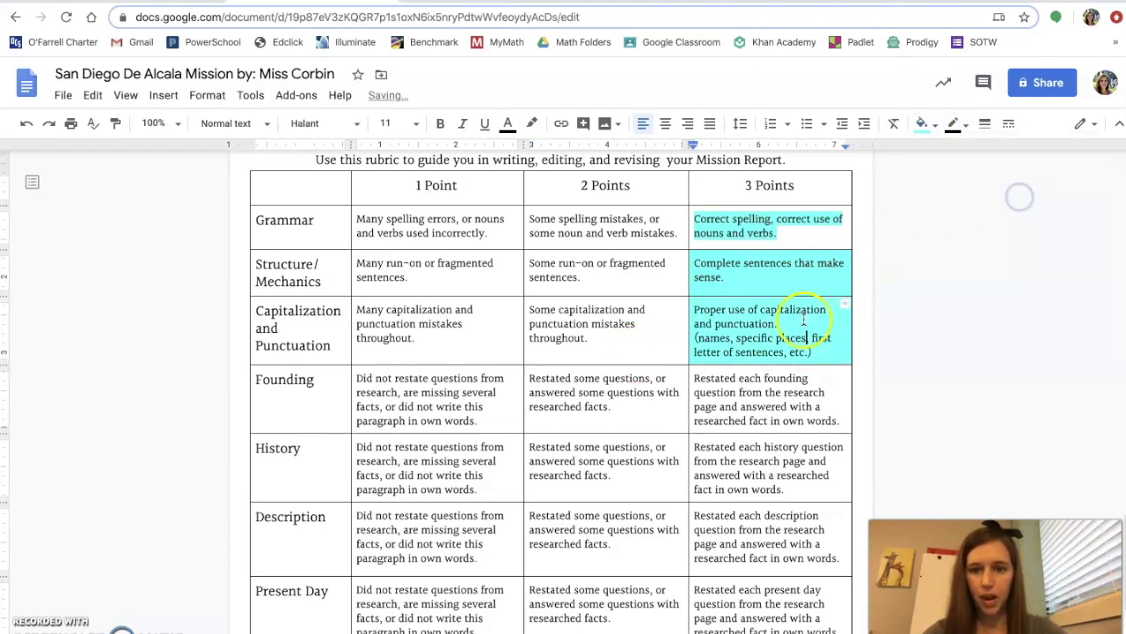
scroll(794, 333, down, 2)
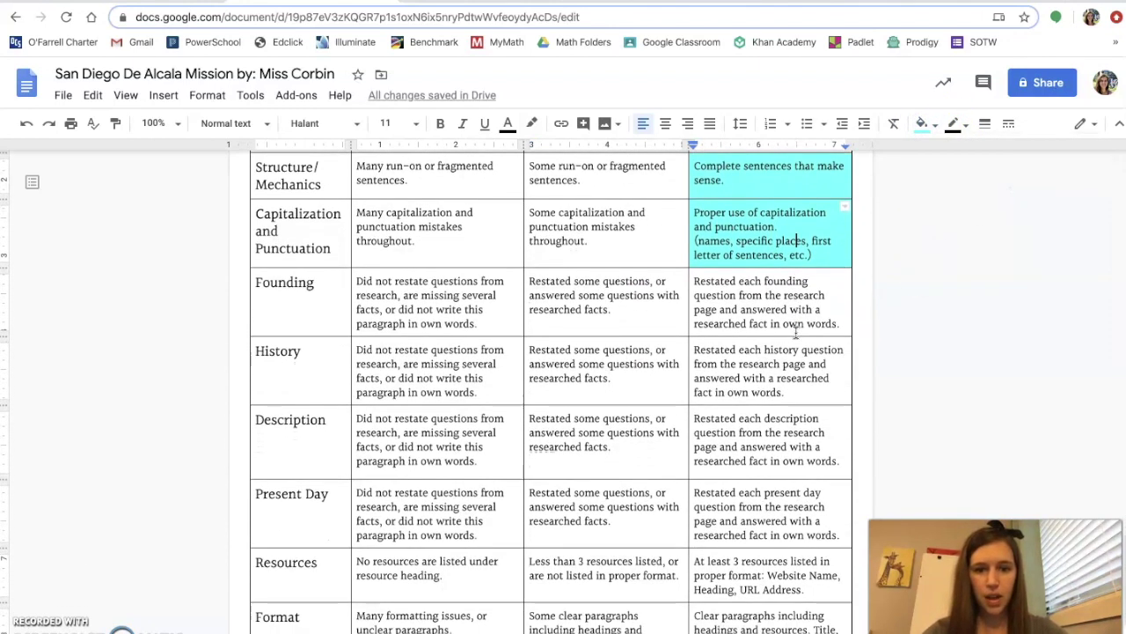
scroll(782, 317, up, 15)
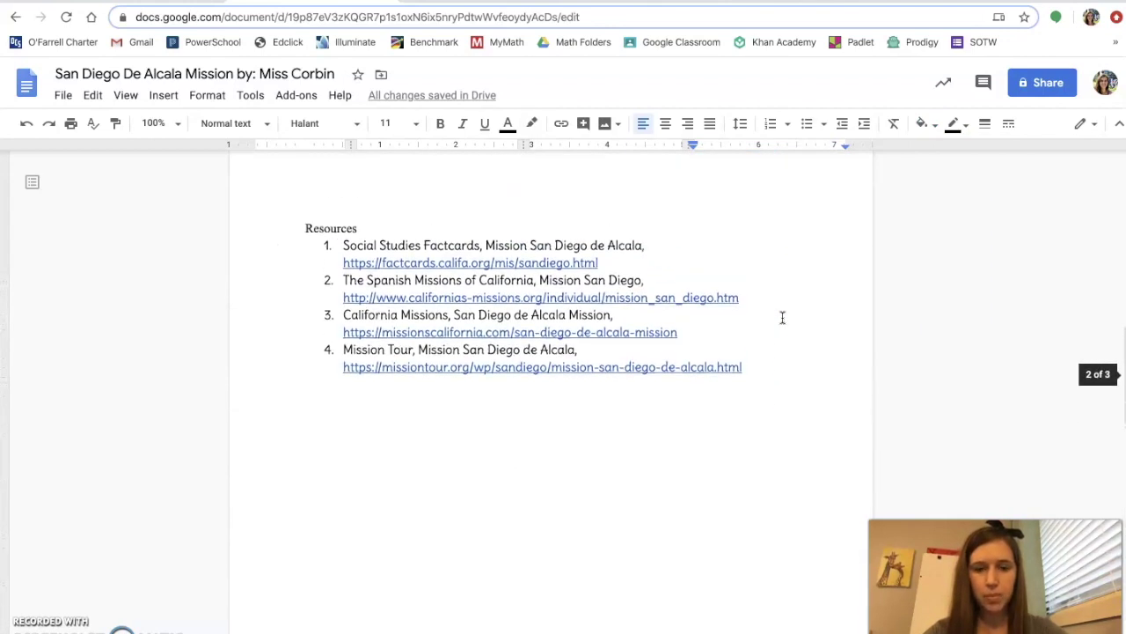
scroll(754, 314, up, 2)
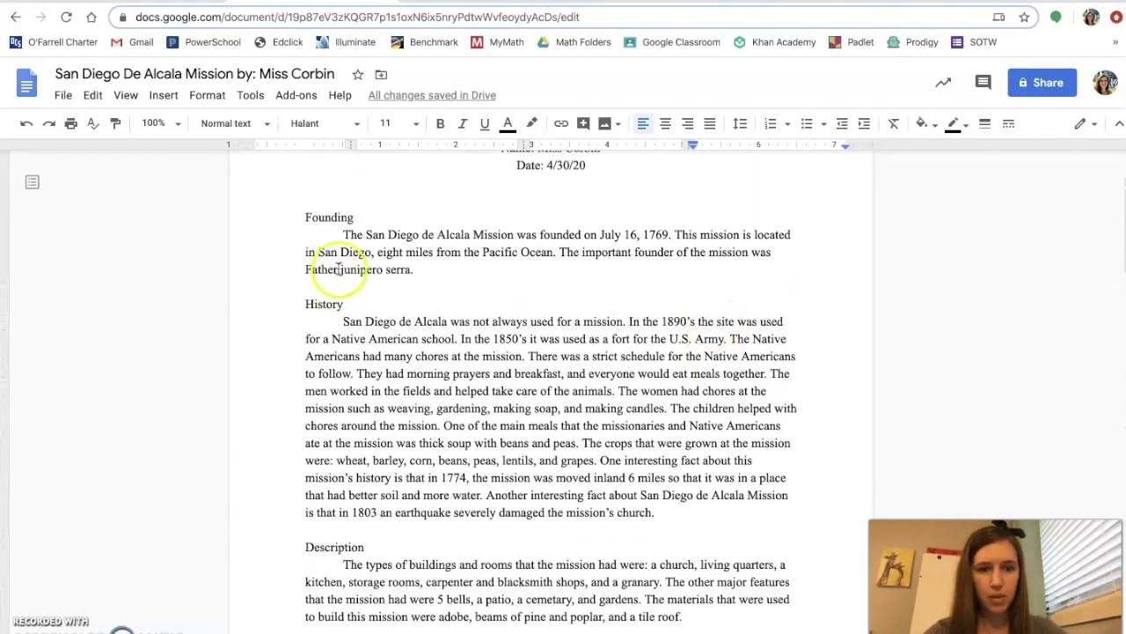
scroll(441, 275, down, 15)
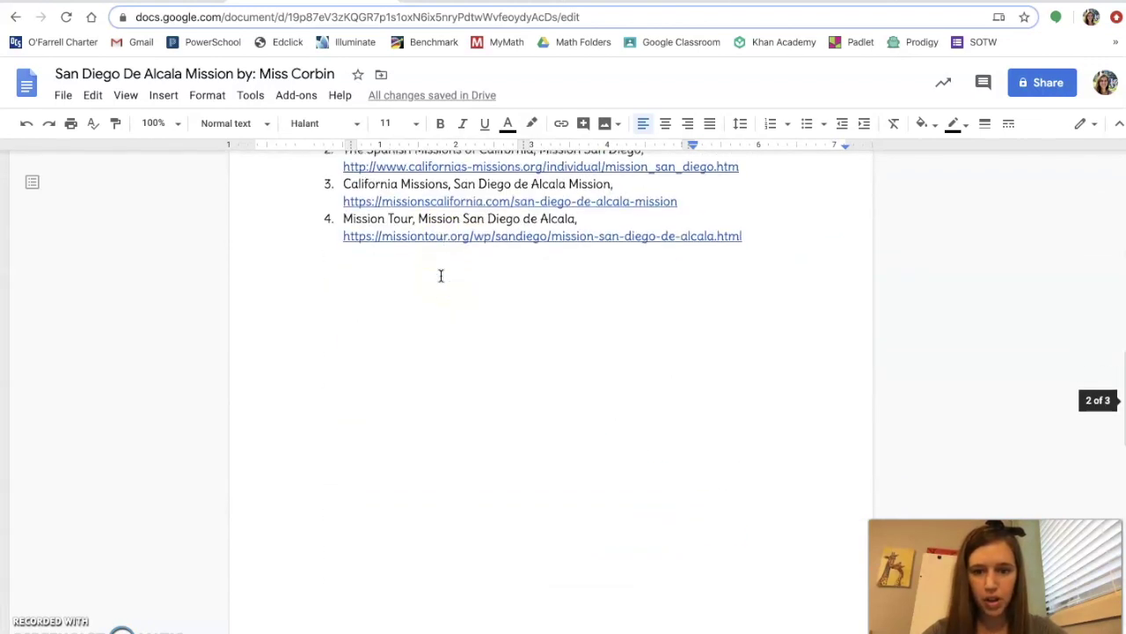
click(730, 371)
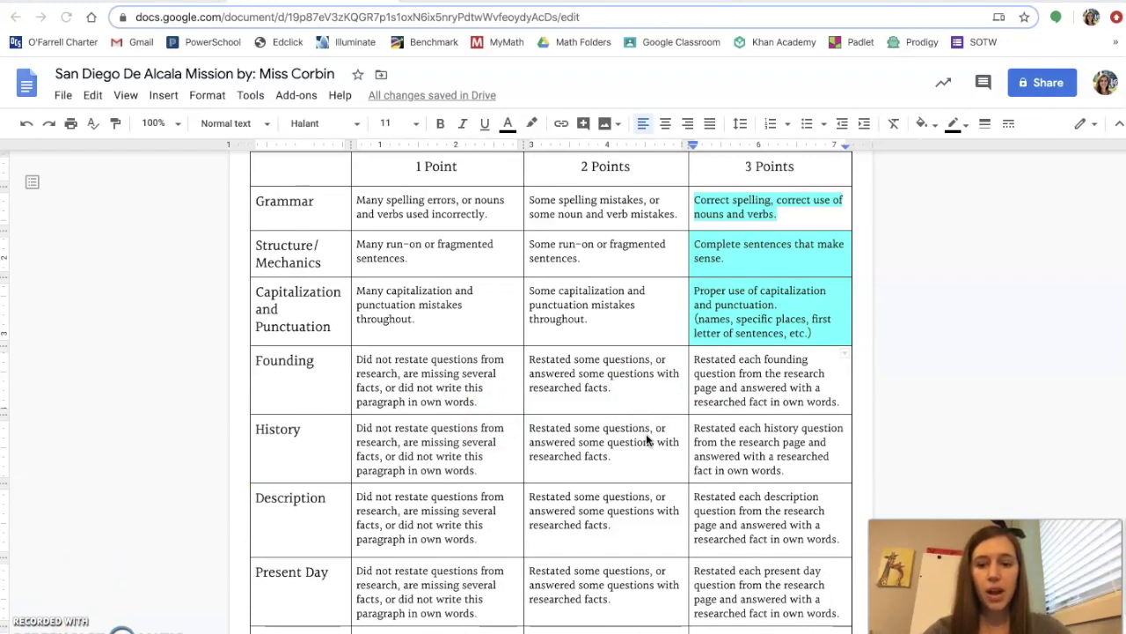
click(699, 422)
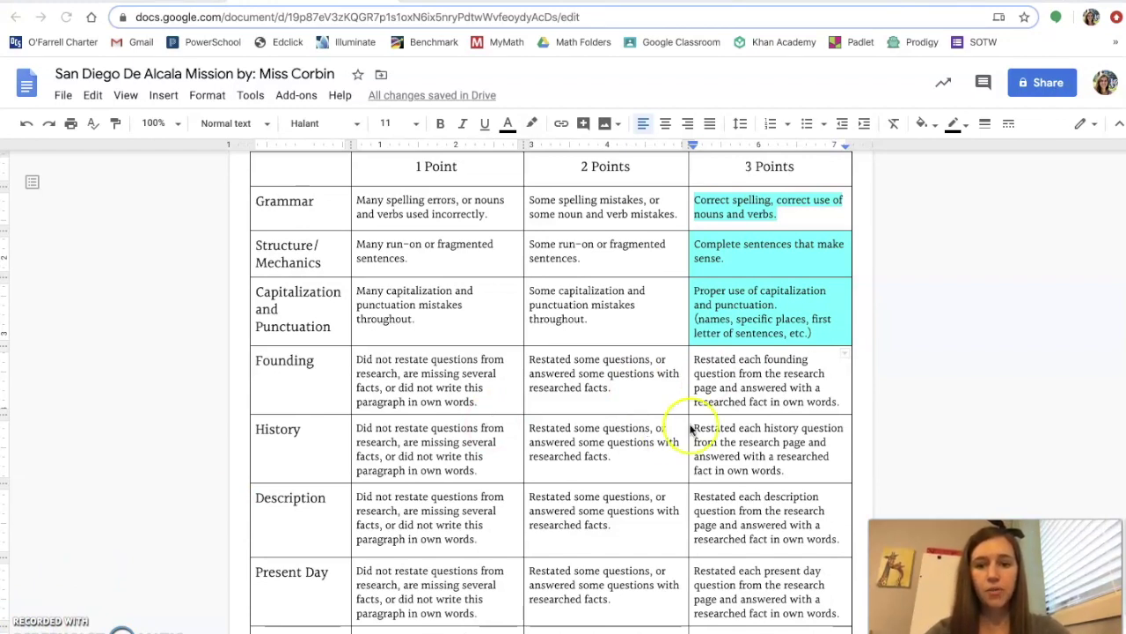
scroll(737, 414, down, 1)
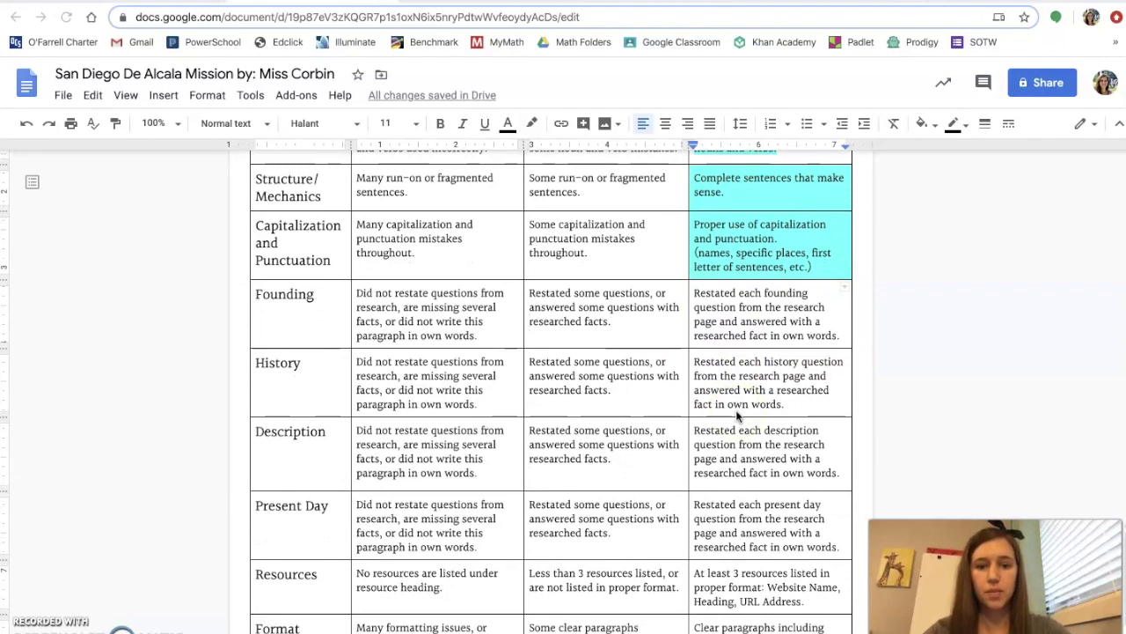
scroll(737, 415, down, 1)
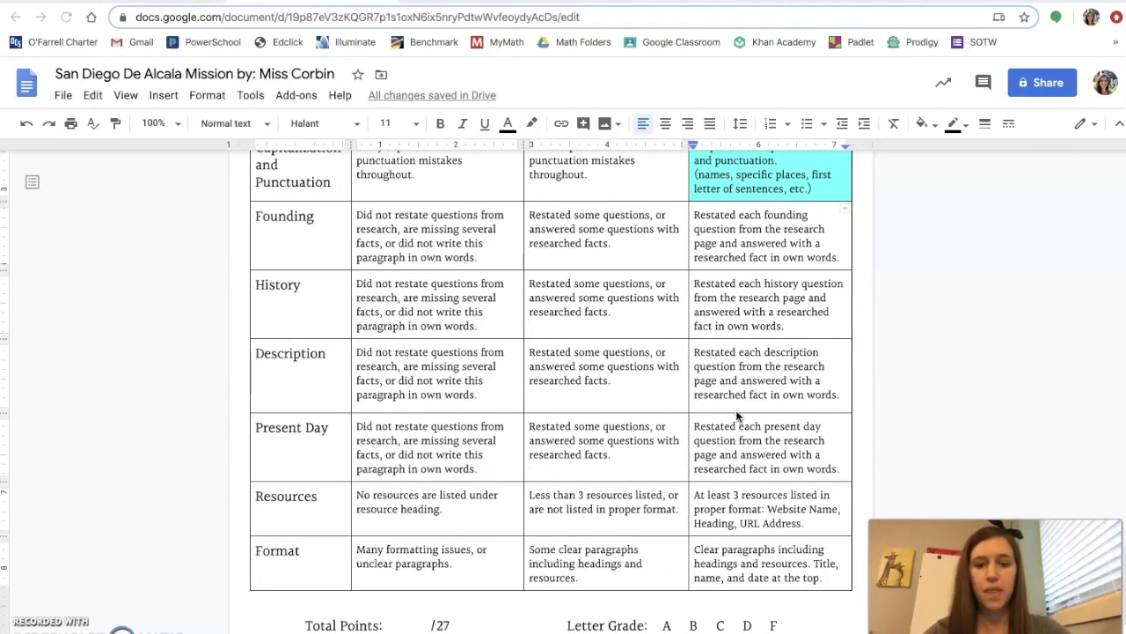
scroll(732, 280, up, 3)
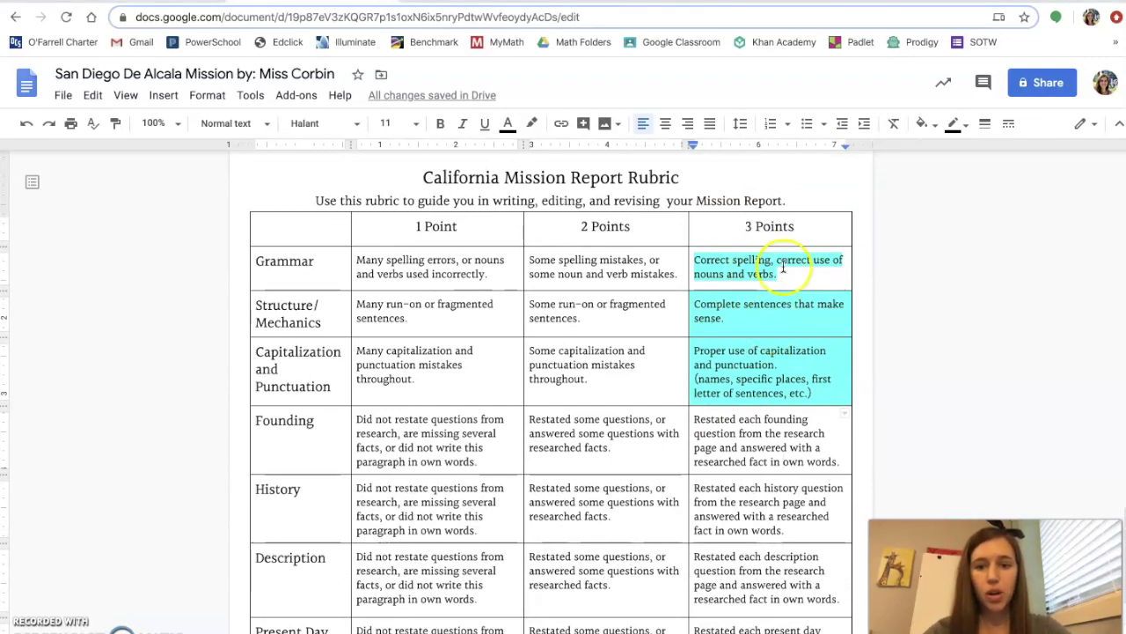
click(782, 267)
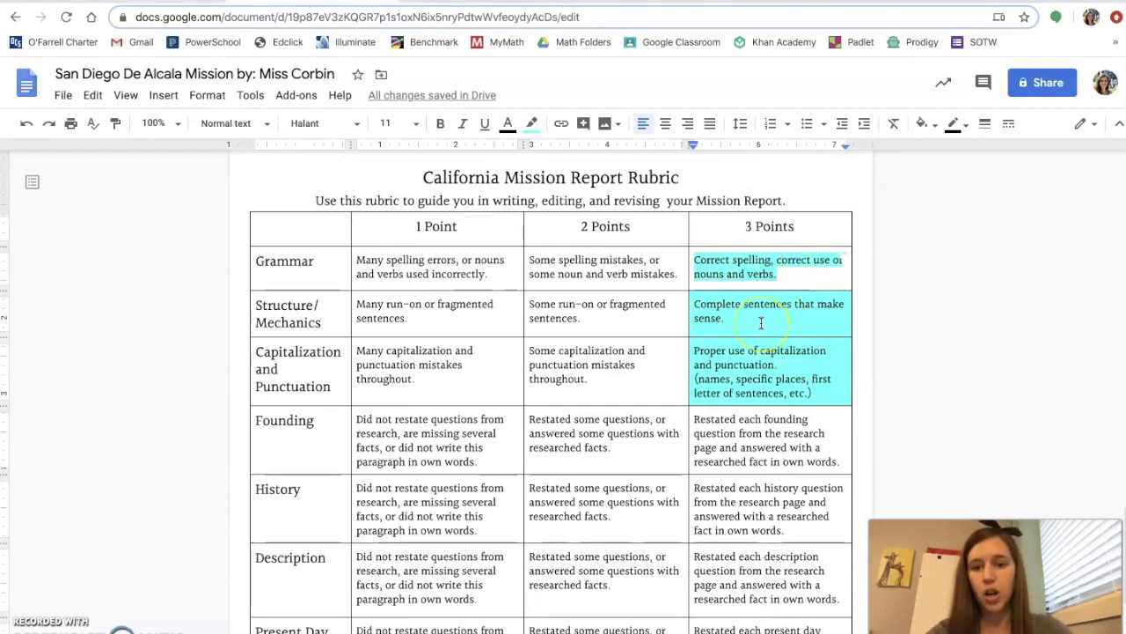
scroll(761, 323, down, 1)
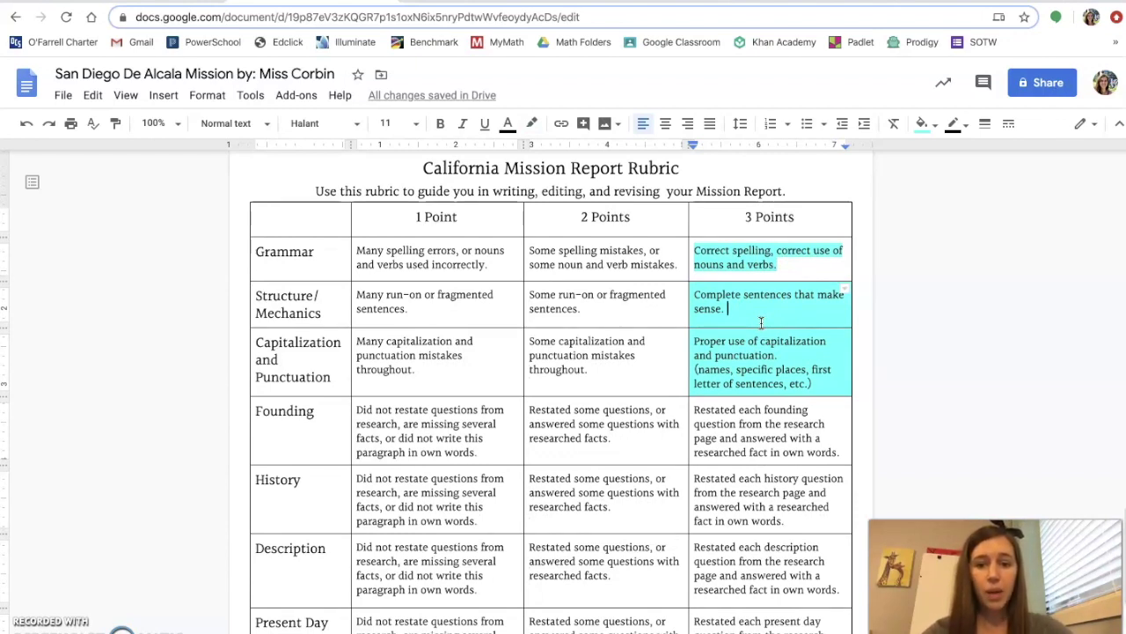
scroll(761, 323, down, 1)
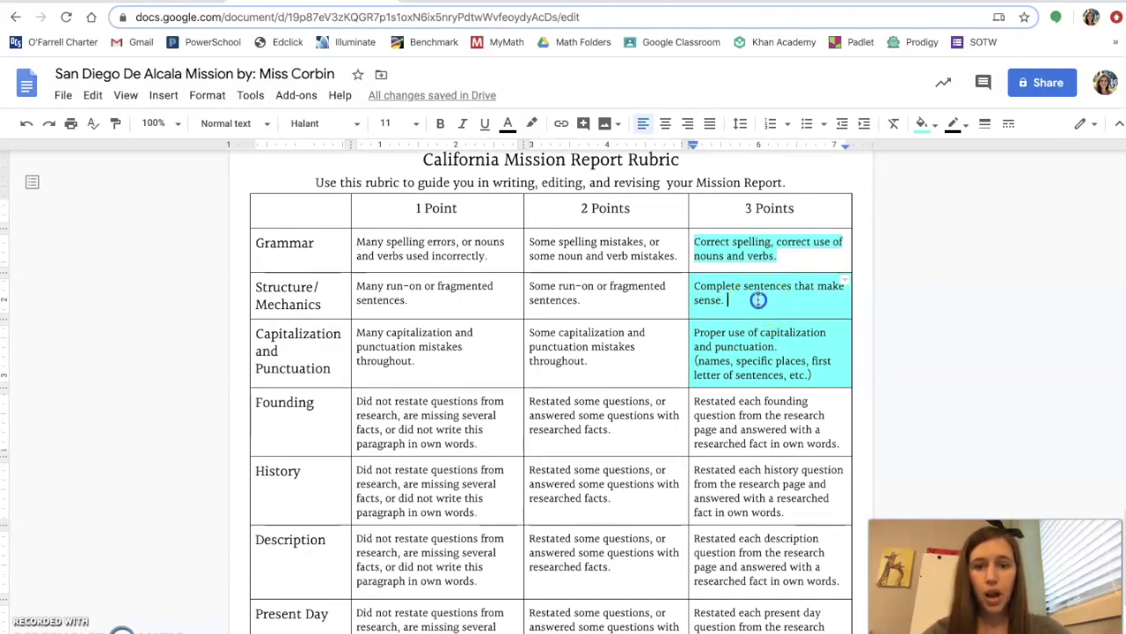
mouse_move(758, 300)
mouse_down()
mouse_move(696, 290)
mouse_move(753, 304)
mouse_up()
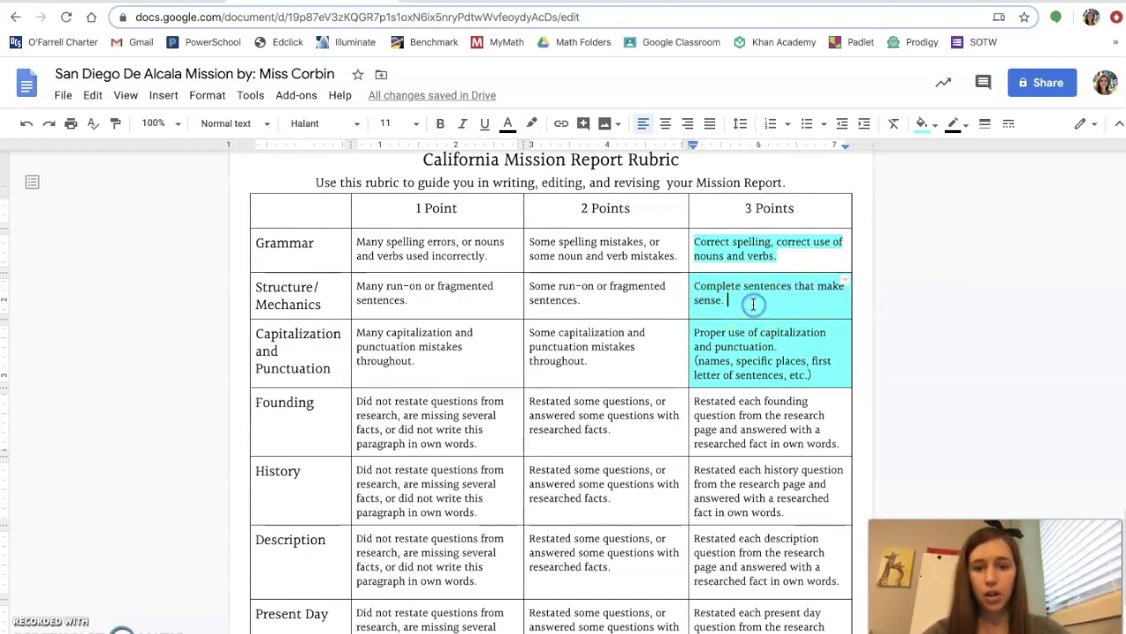
Step: Change the Structure/Mechanics 3 Points cell fill from cyan to yellow
click(933, 127)
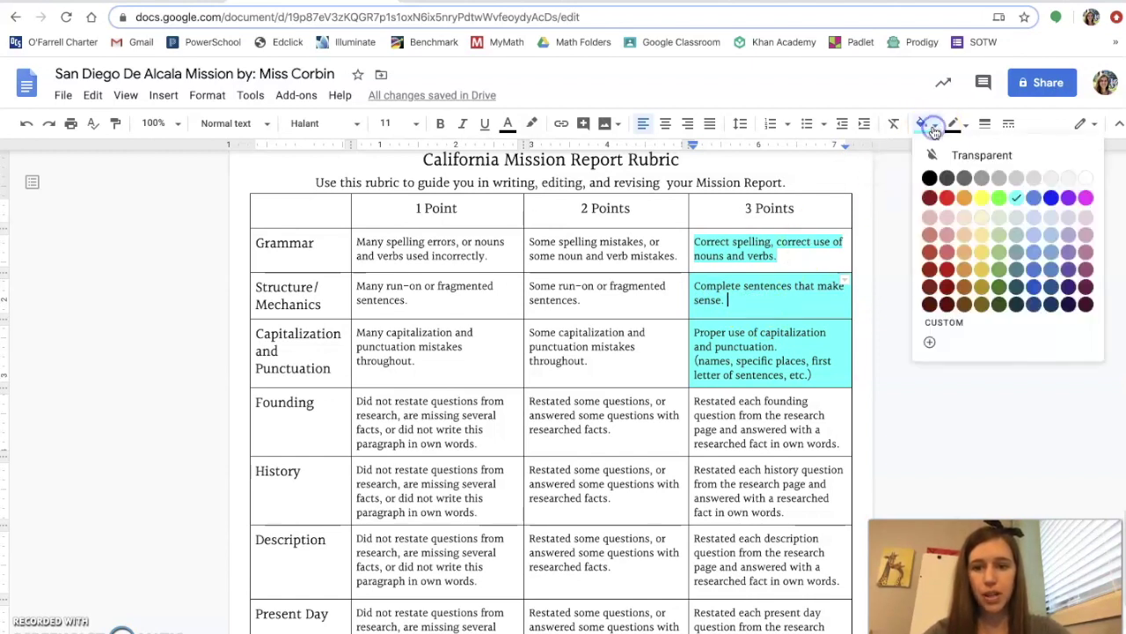
click(982, 203)
click(983, 202)
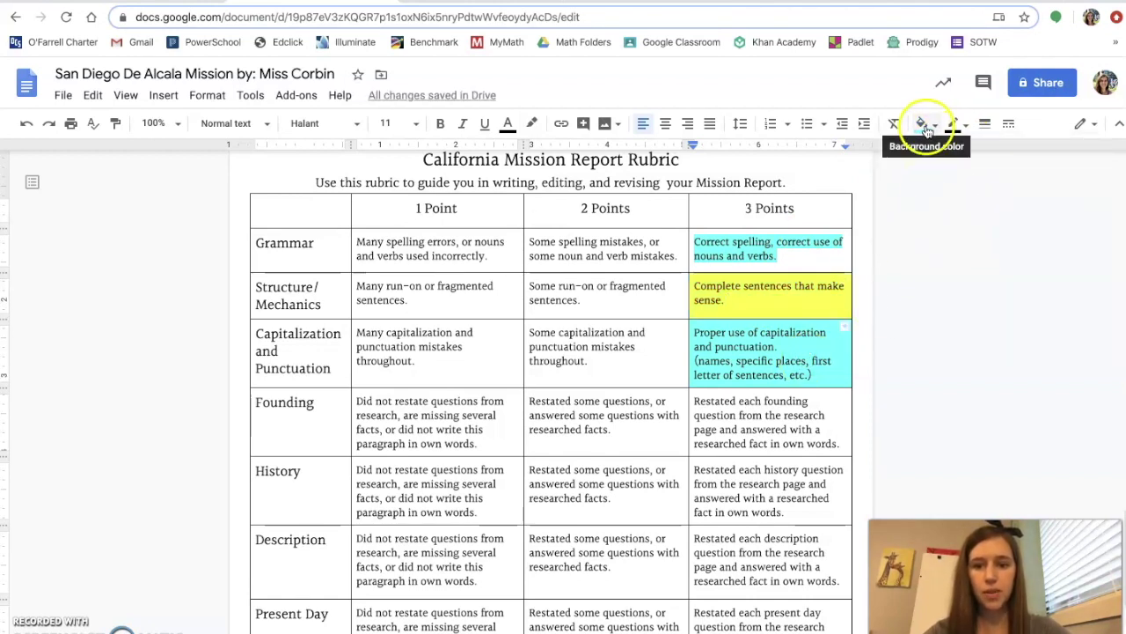
Step: Fill the Capitalization and Punctuation 2 Points cell with yellow
click(649, 337)
click(921, 123)
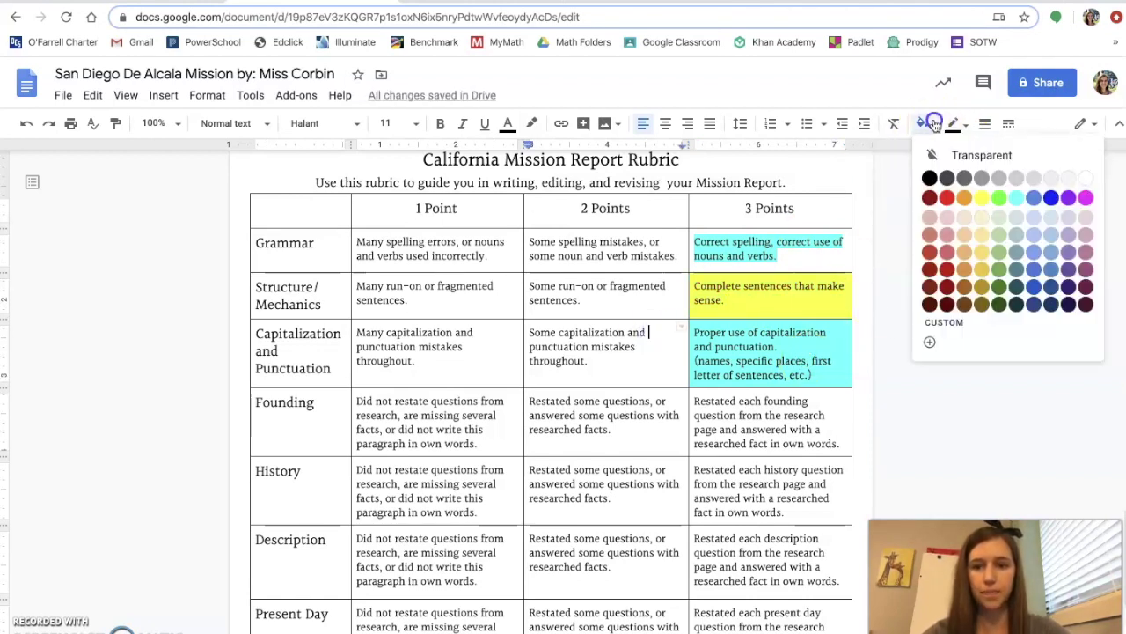
click(979, 200)
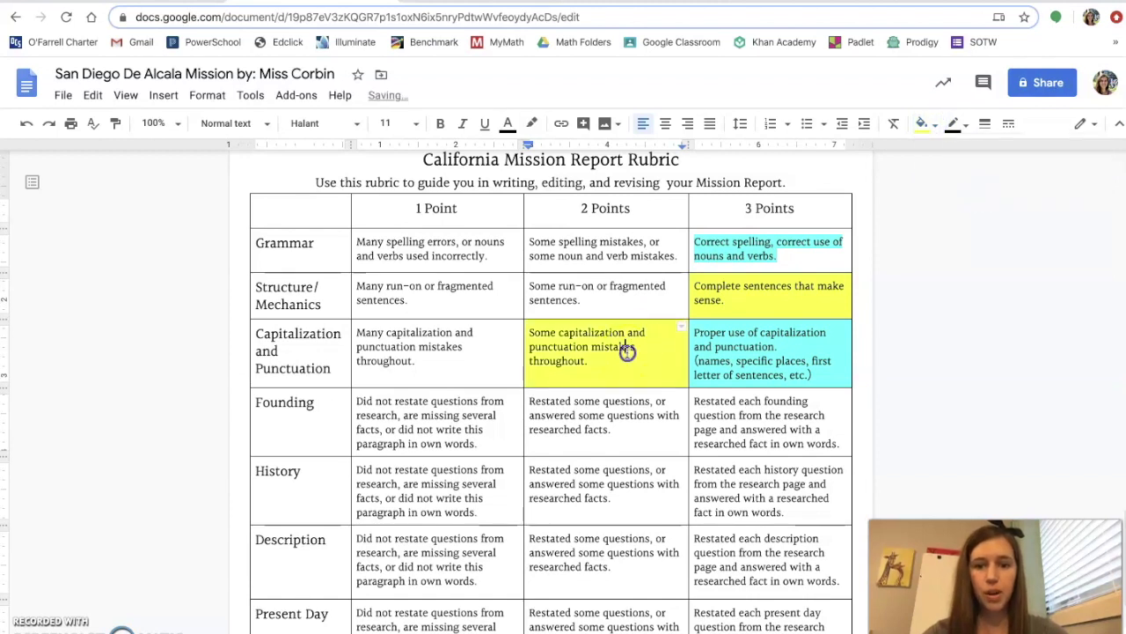
scroll(627, 351, down, 3)
click(426, 554)
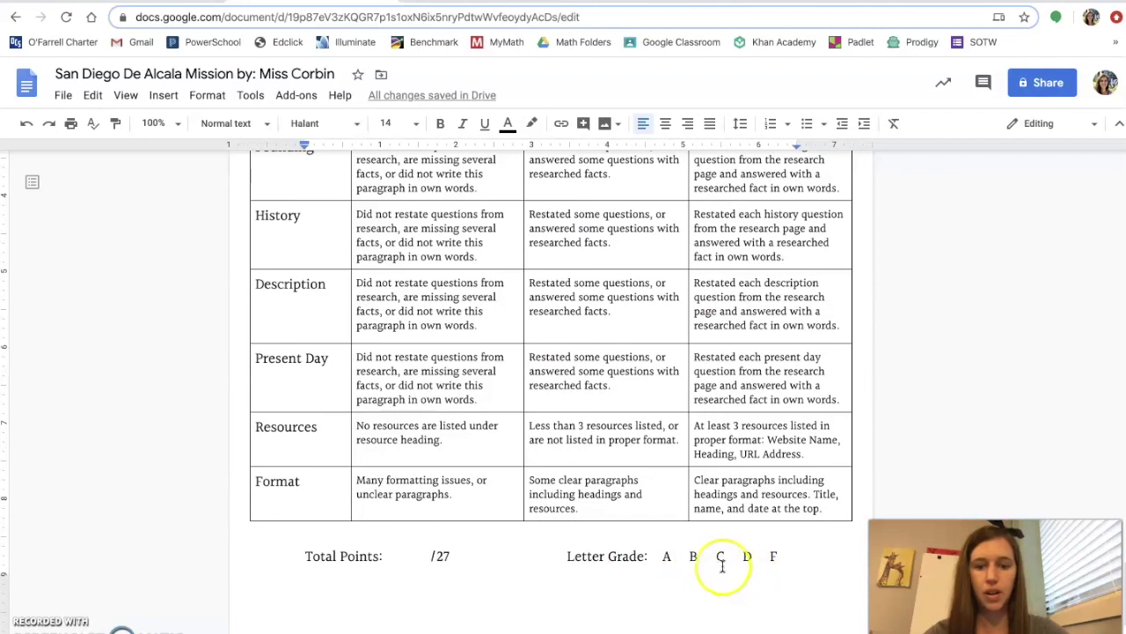
click(727, 485)
scroll(726, 486, up, 1)
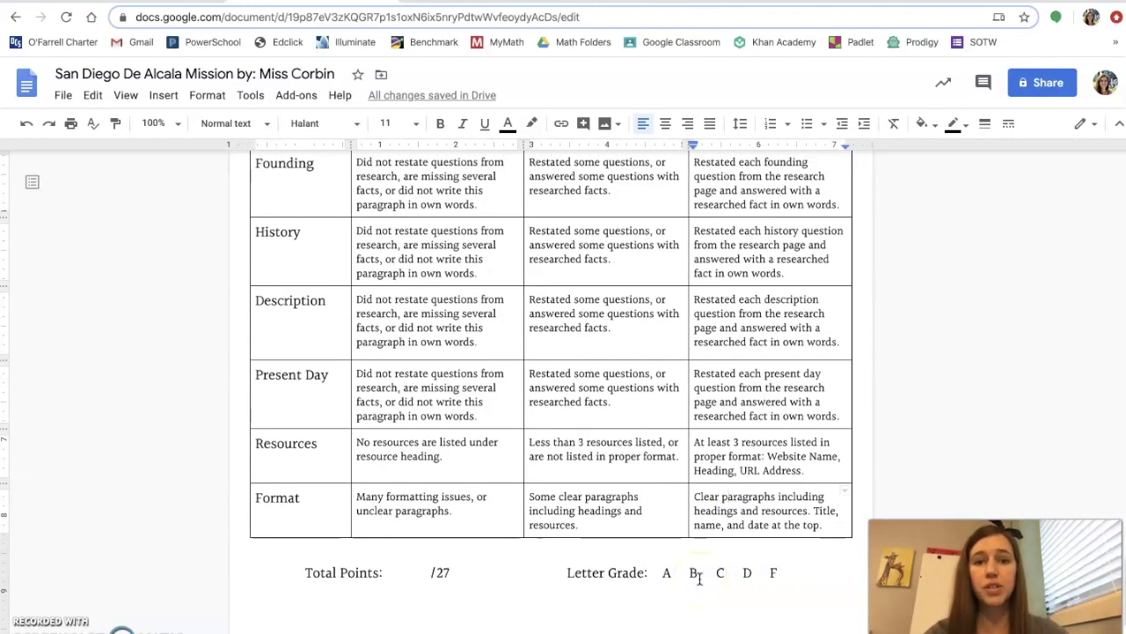
click(707, 515)
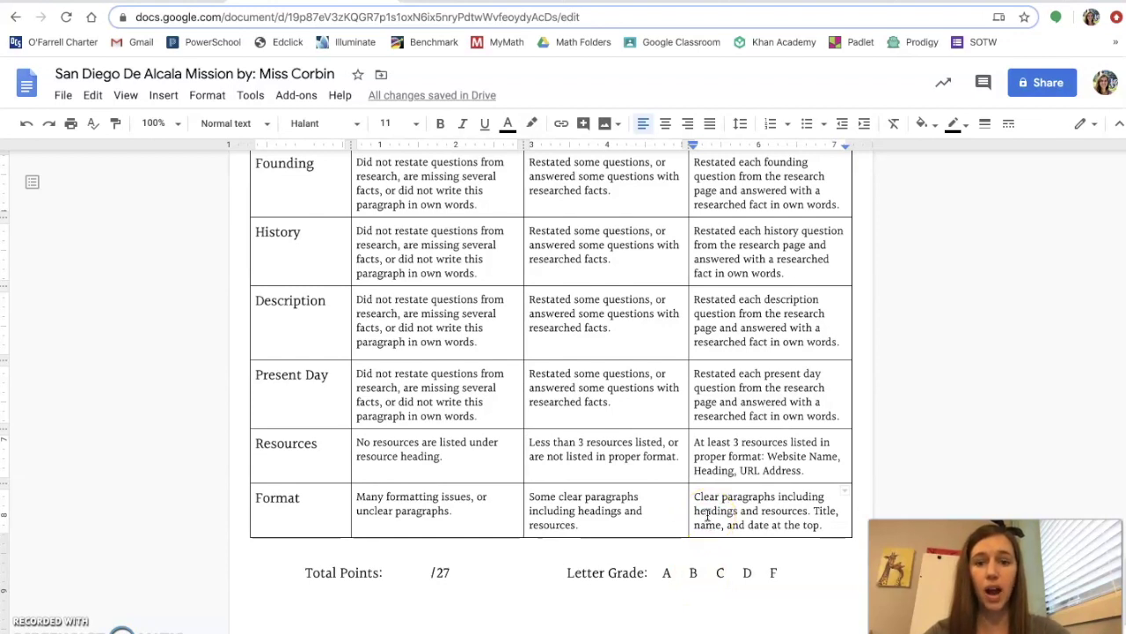
scroll(706, 516, up, 2)
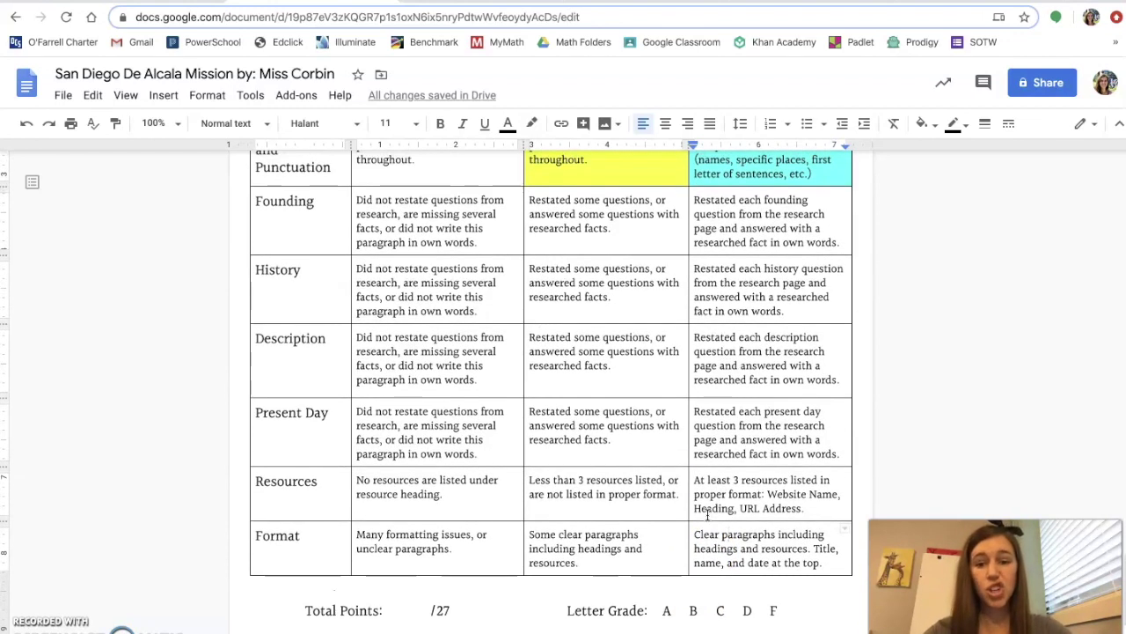
scroll(707, 516, up, 5)
click(766, 456)
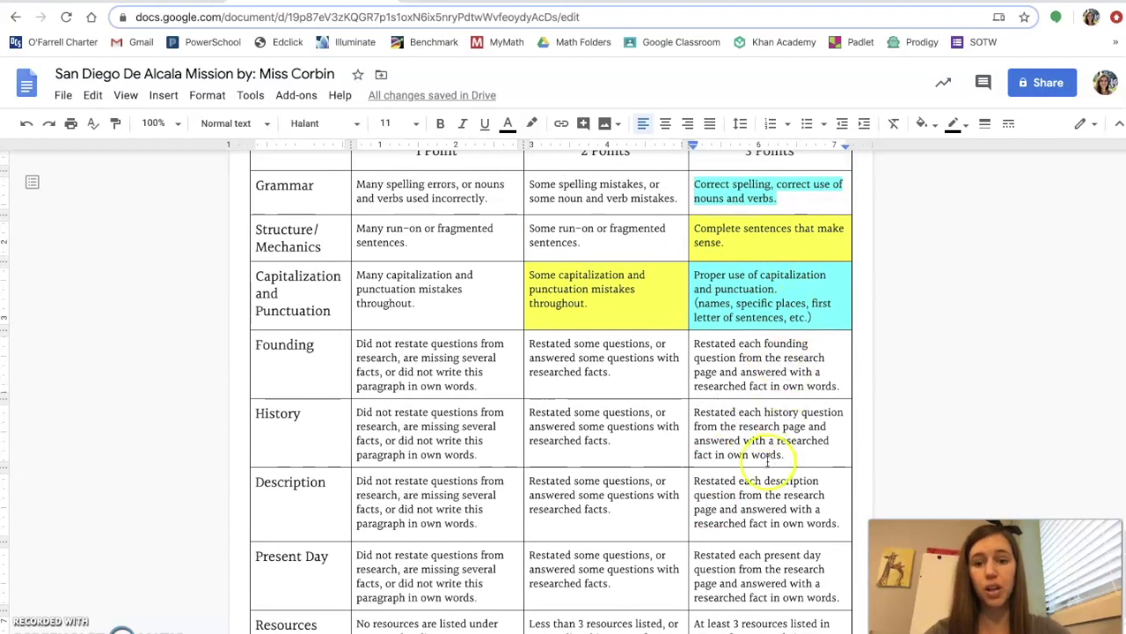
scroll(766, 457, up, 3)
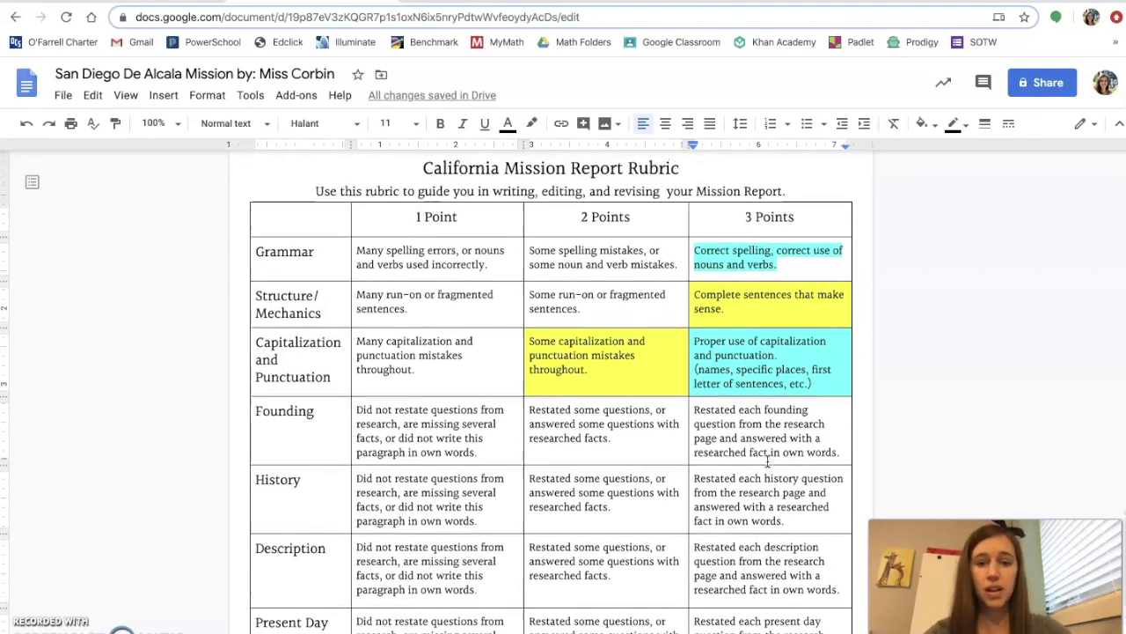
scroll(767, 459, up, 1)
click(776, 331)
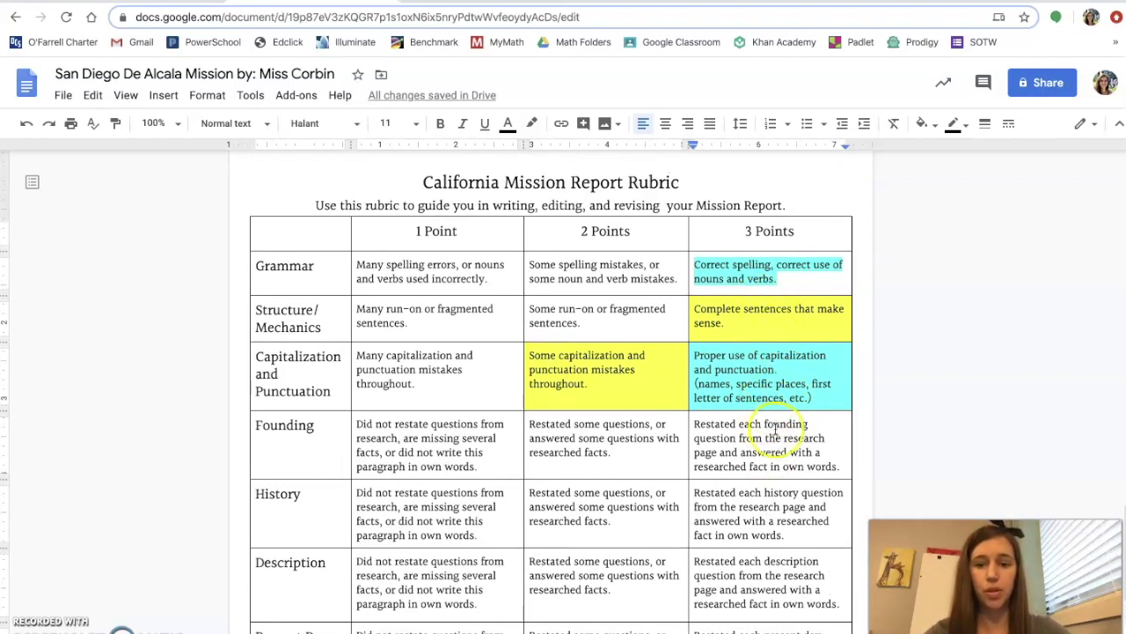
scroll(774, 430, up, 20)
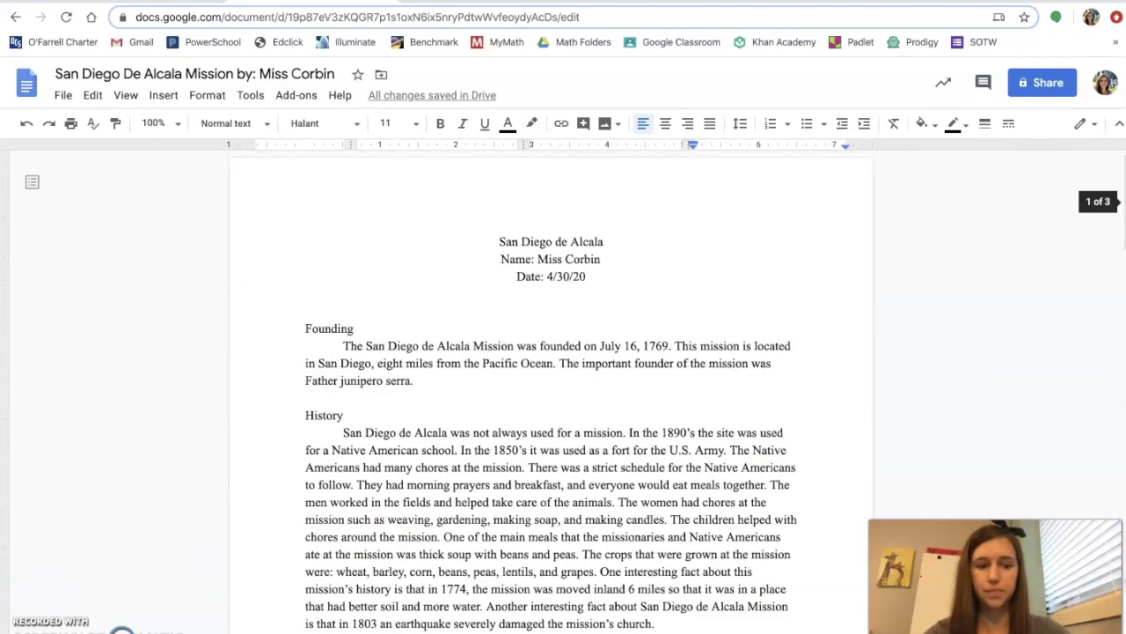
Step: In Classroom, collapse NEW! Mission Report and Rubric and expand California Mission Project!
click(149, 2)
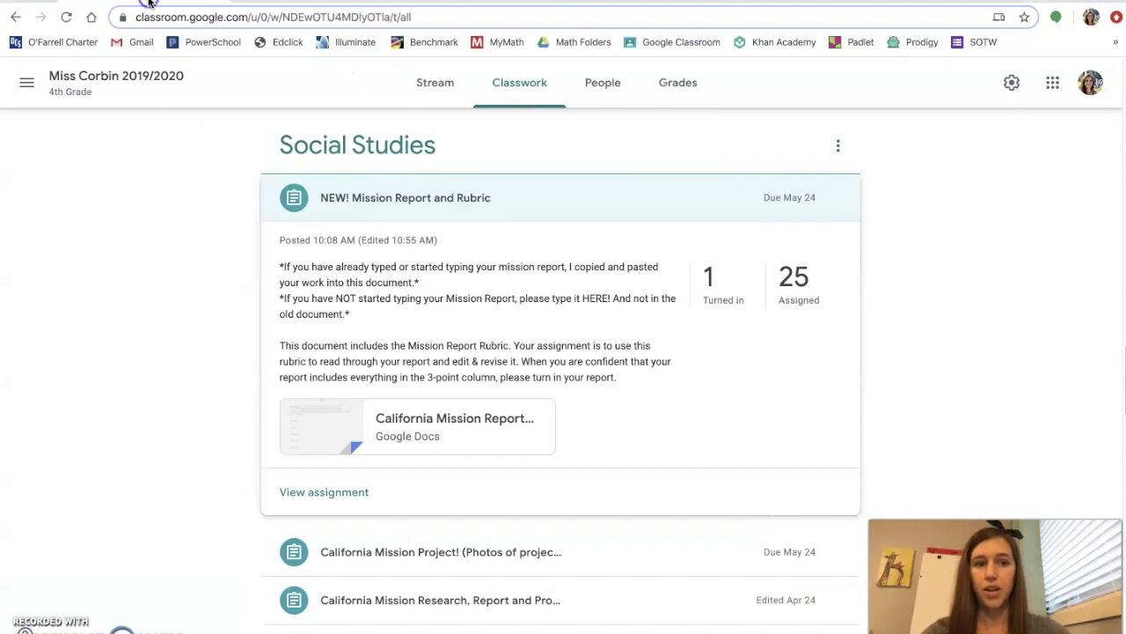
click(648, 206)
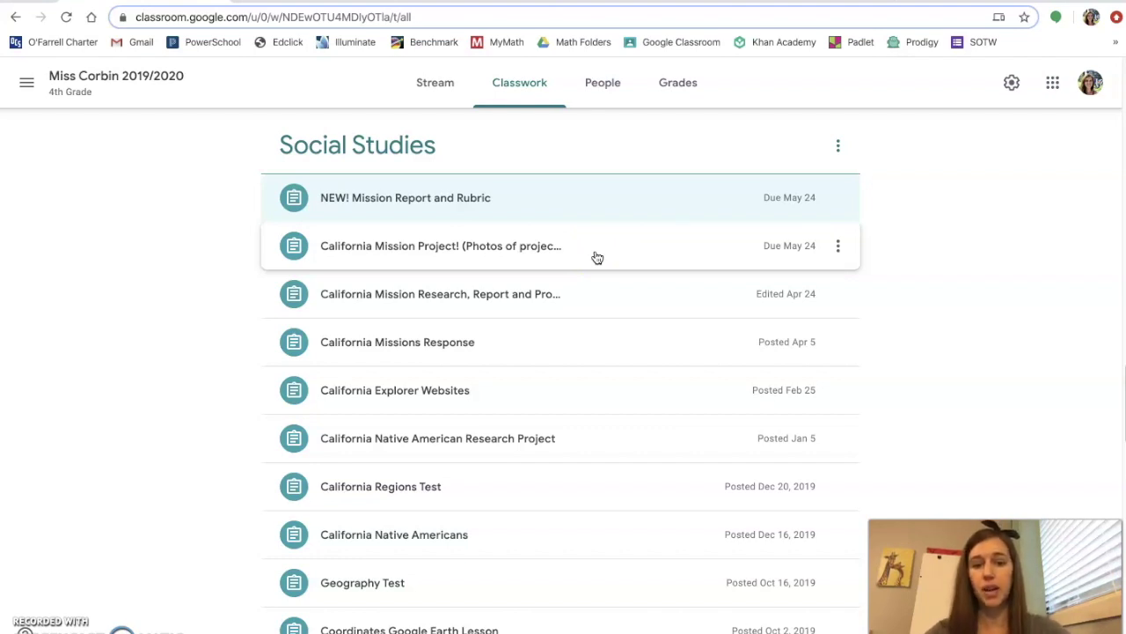
click(598, 255)
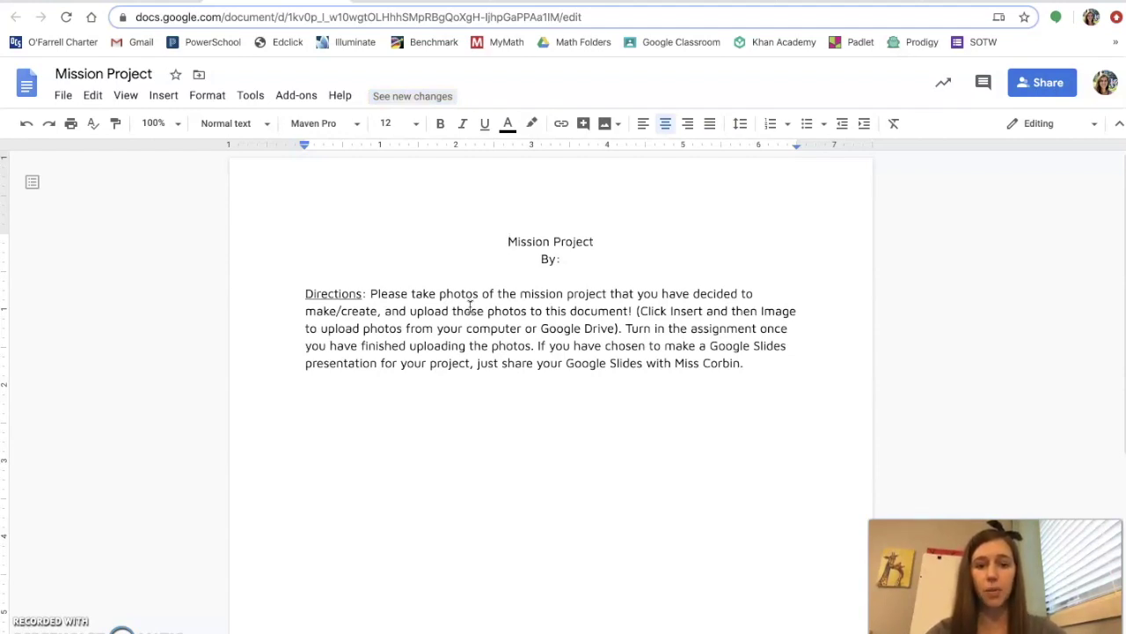
click(475, 390)
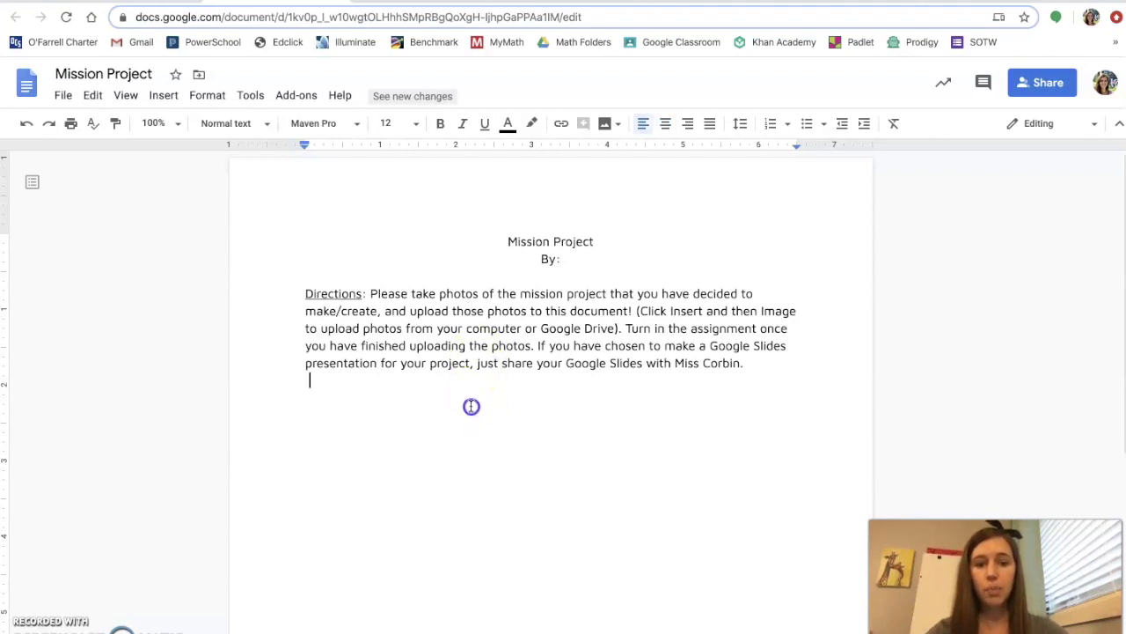
scroll(470, 406, down, 1)
click(435, 383)
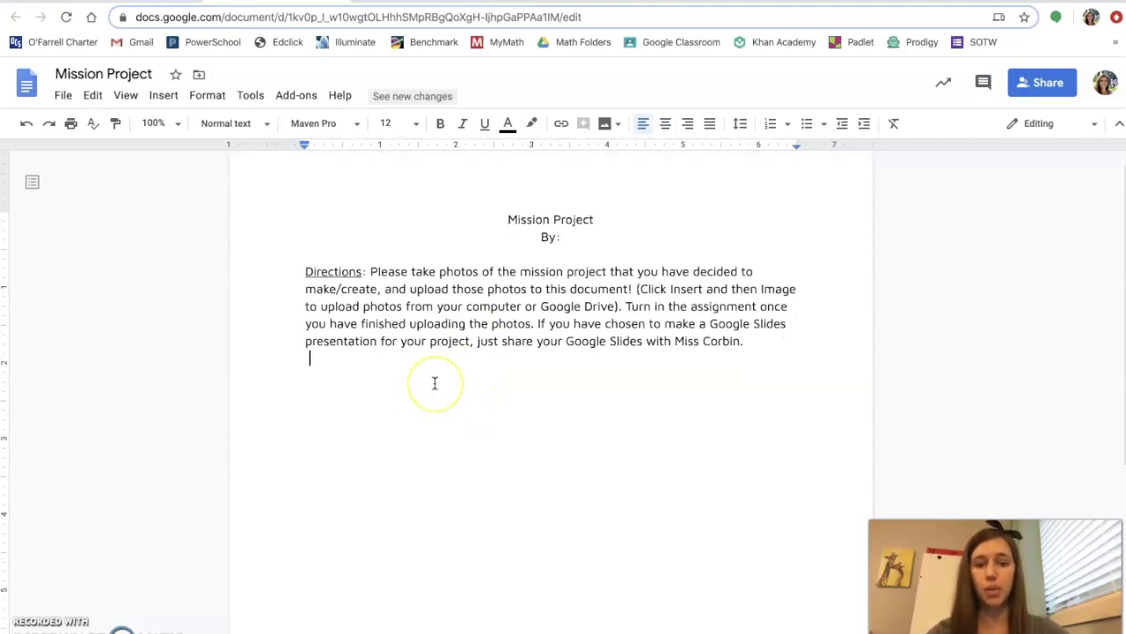
scroll(435, 383, up, 1)
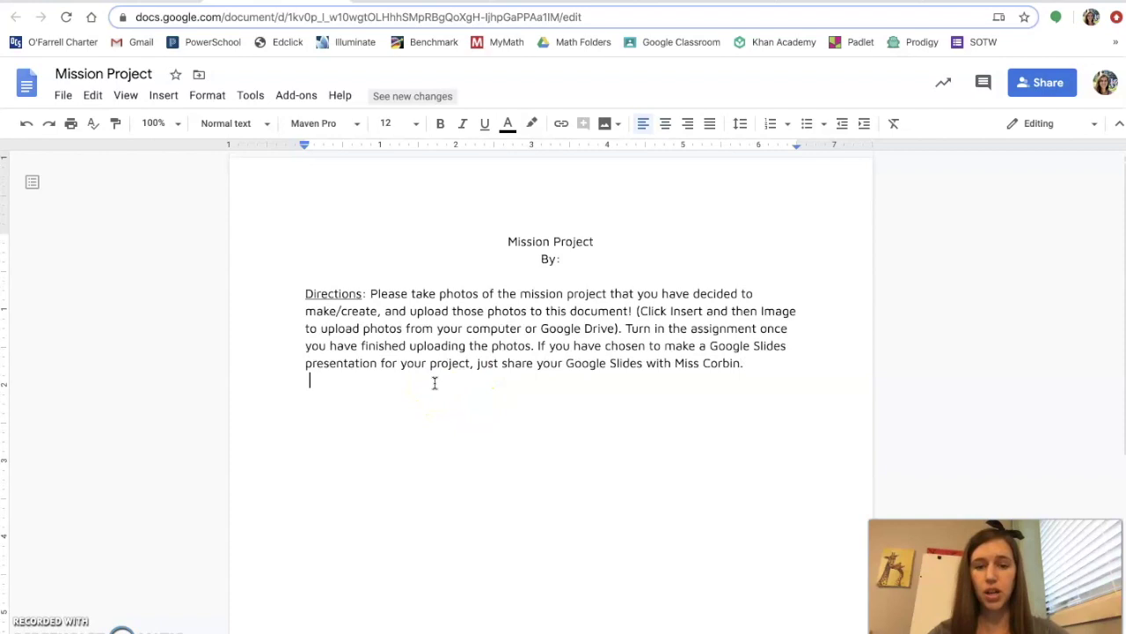
click(505, 373)
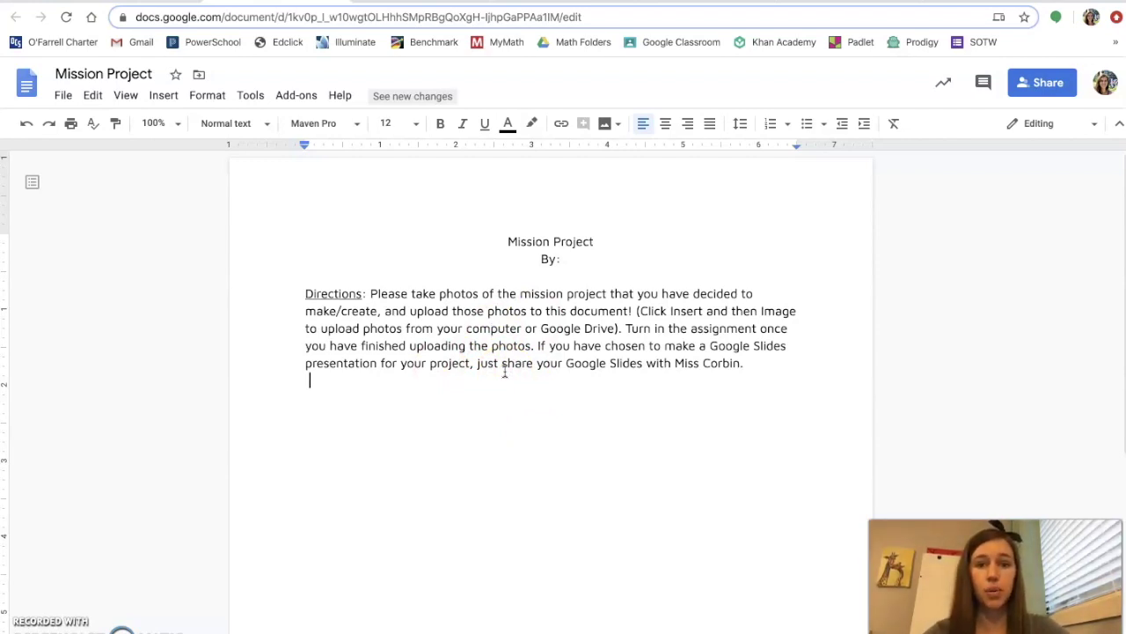
click(414, 402)
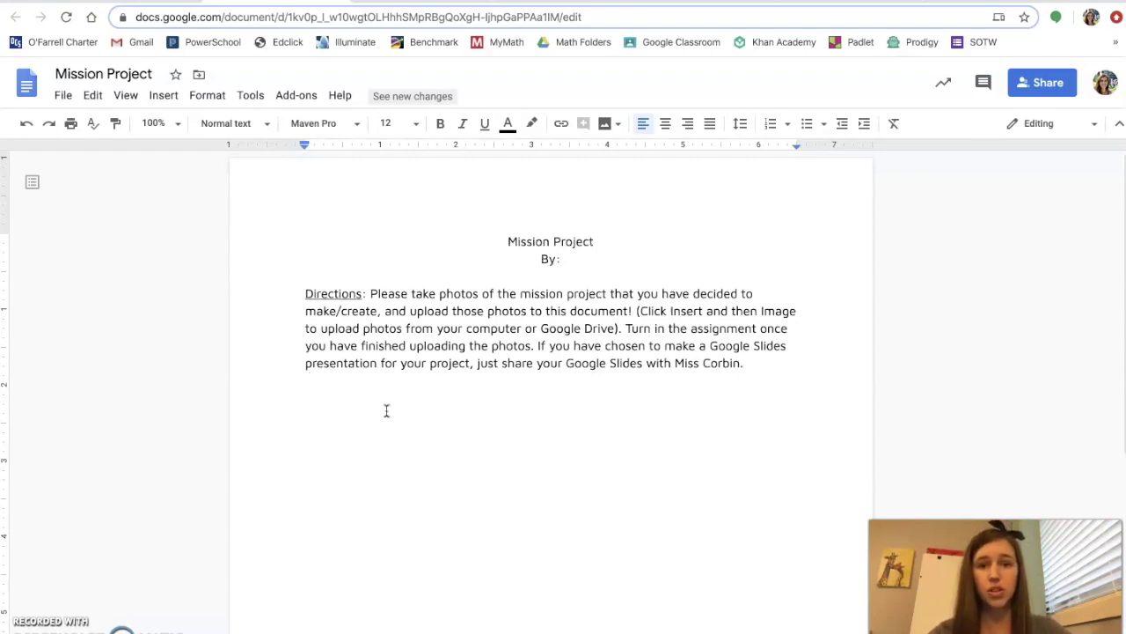
click(386, 411)
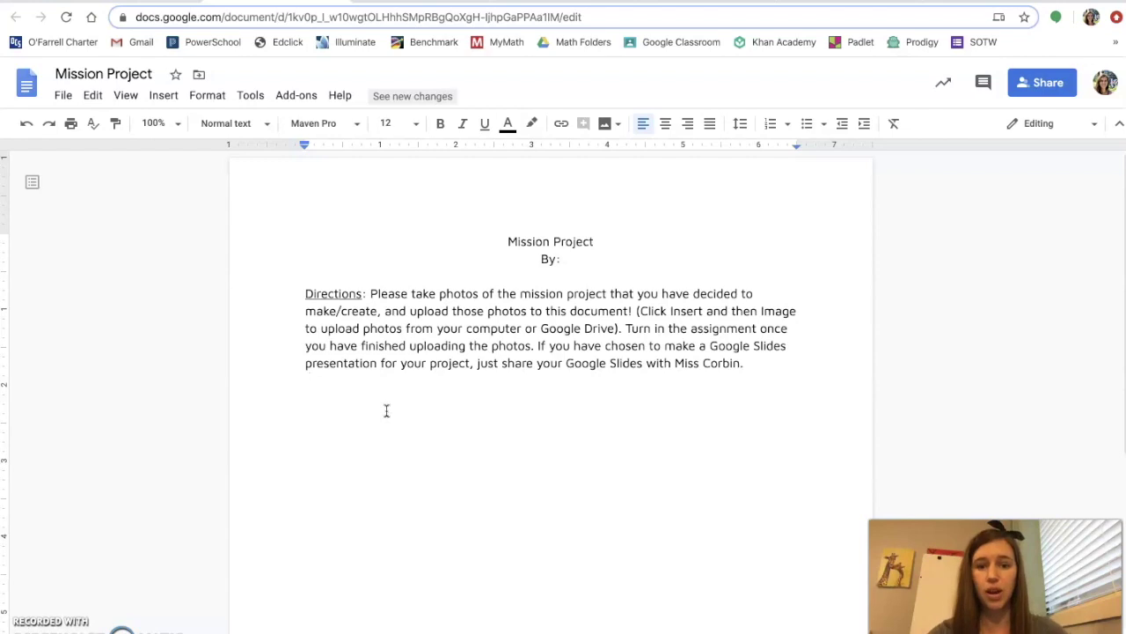
scroll(387, 411, down, 1)
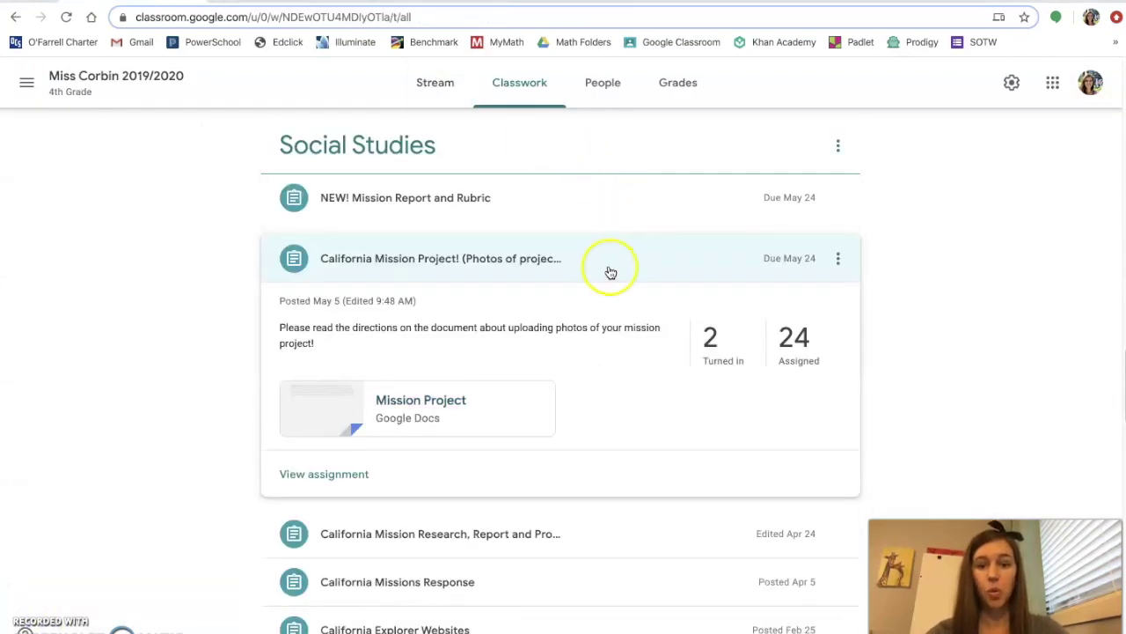
Step: Expand then collapse California Mission Research, NEW! Mission Report and Rubric, and California Mission Project
click(610, 271)
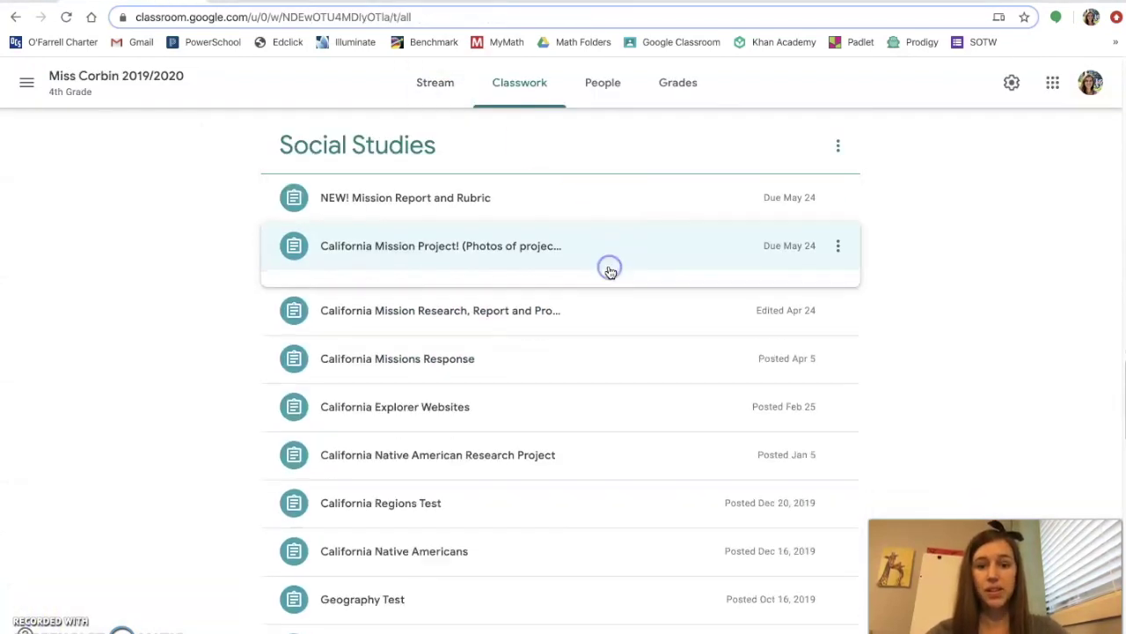
click(608, 257)
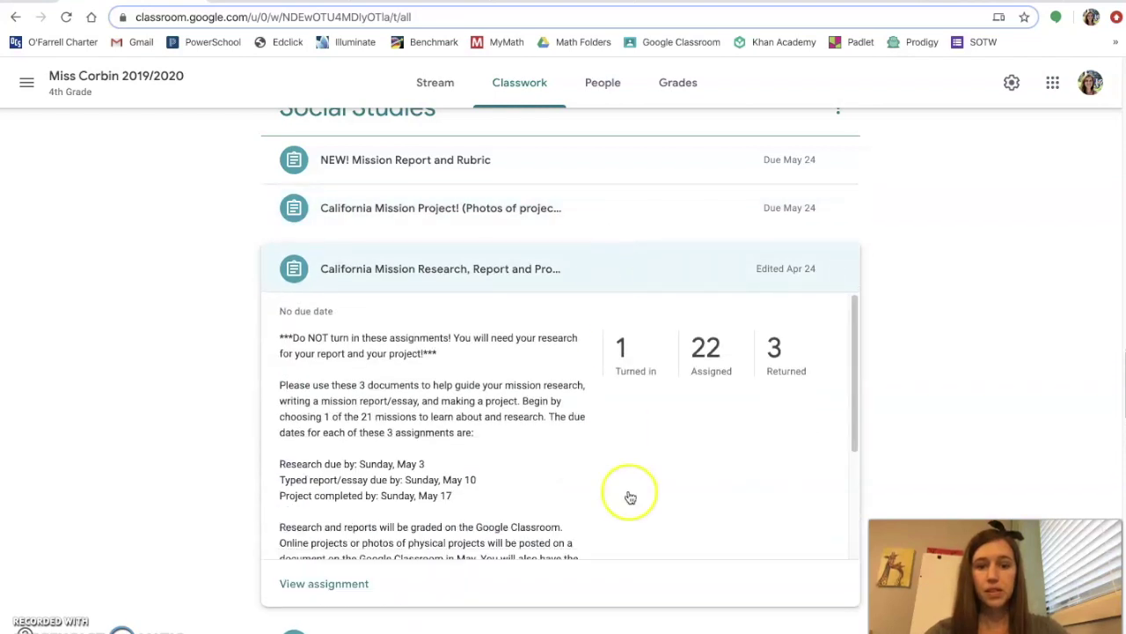
scroll(630, 497, down, 2)
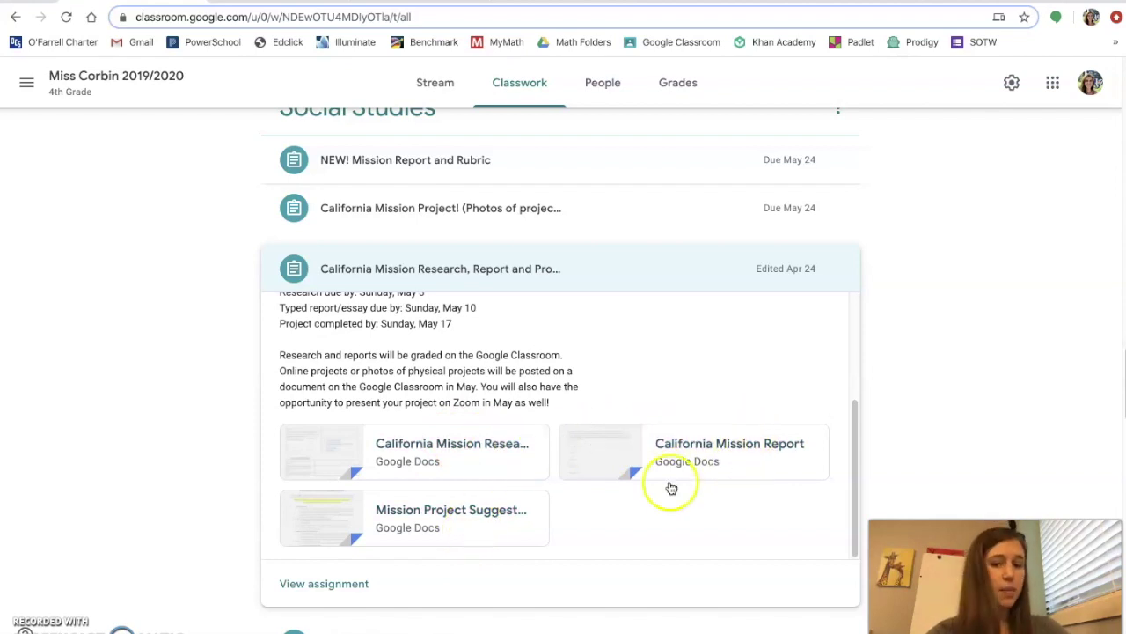
click(654, 275)
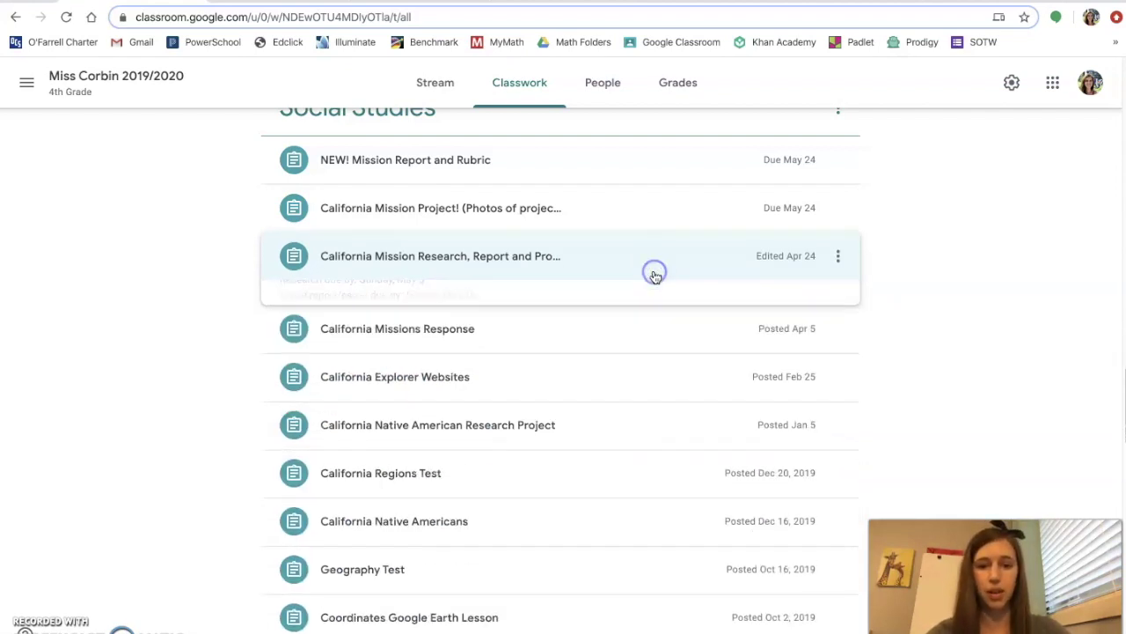
scroll(654, 275, up, 1)
click(624, 314)
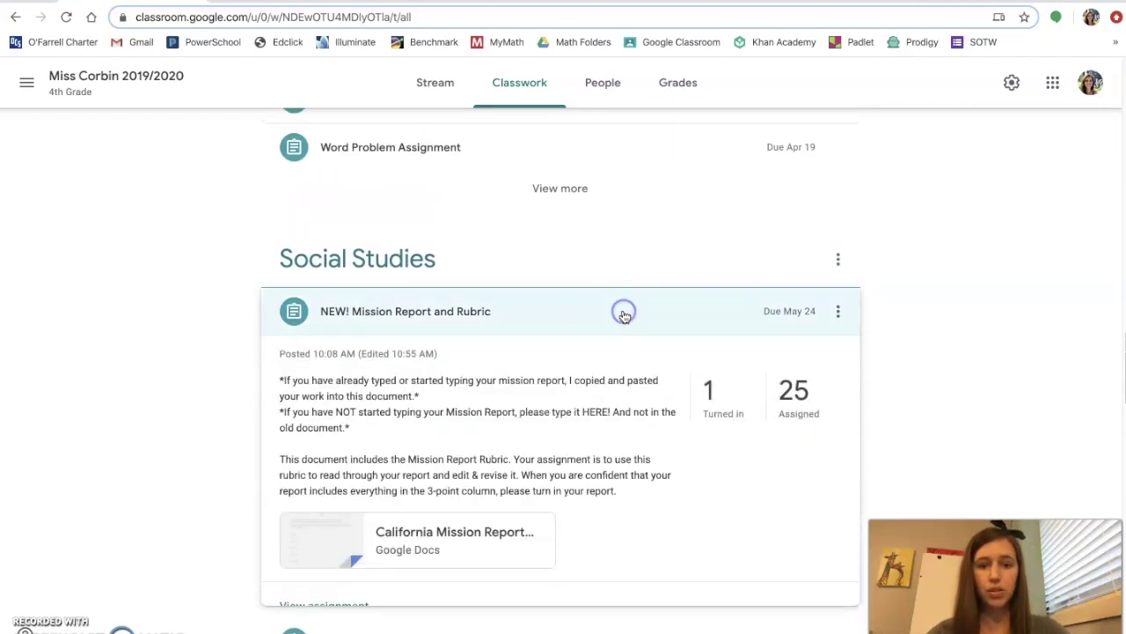
click(569, 317)
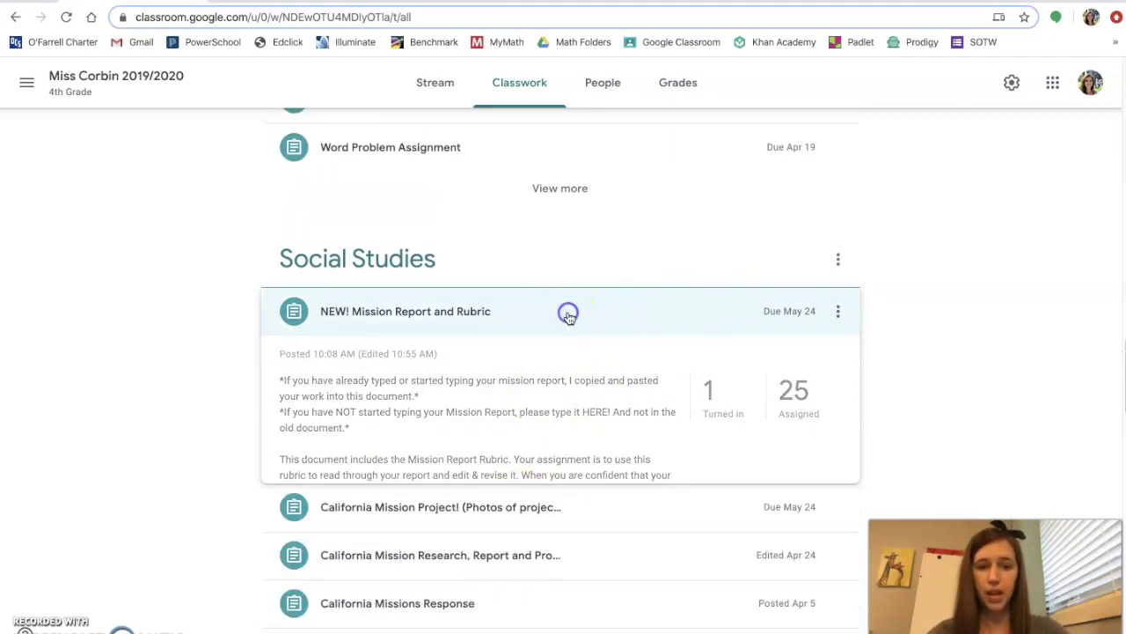
scroll(570, 318, down, 1)
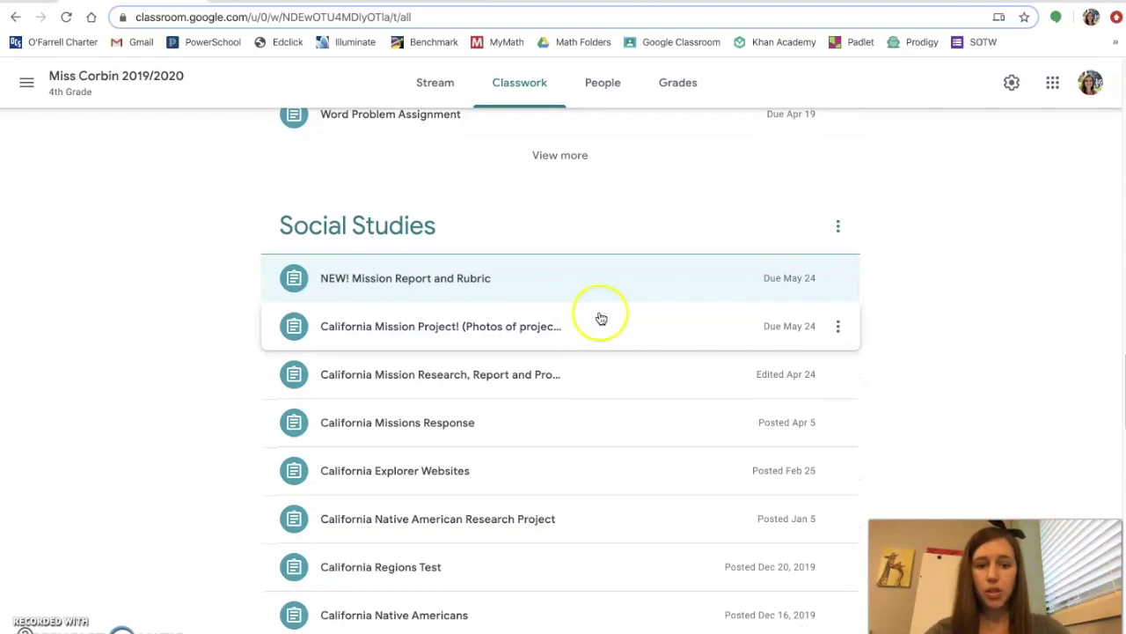
click(628, 319)
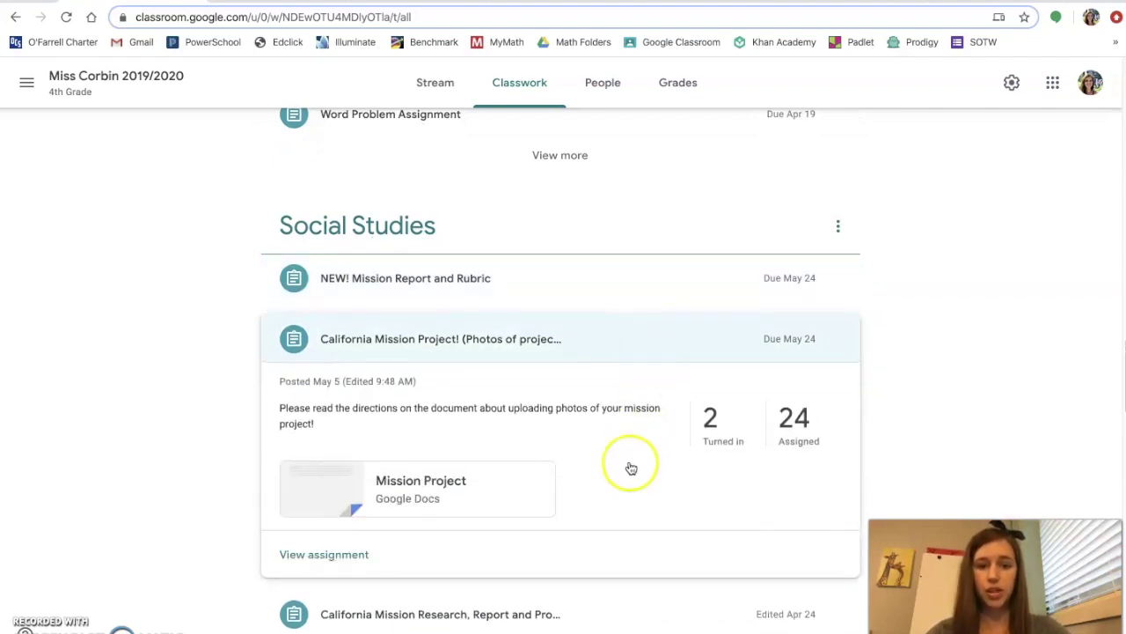
click(600, 353)
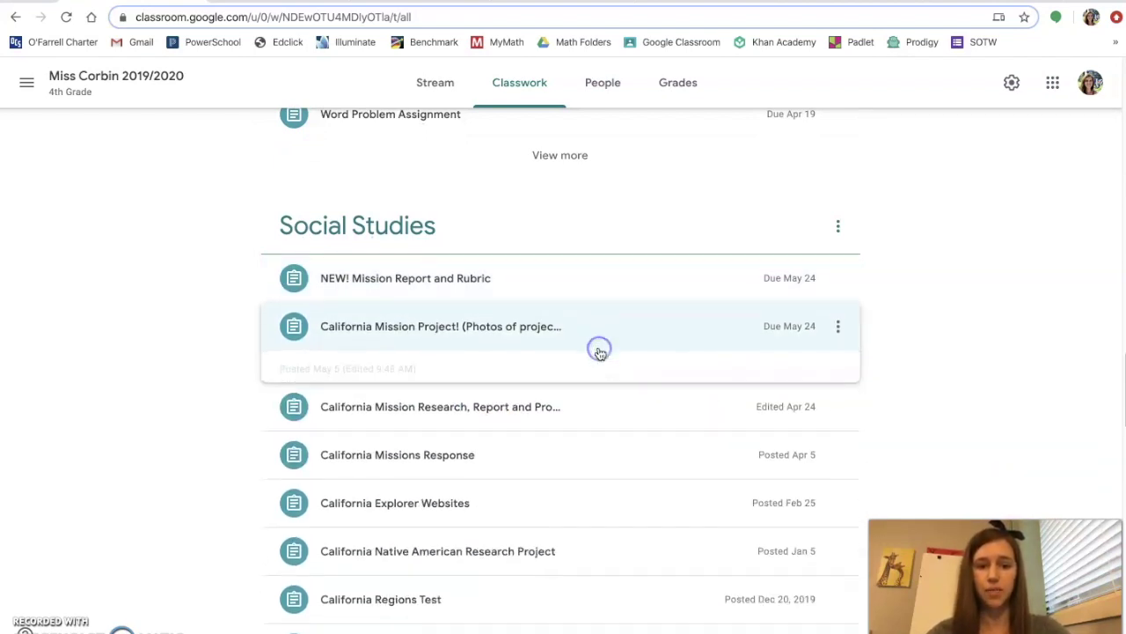